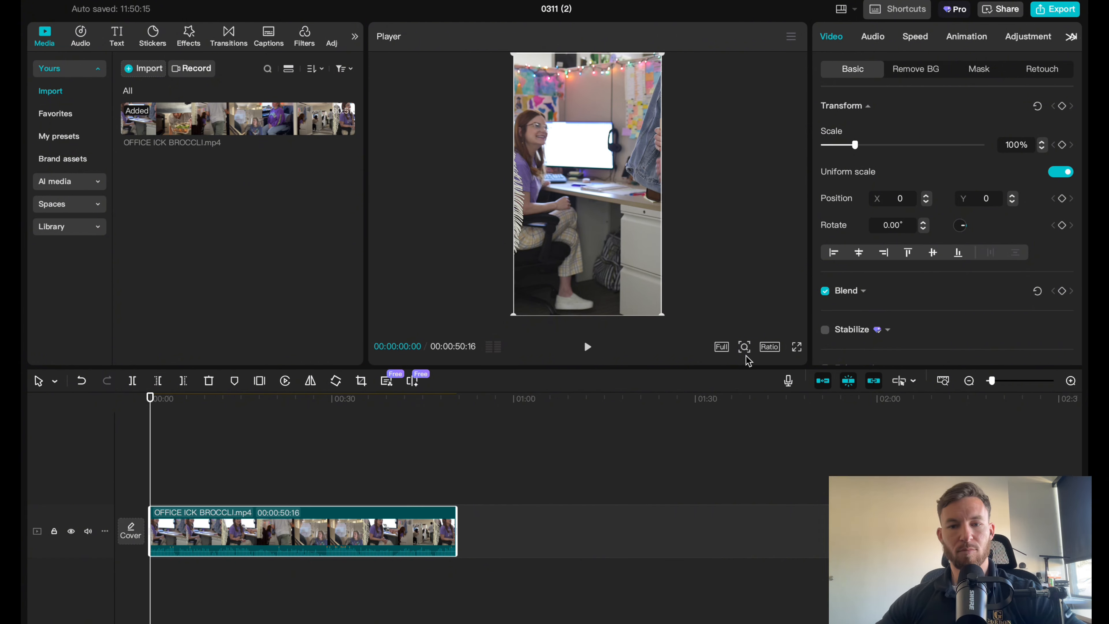
# - Set the project's aspect ratio to 9:16
pyautogui.click(721, 346)
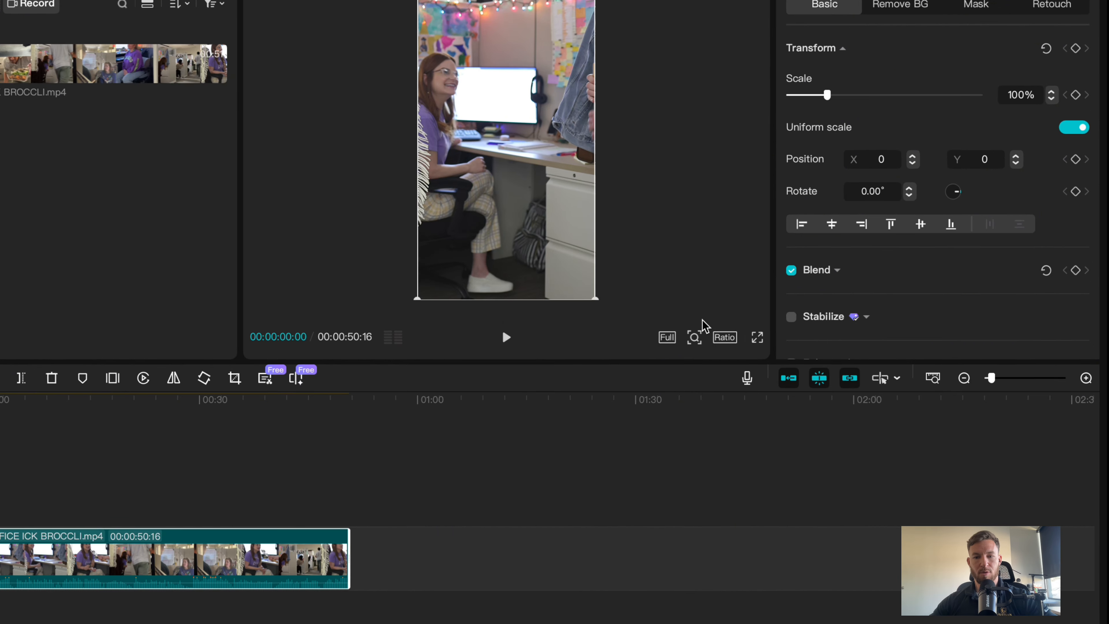
pyautogui.click(770, 346)
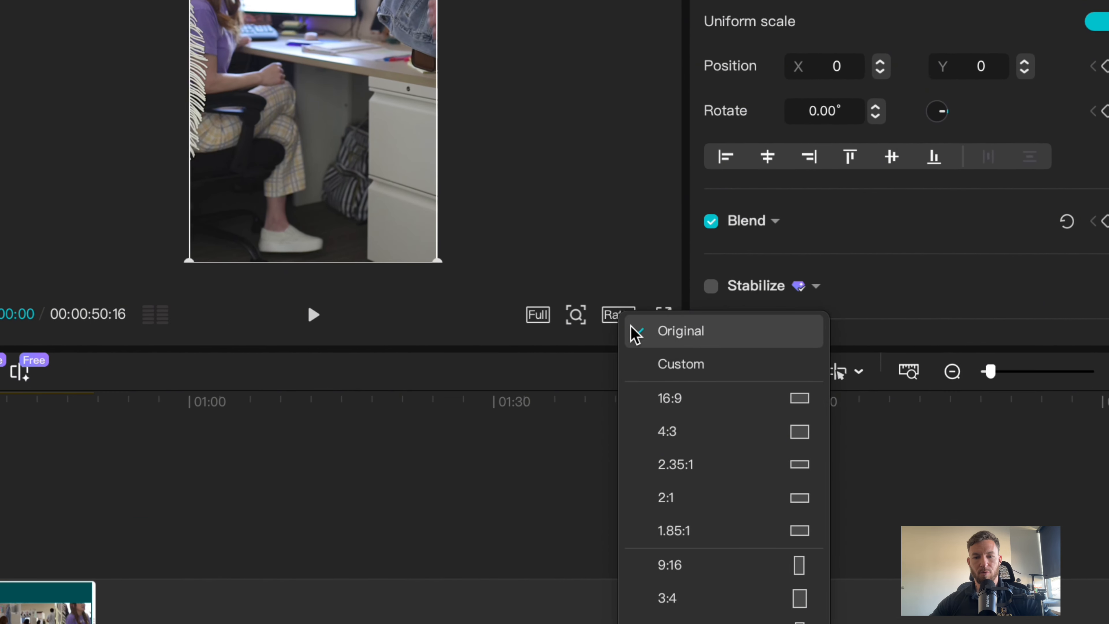
pyautogui.click(709, 566)
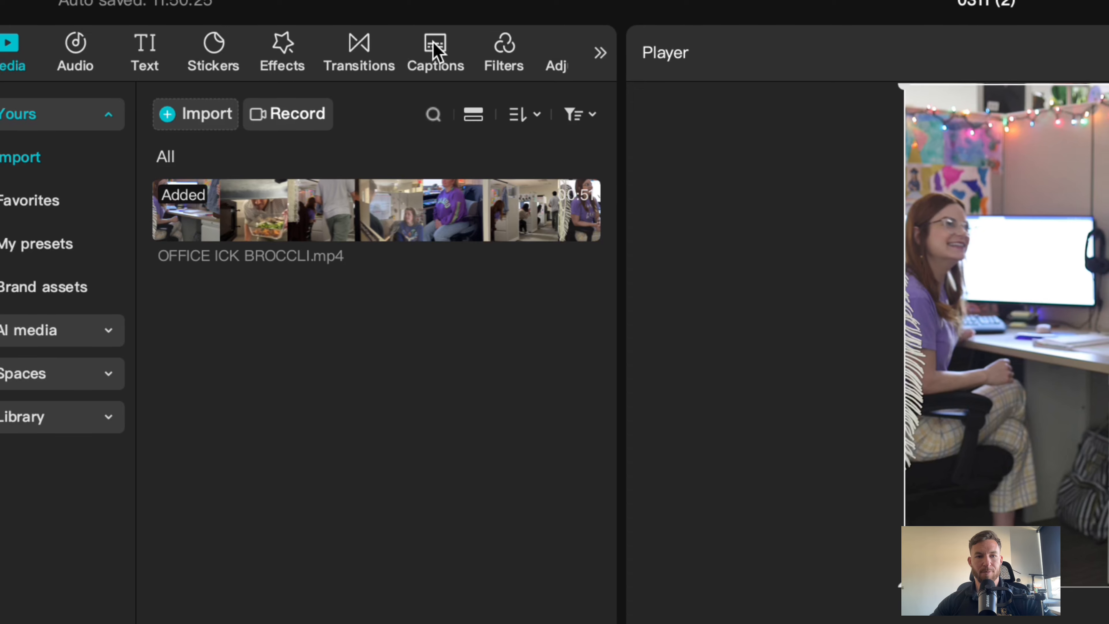
# - Generate English auto captions for the video with automatic keyword highlighting
pyautogui.click(434, 46)
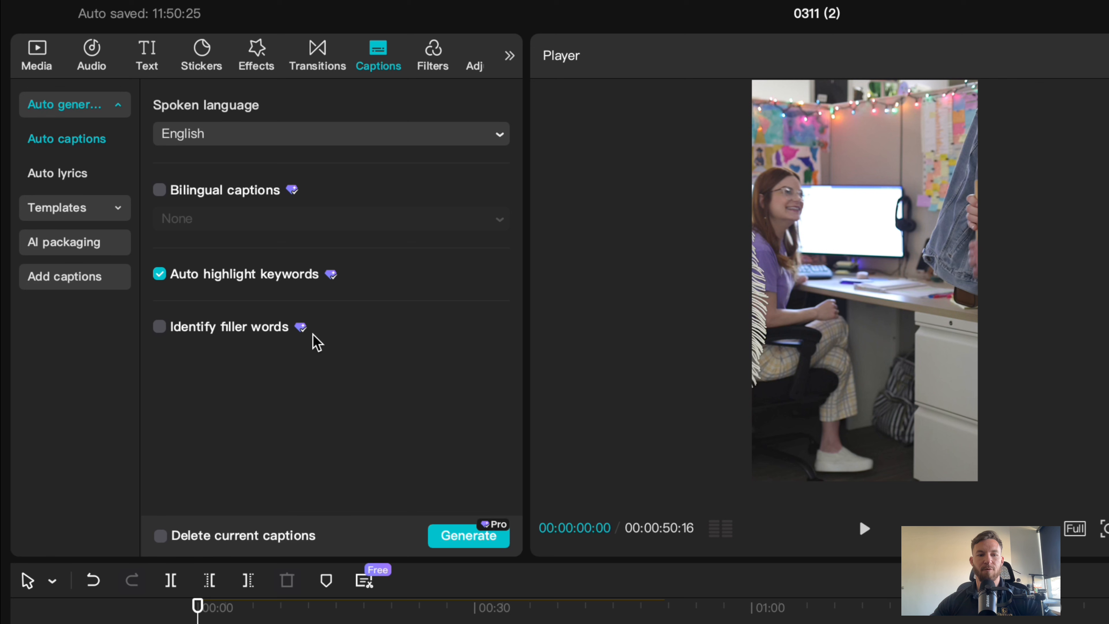
pyautogui.click(451, 535)
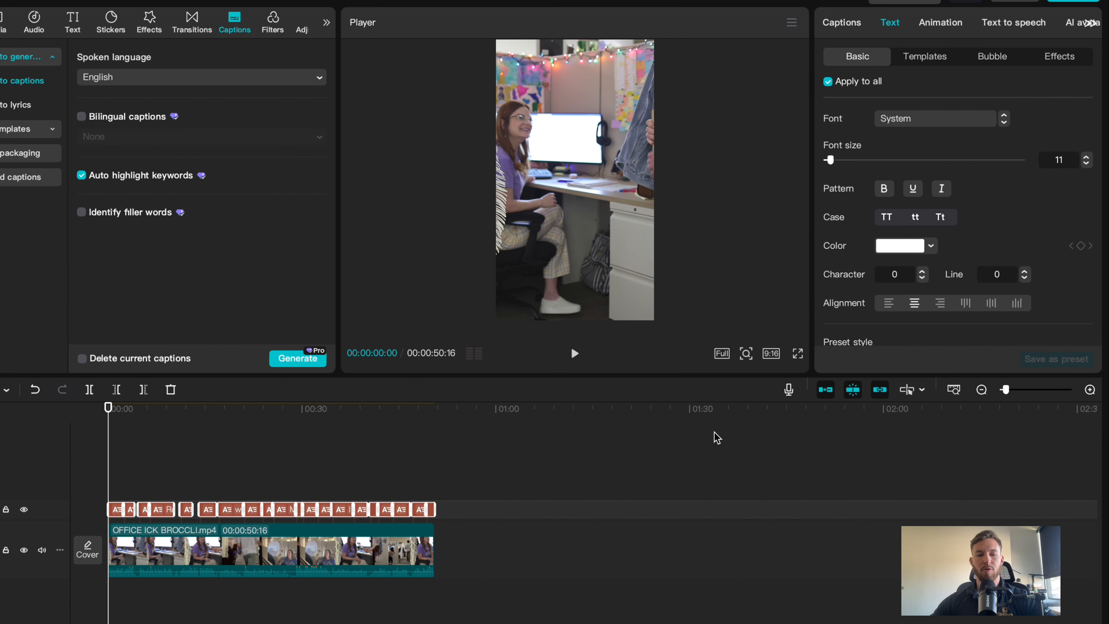
# - Play the opening second of the video to check how the first generated caption looks
pyautogui.click(1088, 392)
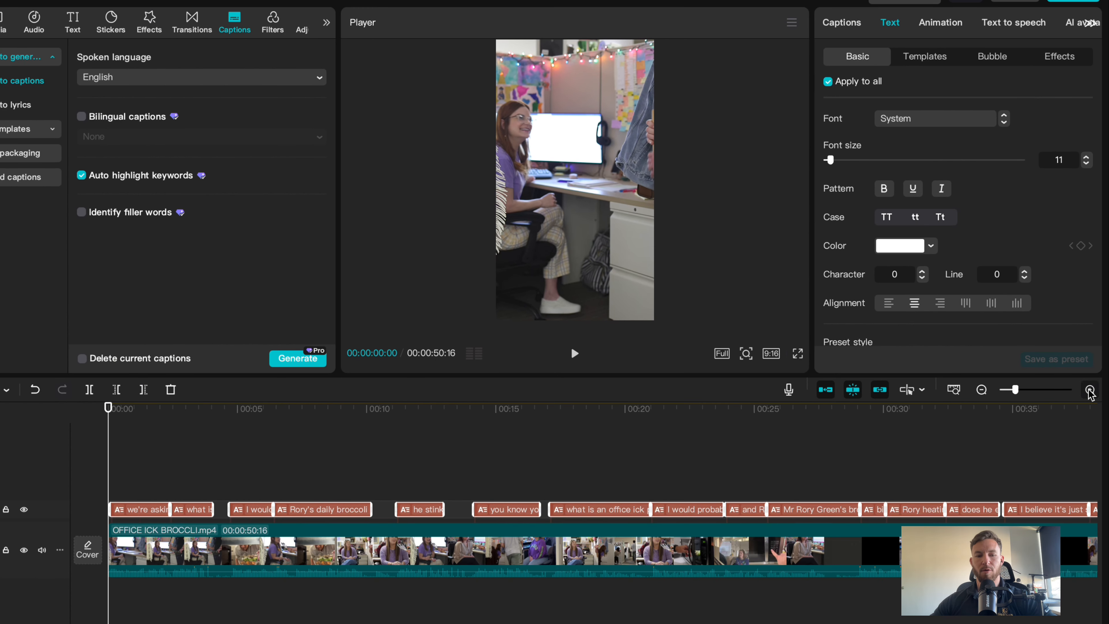
pyautogui.click(1088, 392)
pyautogui.click(1088, 392)
pyautogui.click(1089, 391)
pyautogui.click(1090, 390)
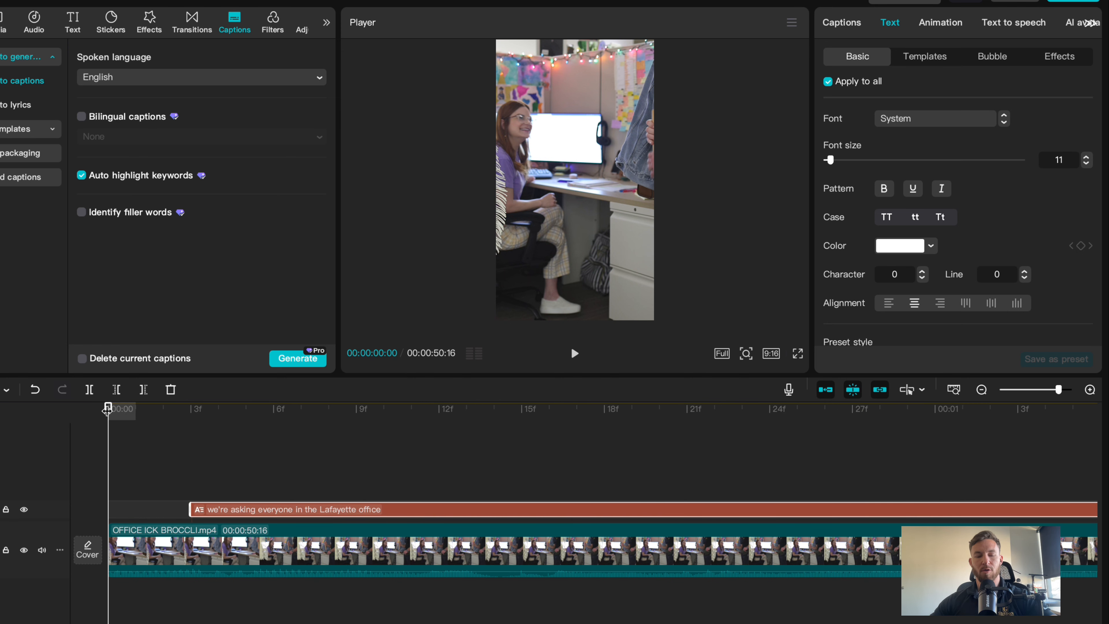
pyautogui.press('space')
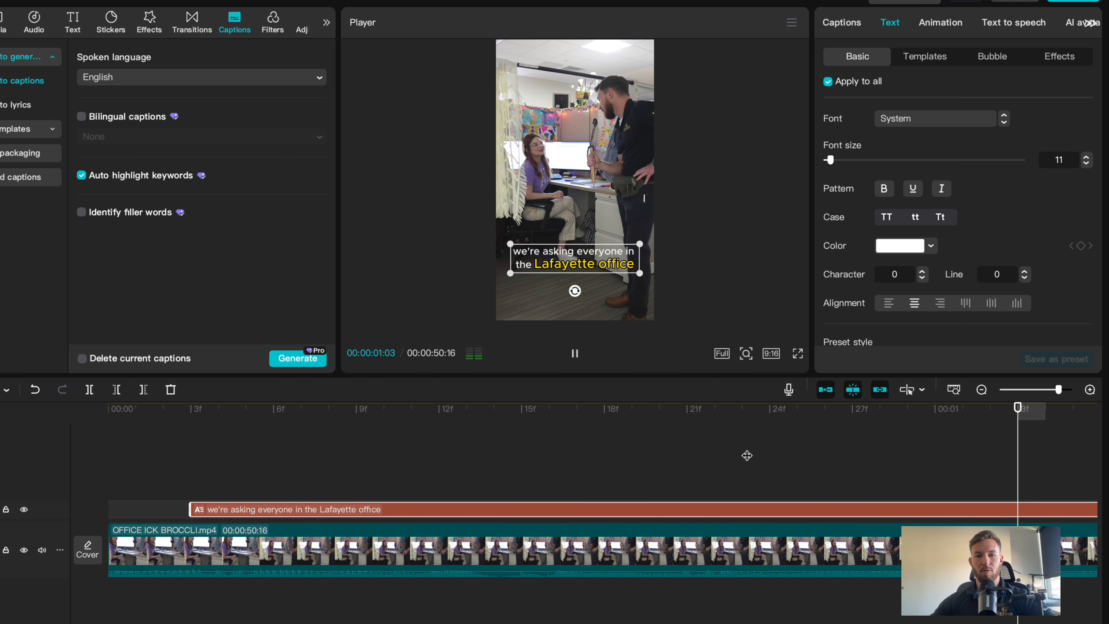
pyautogui.press('space')
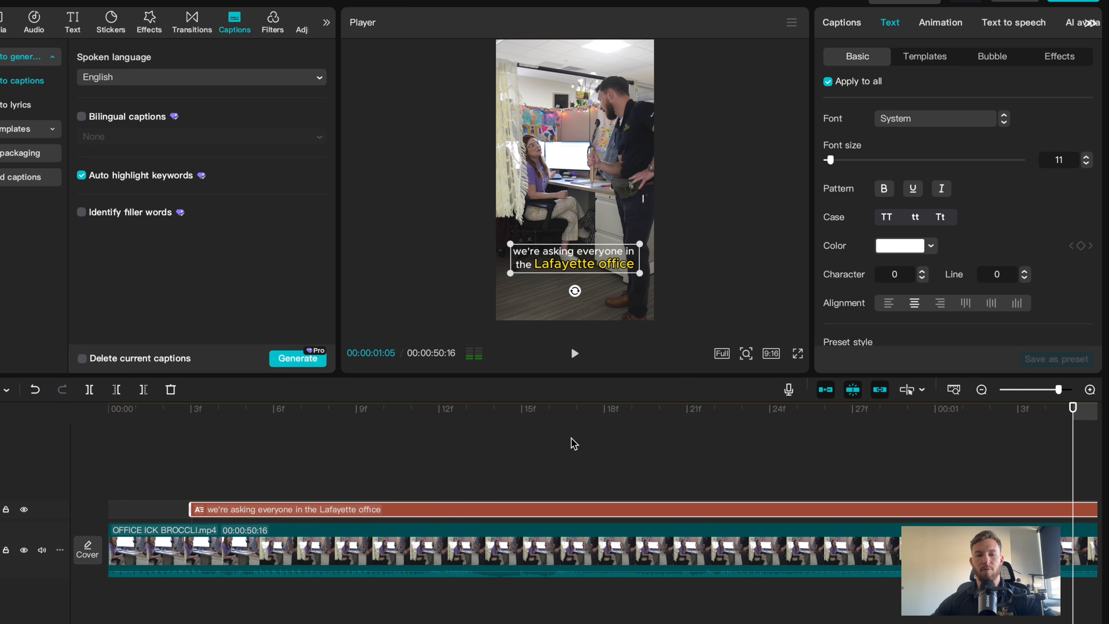
# - Move the captions up to the middle of the frame and check the position on the second caption
pyautogui.click(1006, 393)
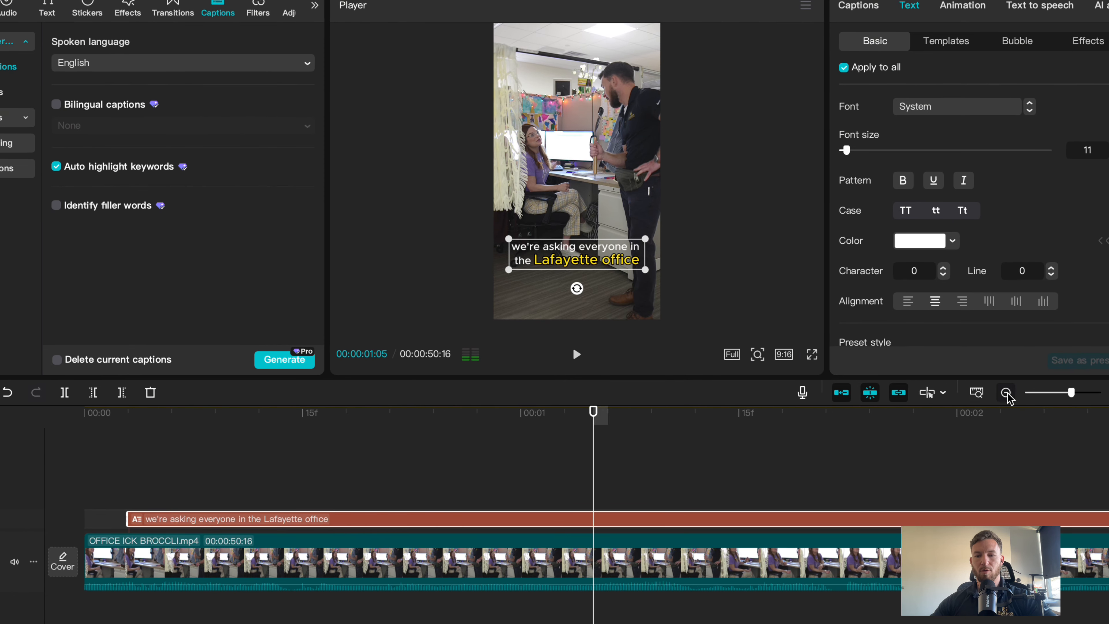
pyautogui.click(1006, 392)
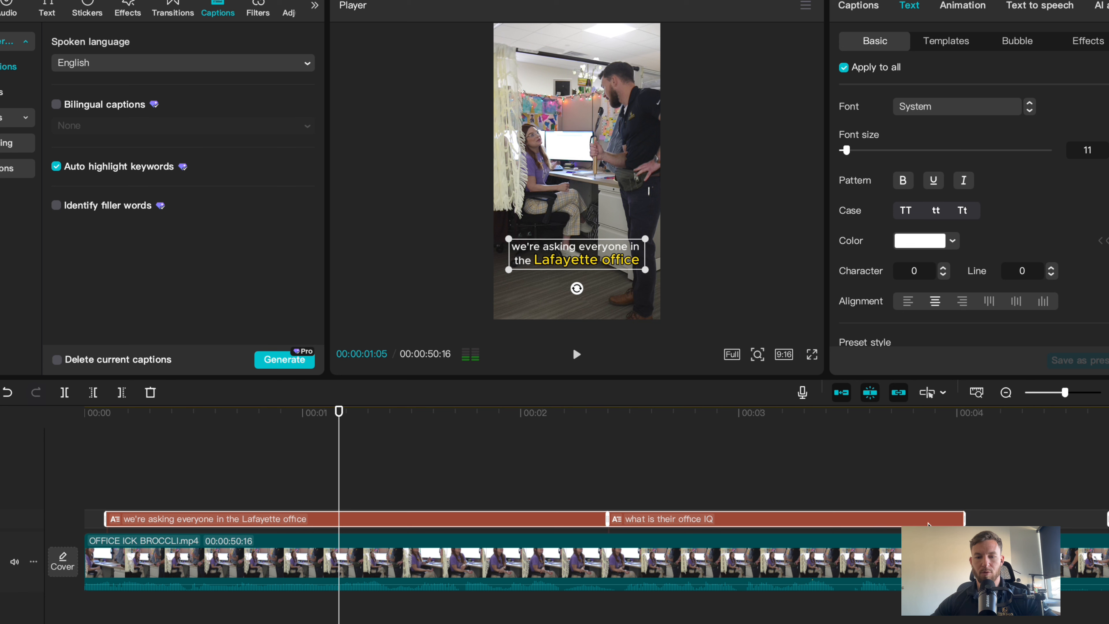
pyautogui.click(534, 478)
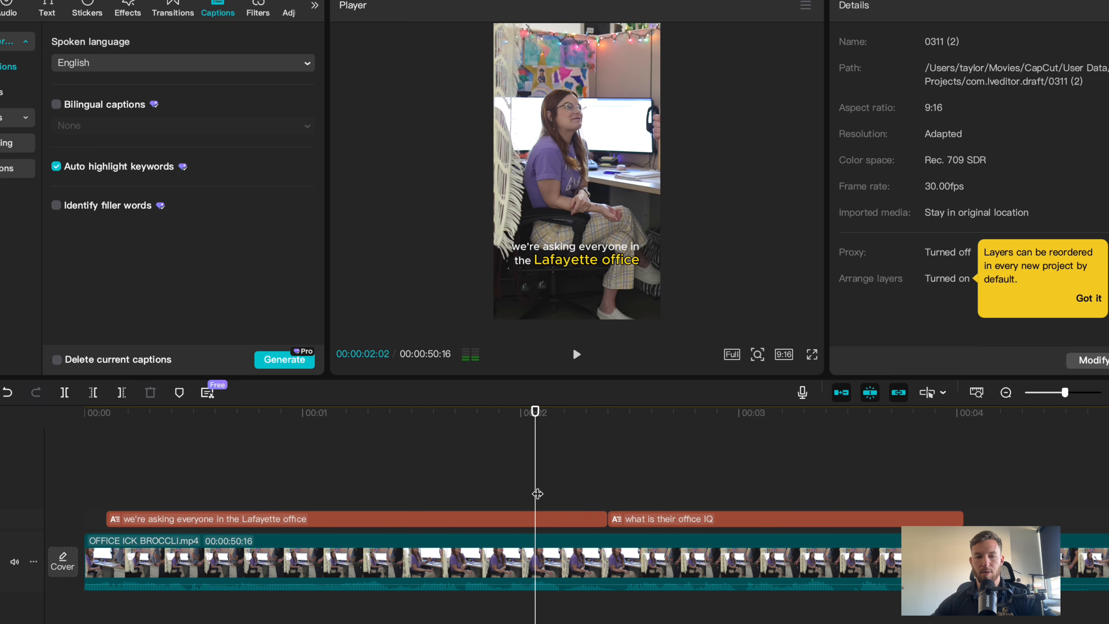
pyautogui.click(590, 523)
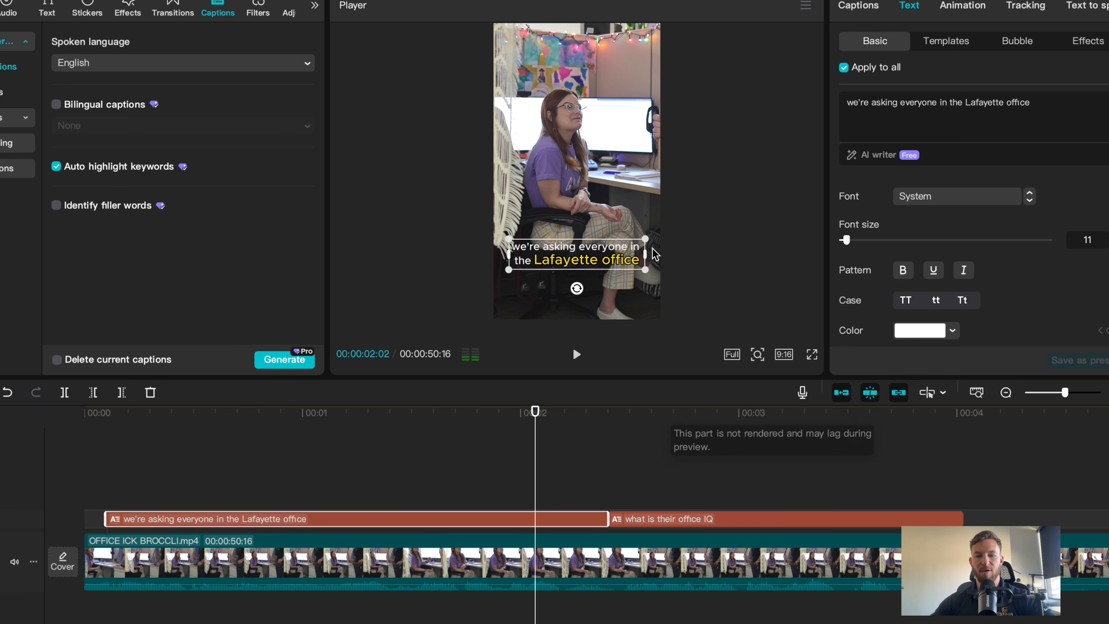
pyautogui.moveTo(586, 257); pyautogui.dragTo(579, 183)
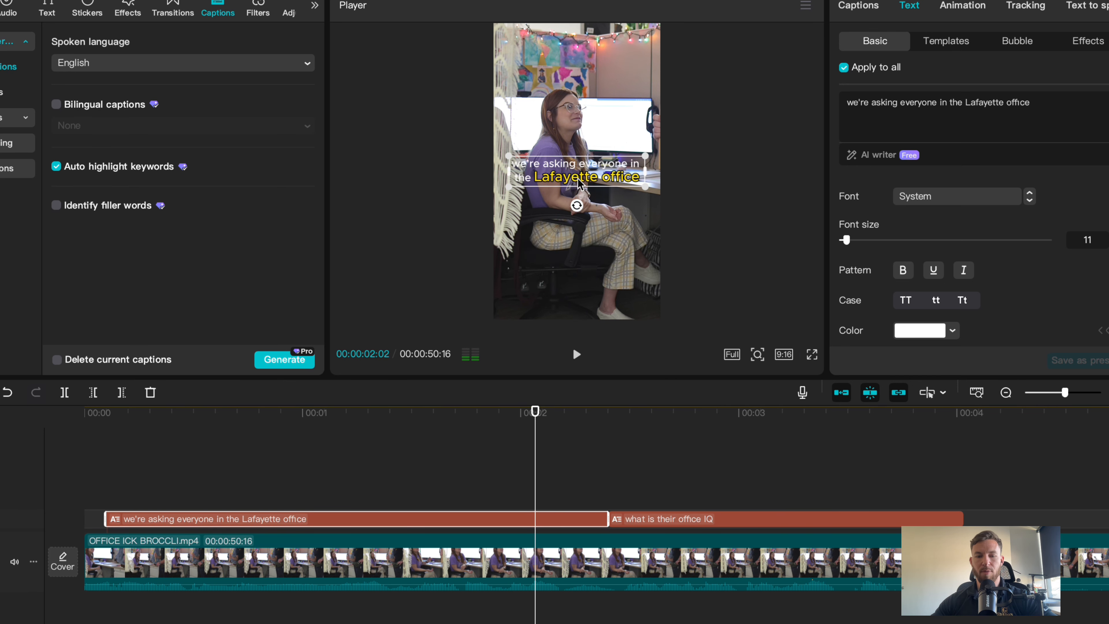
pyautogui.click(654, 514)
pyautogui.click(652, 420)
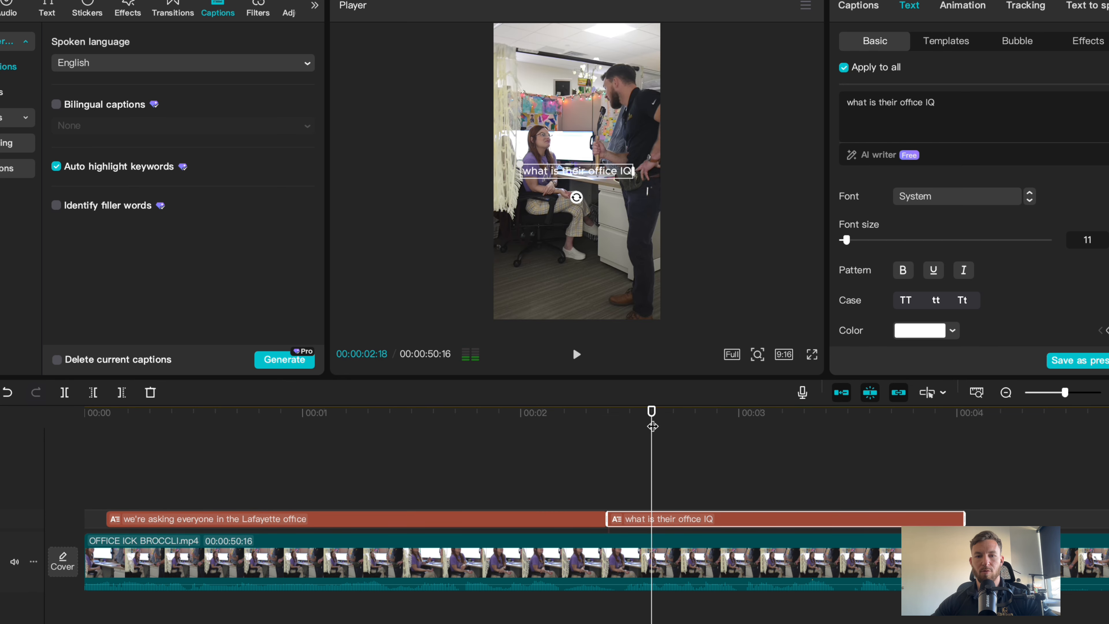
# - Apply the Christmas text template with the star and Santa emojis to all captions and preview it
pyautogui.moveTo(653, 426); pyautogui.dragTo(535, 426)
pyautogui.click(569, 521)
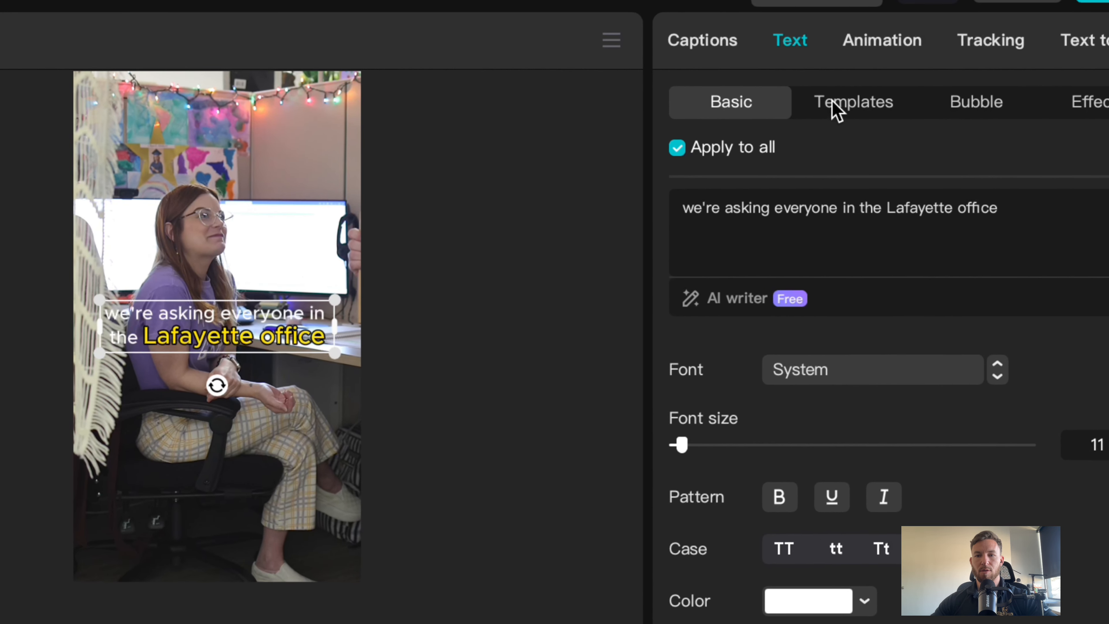
pyautogui.click(836, 107)
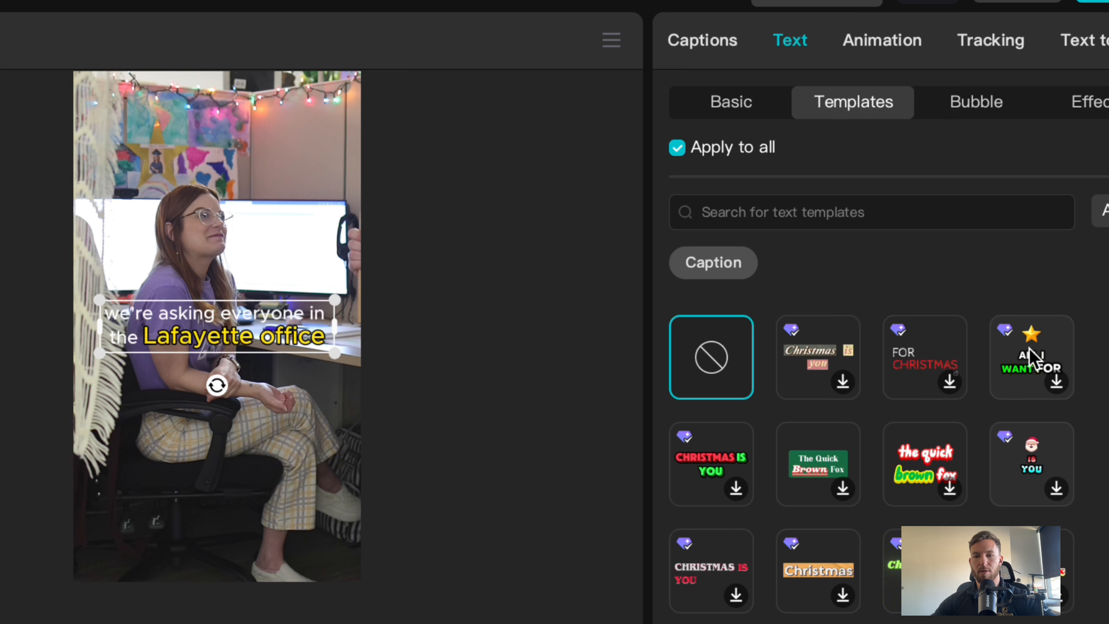
pyautogui.click(1033, 370)
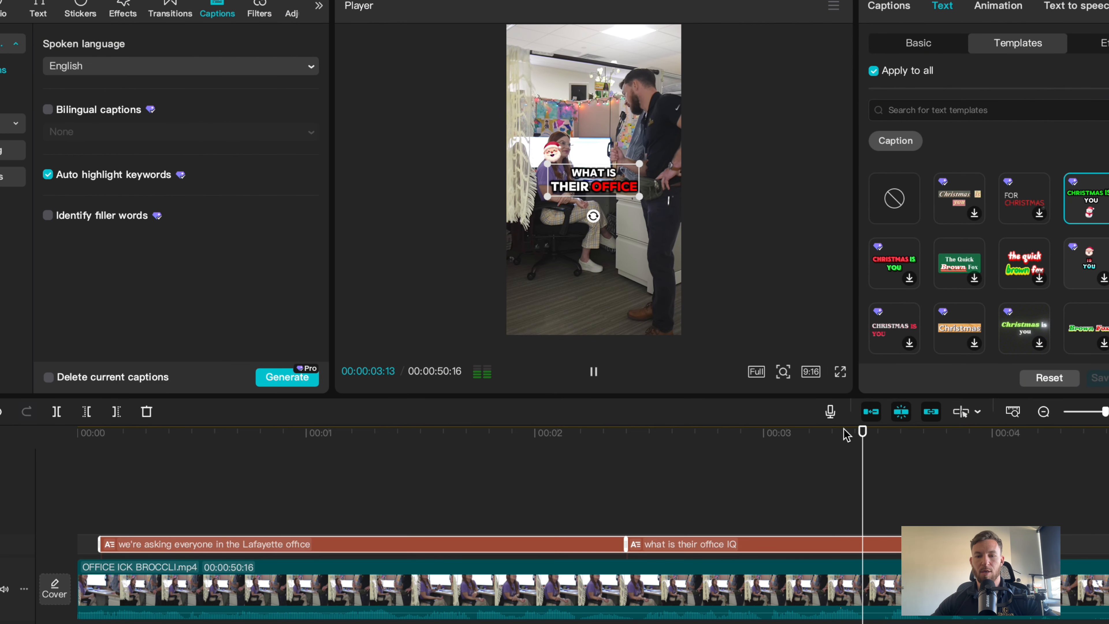
pyautogui.press('space')
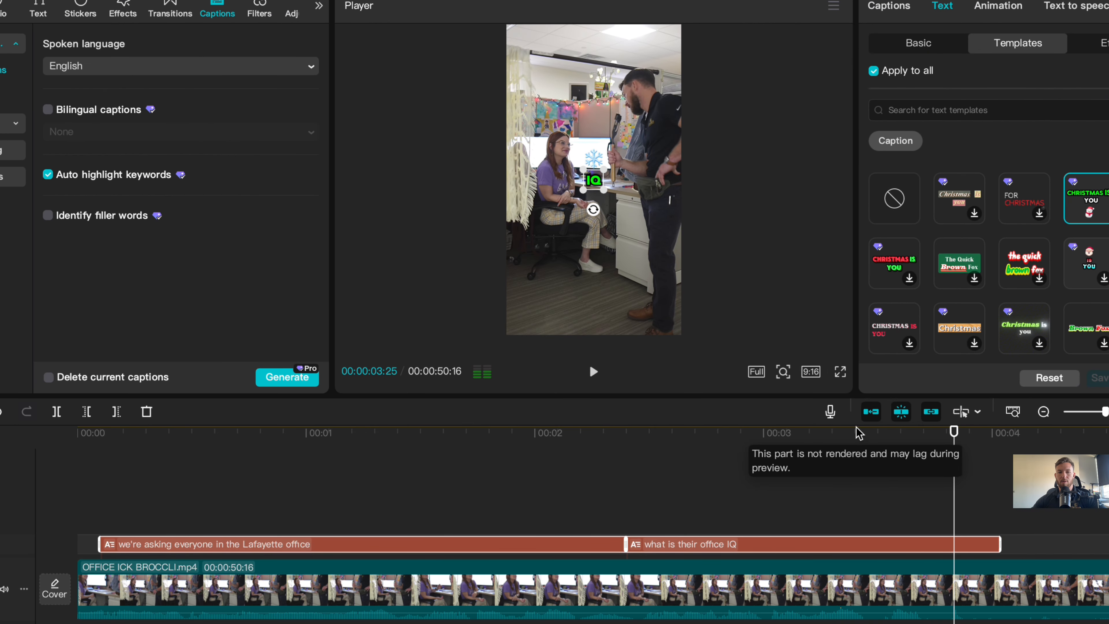
# - Correct the second caption's text to "what is their office Ick"
pyautogui.click(944, 542)
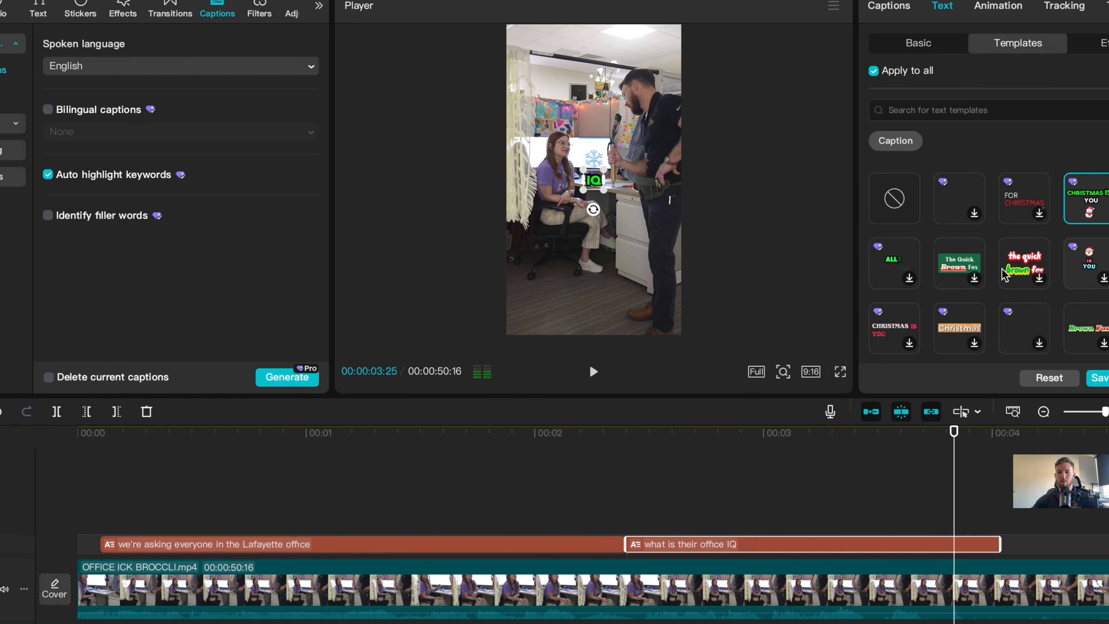
pyautogui.scroll(-2, 996, 245)
pyautogui.scroll(2, 1002, 275)
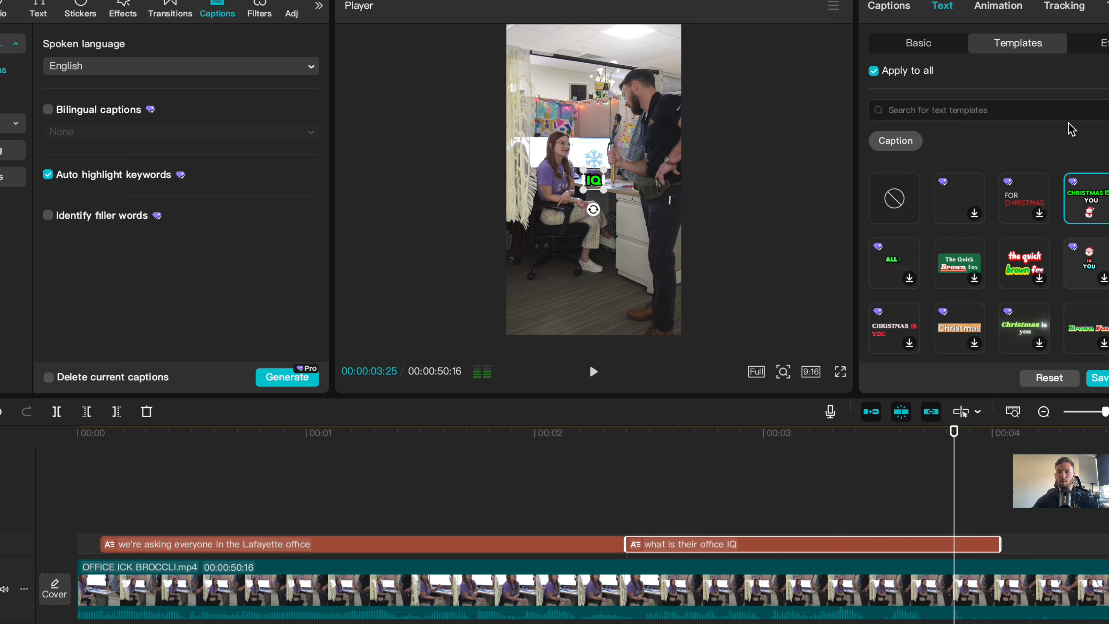
pyautogui.click(931, 49)
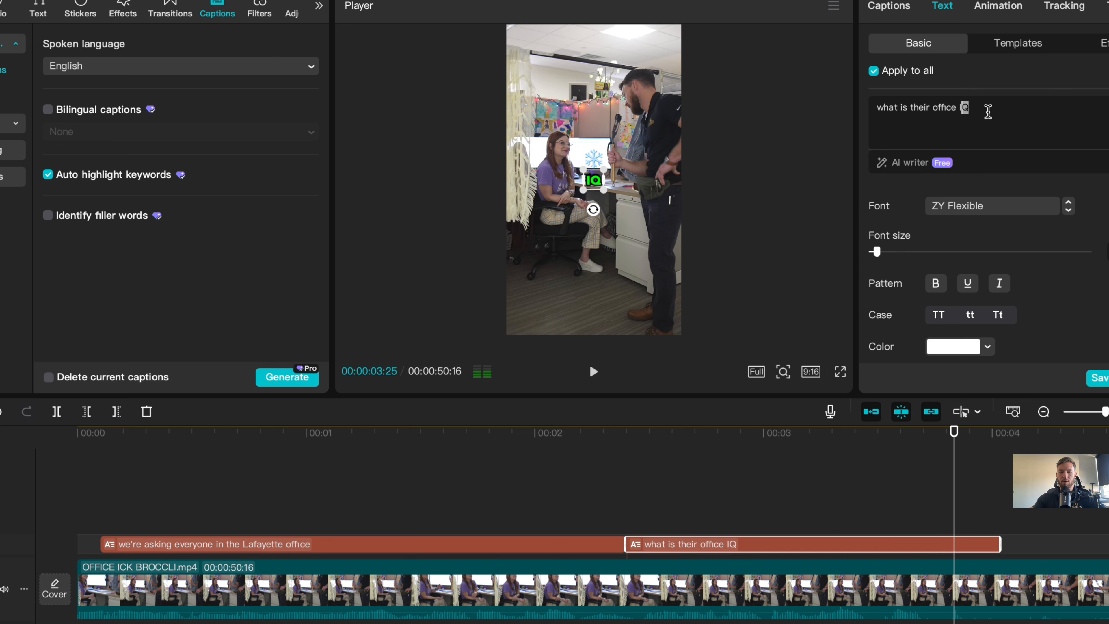
pyautogui.press('BackSpace')
pyautogui.write('ck')
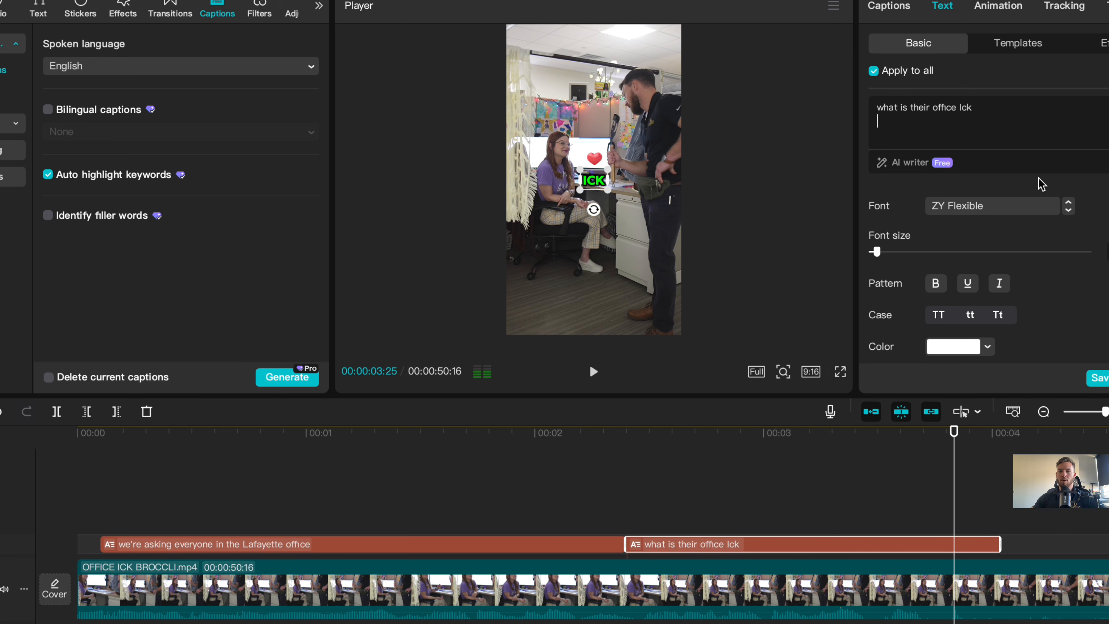
# - Play the first two captions from the start of the video to review the corrected text
pyautogui.click(91, 435)
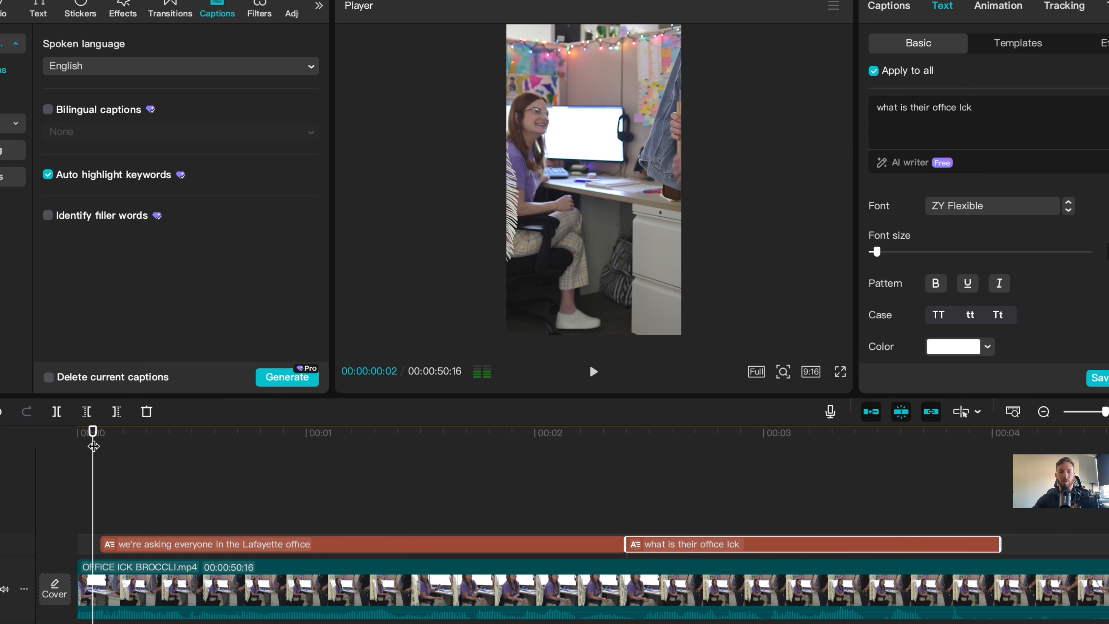
pyautogui.press('space')
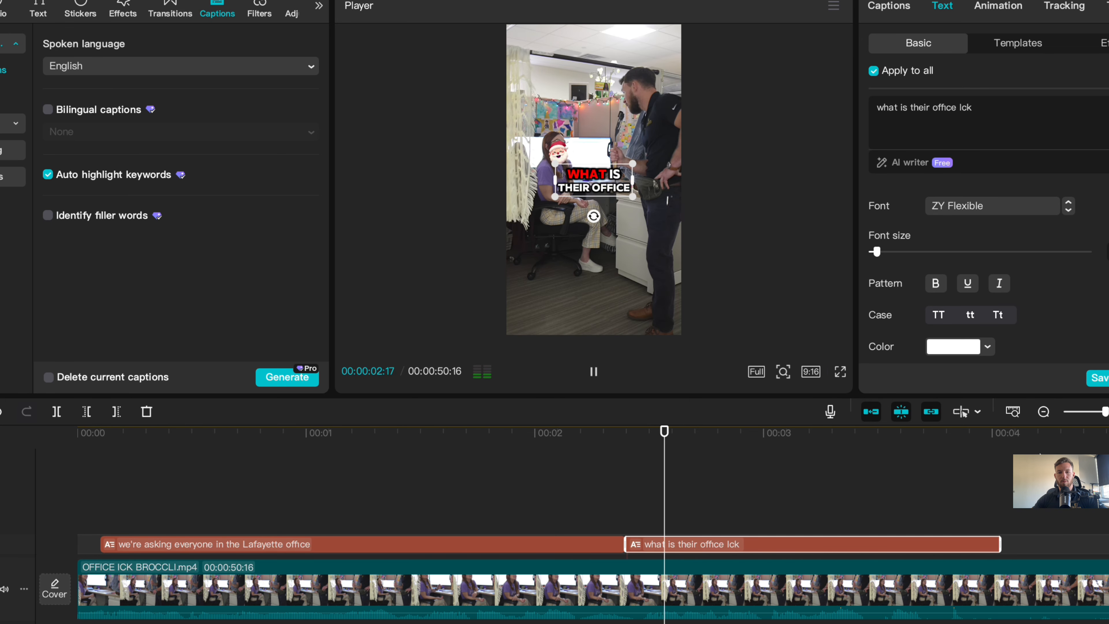
pyautogui.press('space')
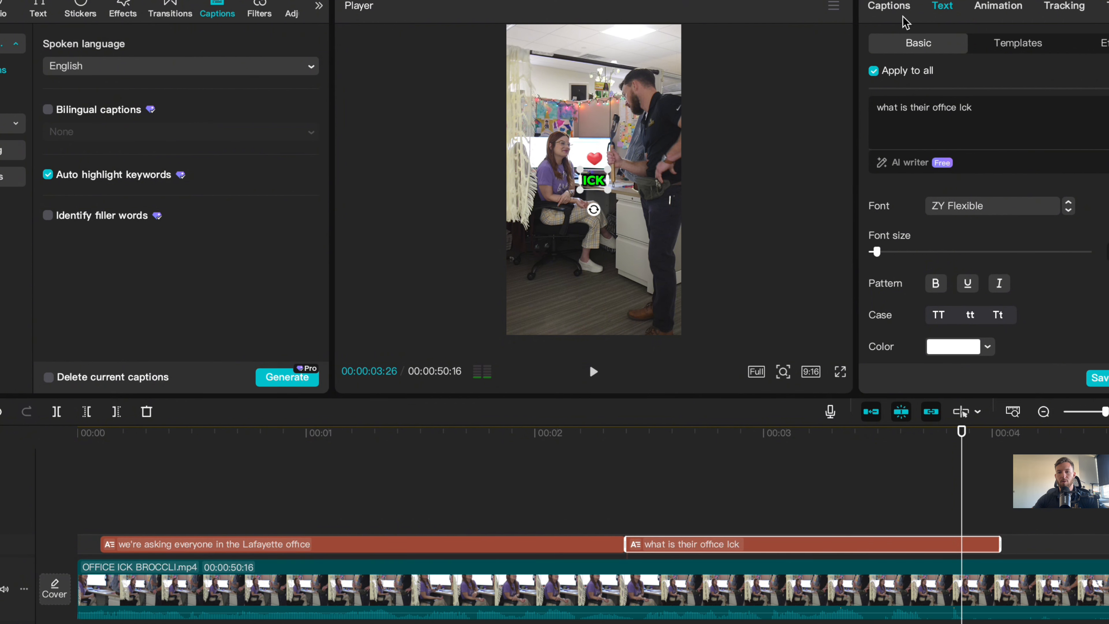
# - Review the first two captions in the caption list and add a question mark to the end of "what is their office Ick"
pyautogui.click(891, 5)
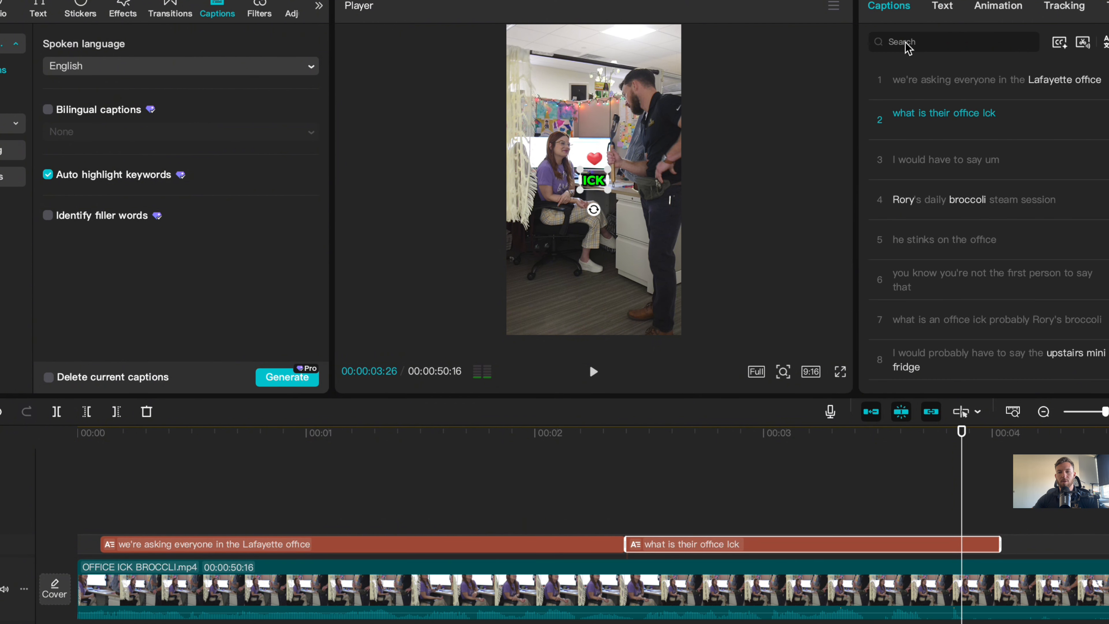
pyautogui.click(910, 83)
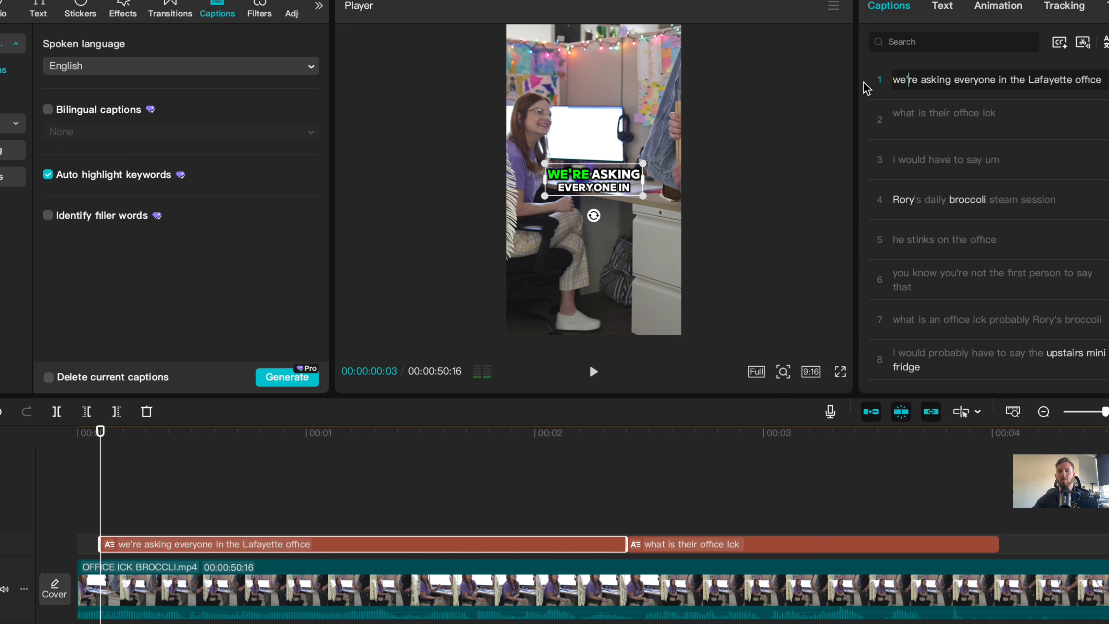
pyautogui.click(84, 444)
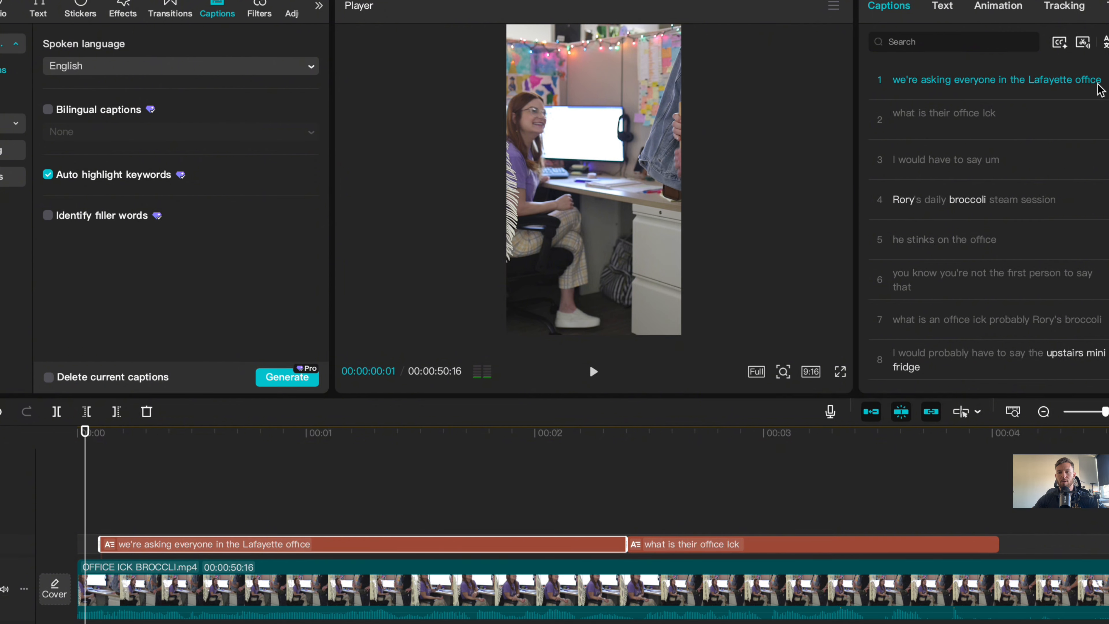
pyautogui.press('space')
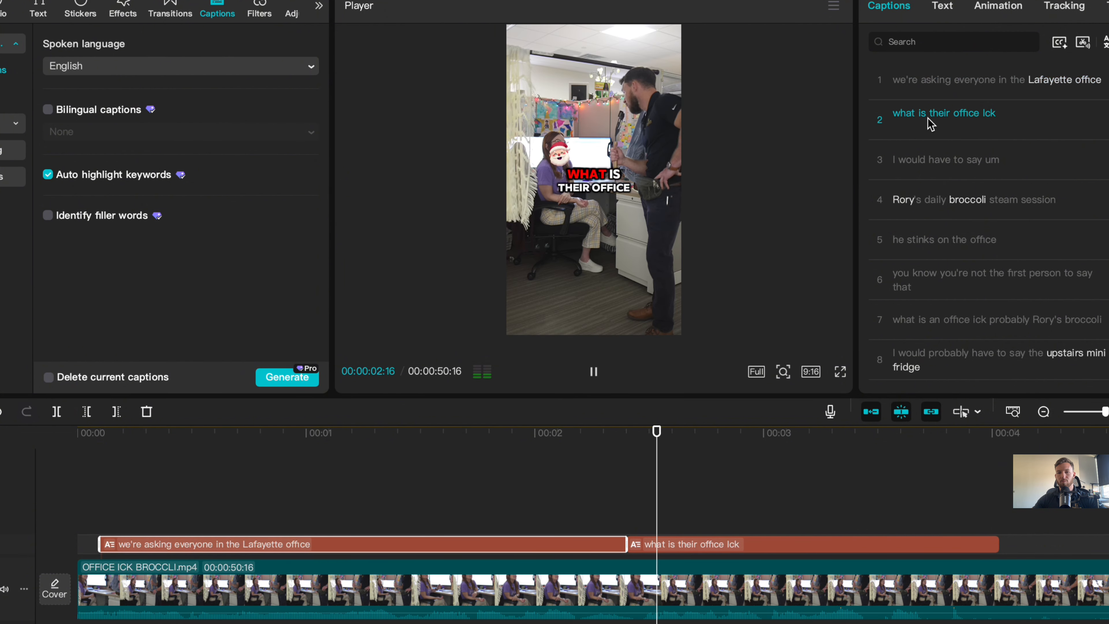
pyautogui.press('space')
pyautogui.click(1000, 125)
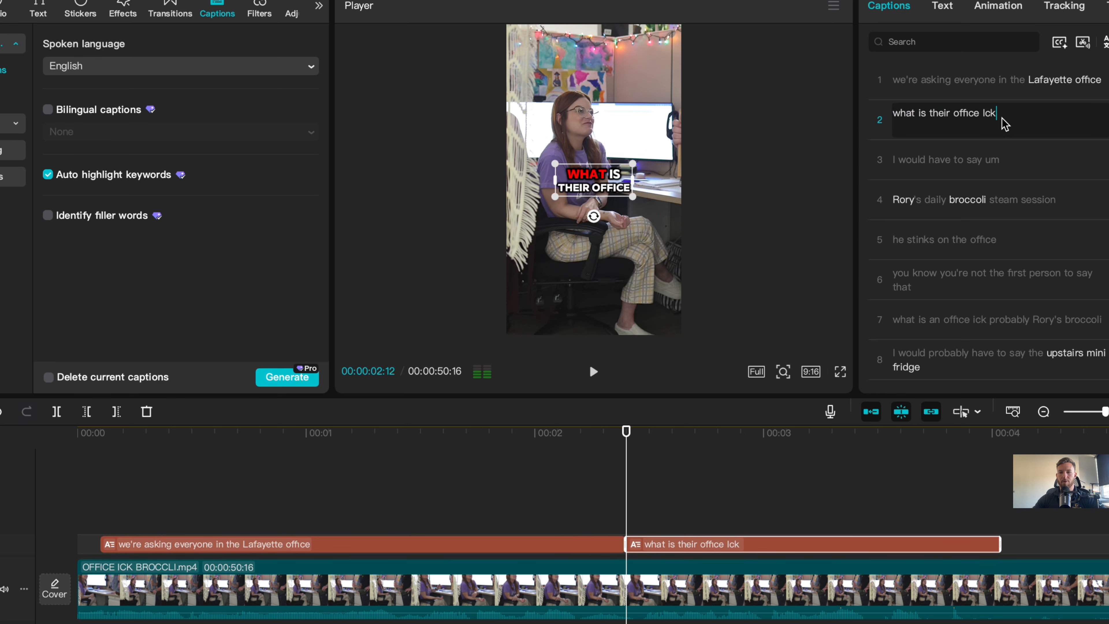
pyautogui.write('?')
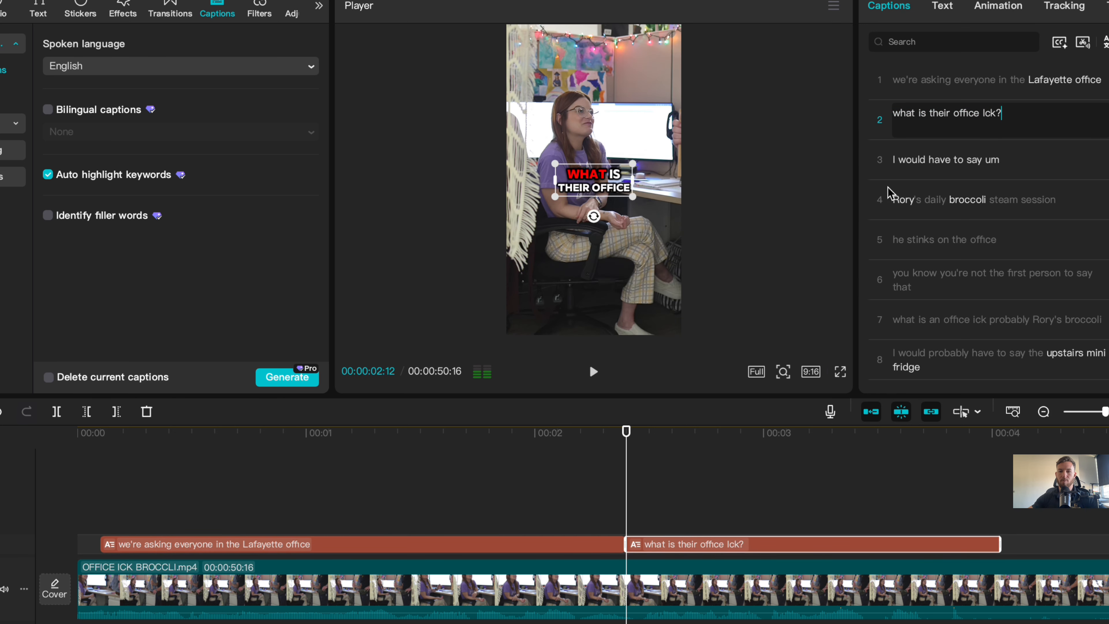
# - Play the video from the end of the first caption through the third to check their wording
pyautogui.click(588, 433)
pyautogui.press('space')
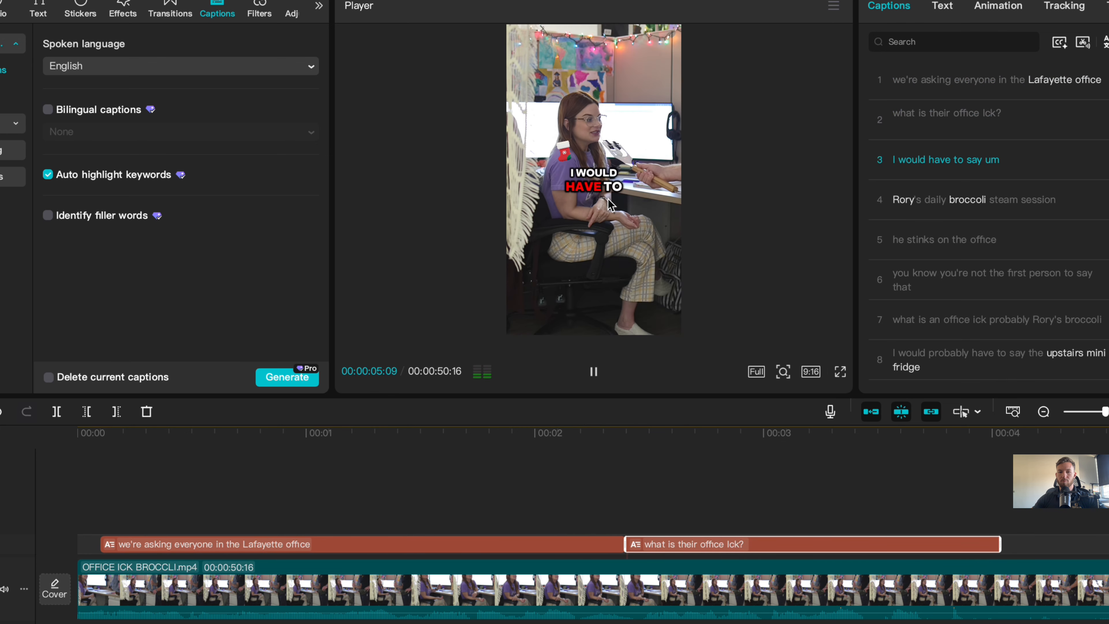
pyautogui.press('space')
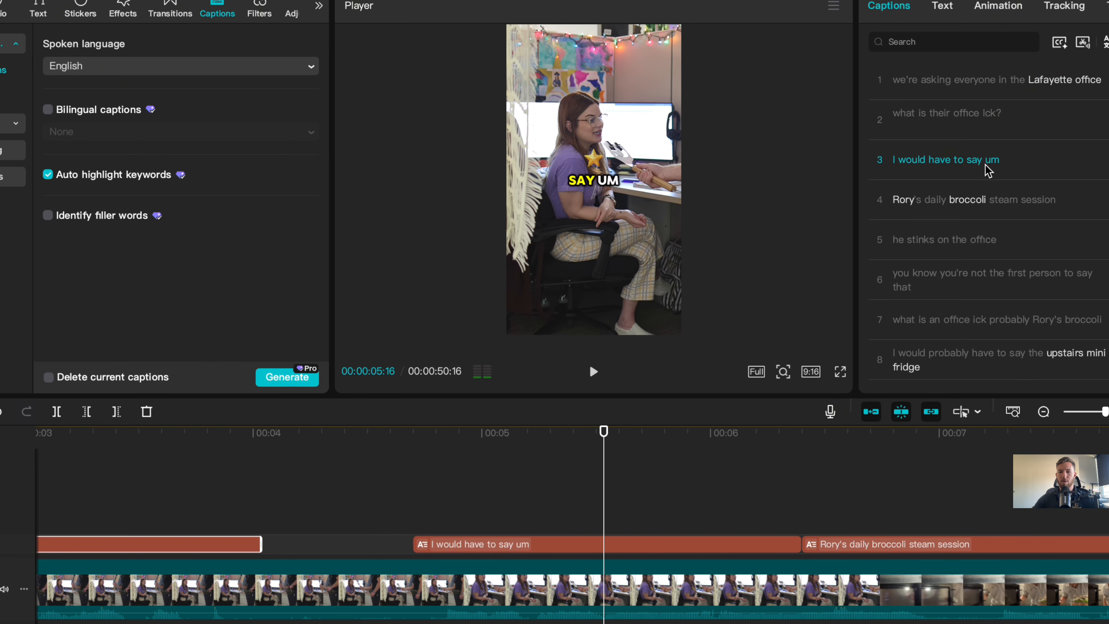
pyautogui.press('space')
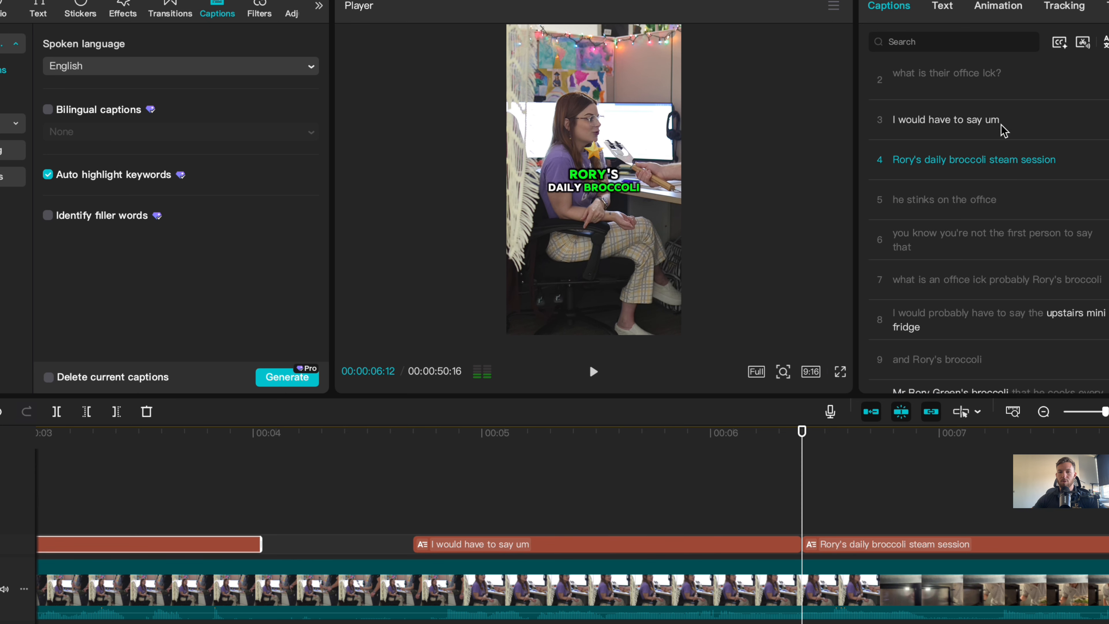
# - Remove "um" from the third caption so it reads "I would have to say" and play it back
pyautogui.click(1002, 129)
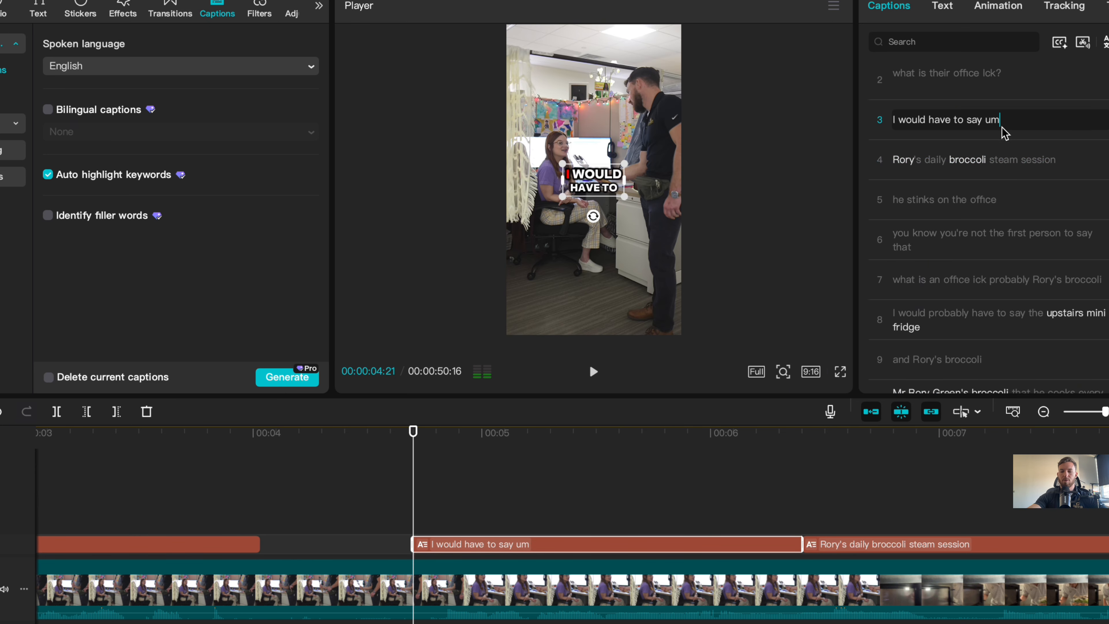
pyautogui.press('BackSpace')
pyautogui.press('BackSpace')
pyautogui.press('BackSpace')
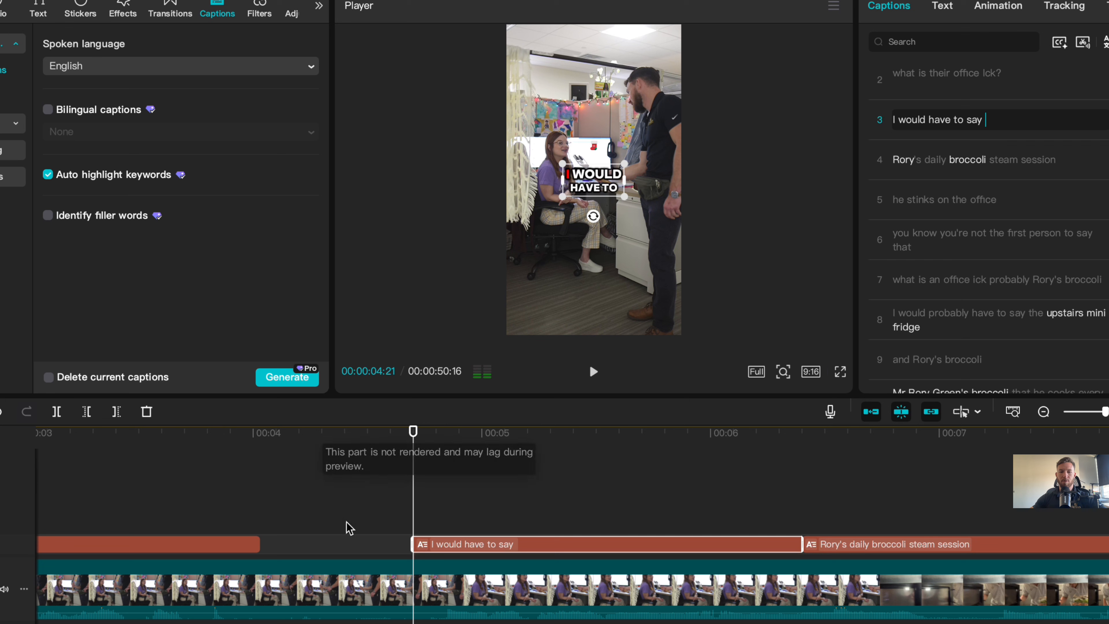
pyautogui.press('space')
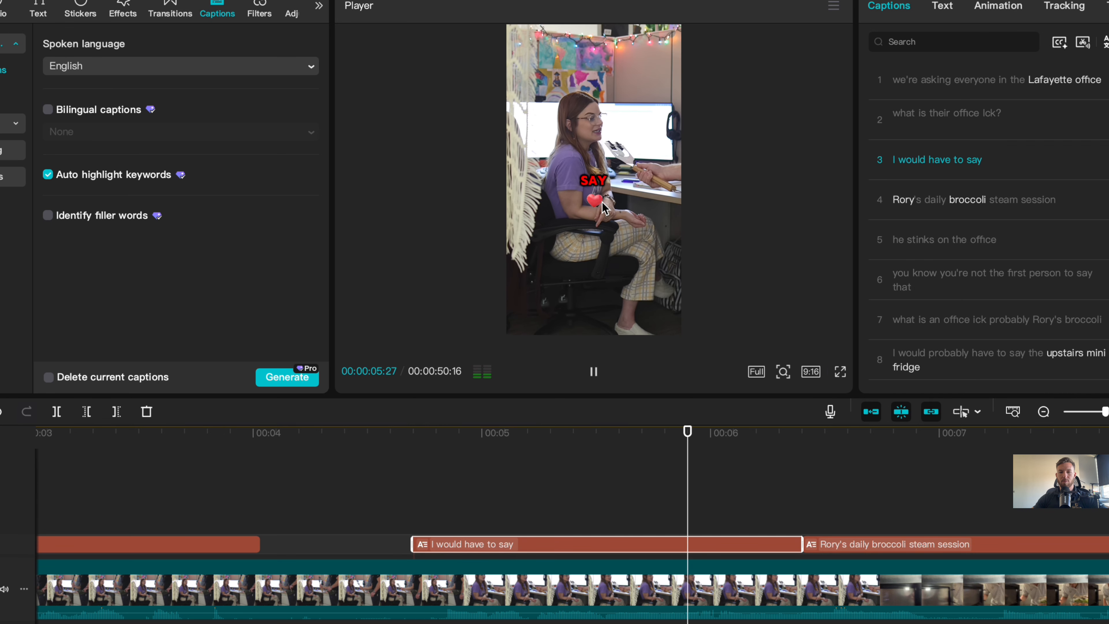
pyautogui.press('space')
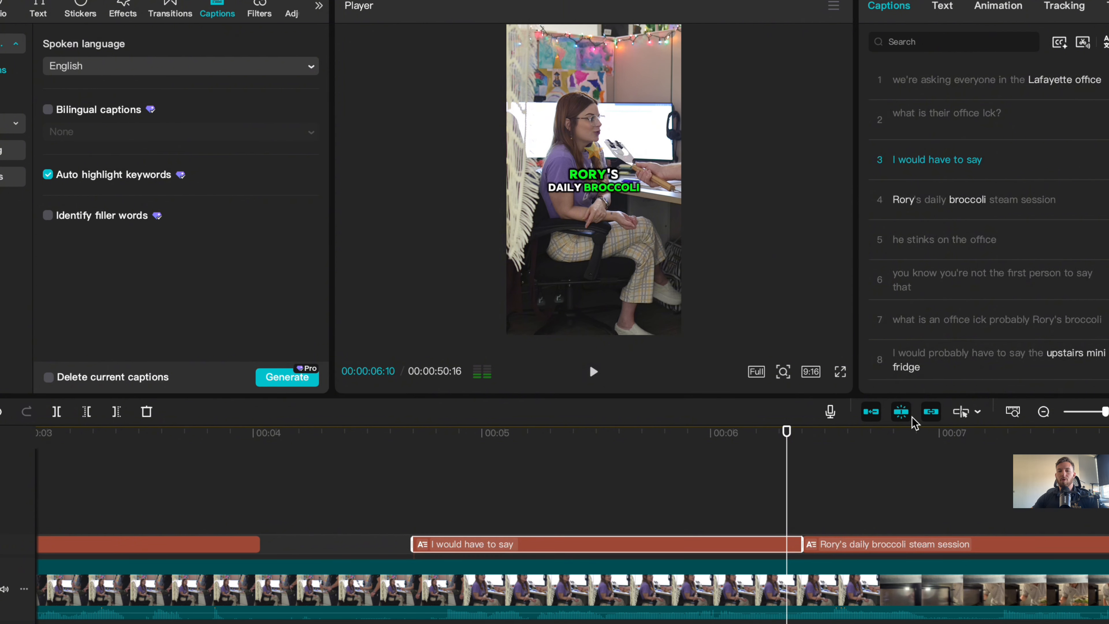
# - Play on into the fourth caption and move the captions down in the frame, clear of the man's face
pyautogui.press('space')
pyautogui.press('space')
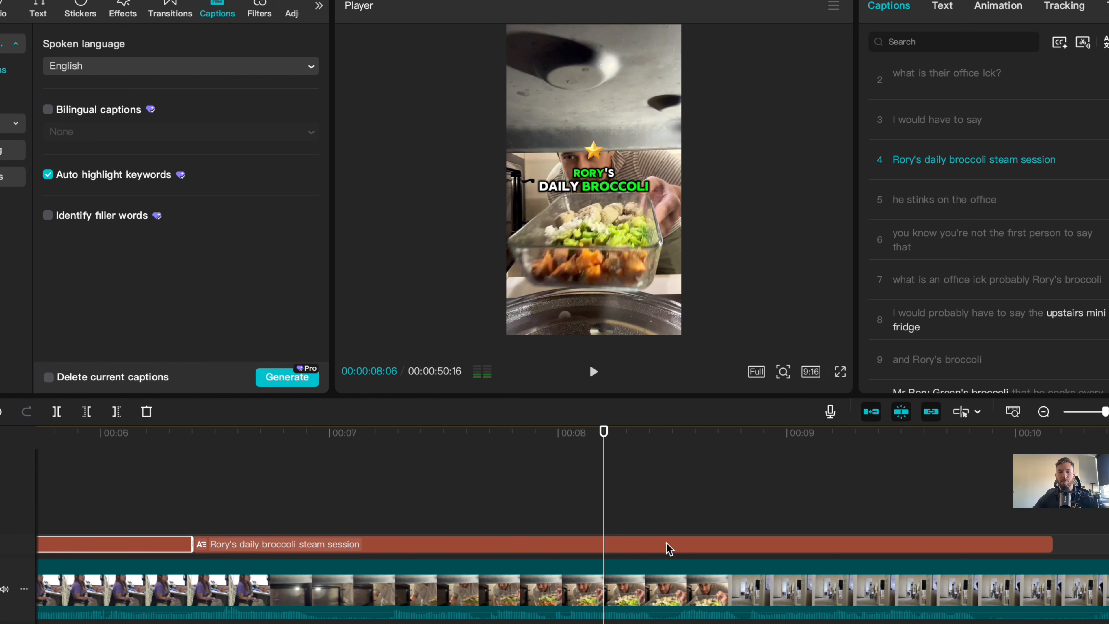
pyautogui.click(621, 544)
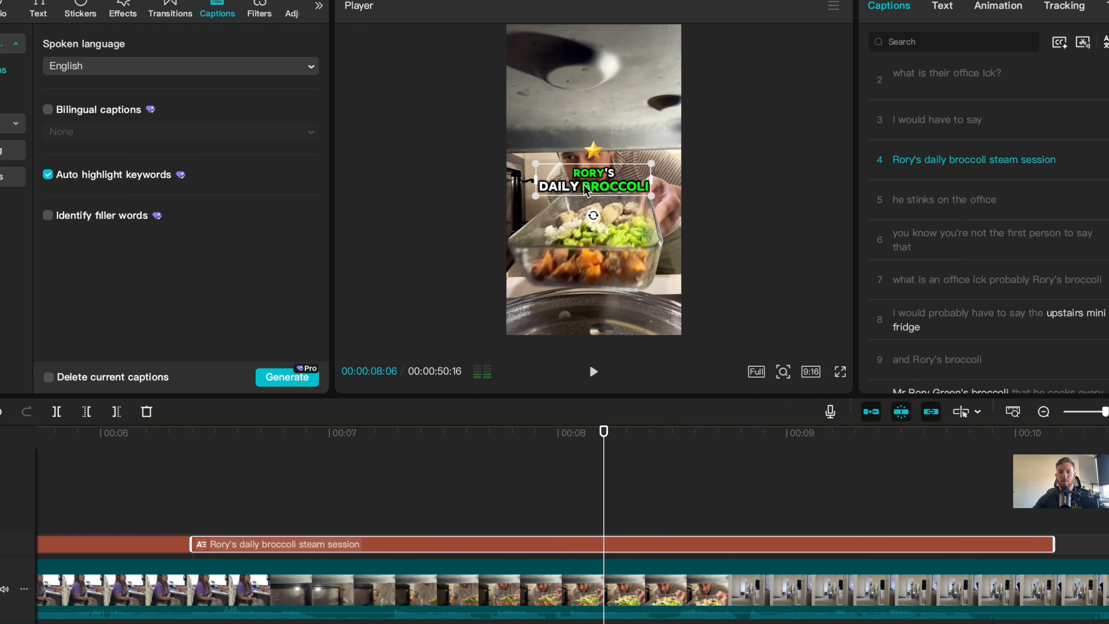
pyautogui.moveTo(589, 195); pyautogui.dragTo(587, 226)
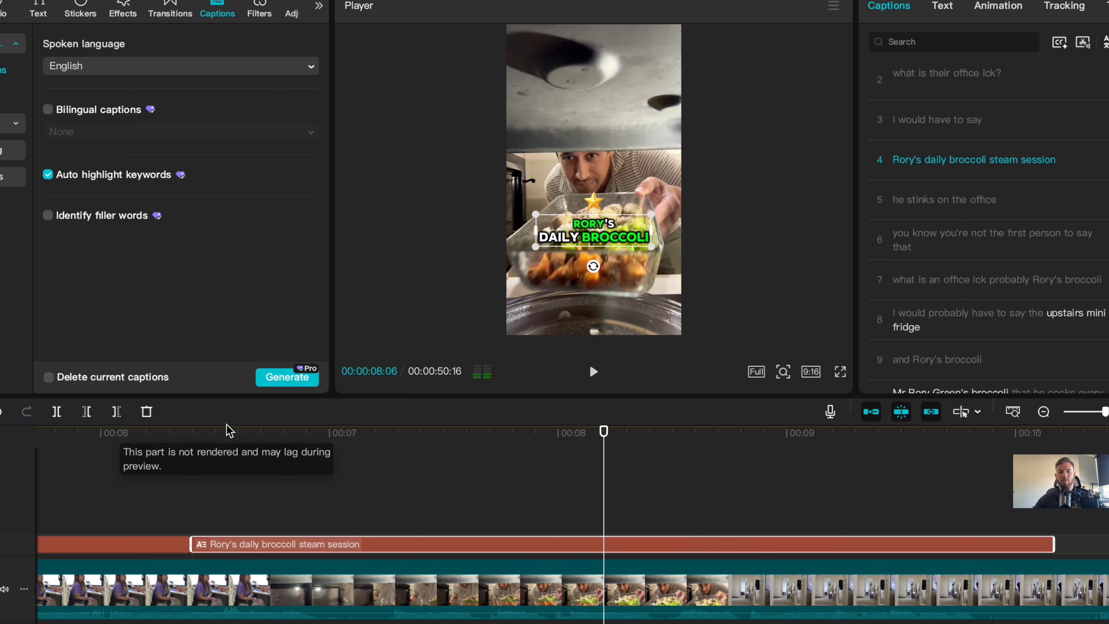
# - Play the video from the start through the fourth caption to check the captions' new position
pyautogui.moveTo(228, 432); pyautogui.dragTo(0, 440)
pyautogui.press('space')
pyautogui.press('space')
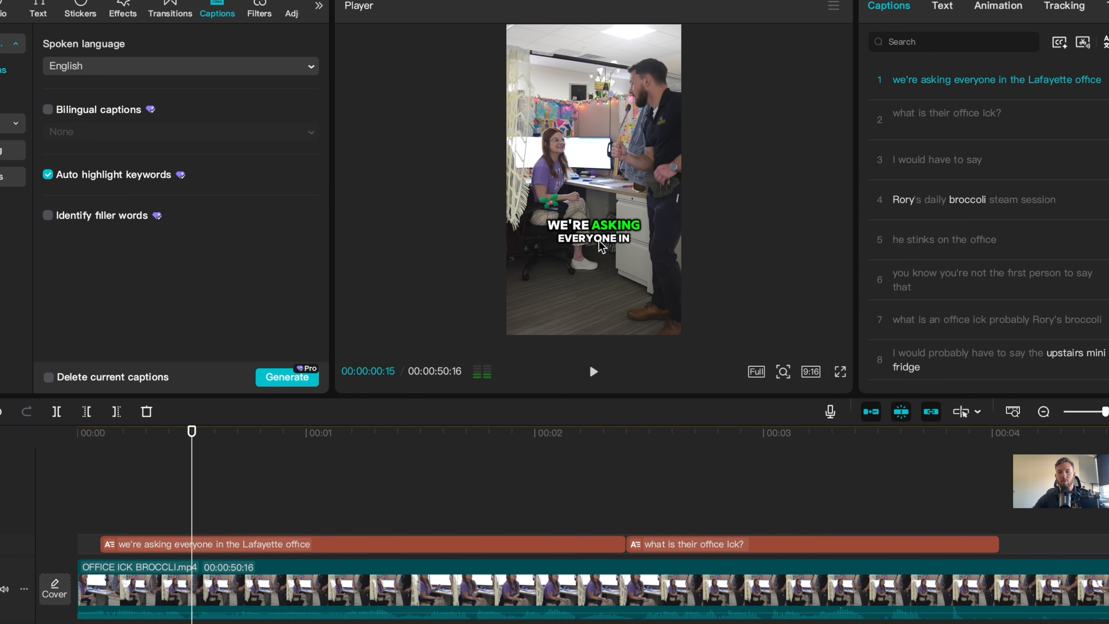
pyautogui.press('space')
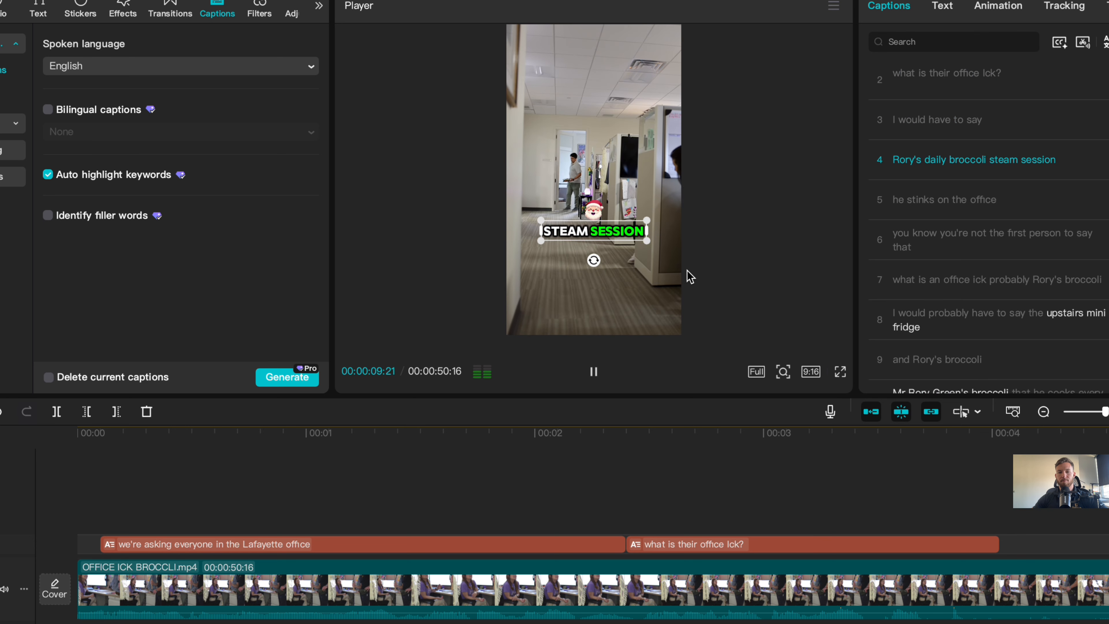
pyautogui.press('space')
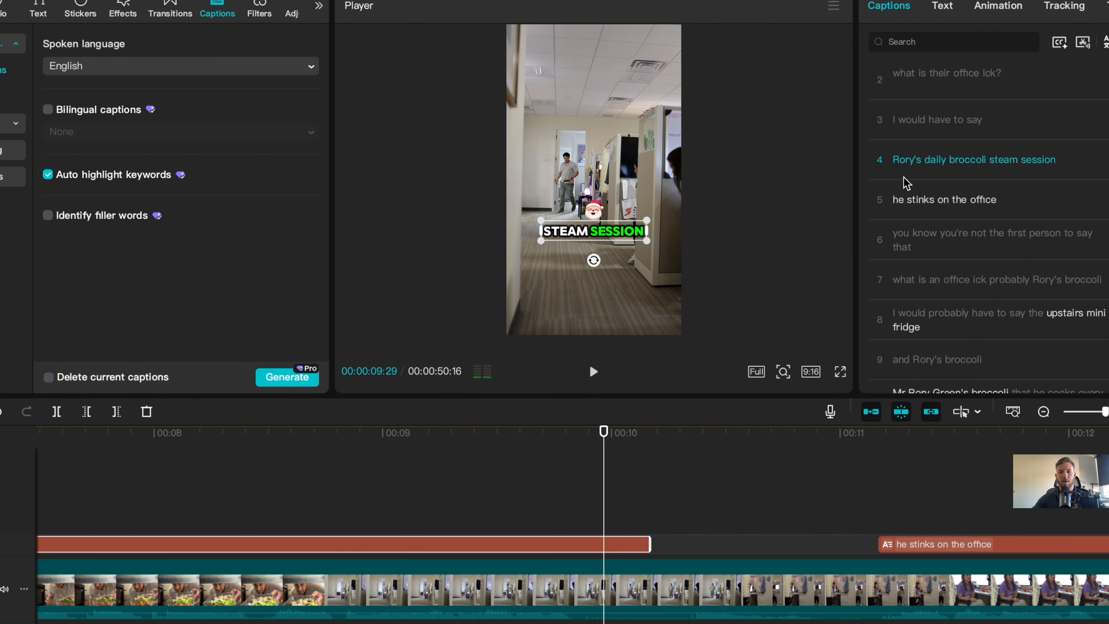
# - Apply the bold white, black-outlined "THE QUICK BROWN FOX" text template to all captions
pyautogui.click(941, 8)
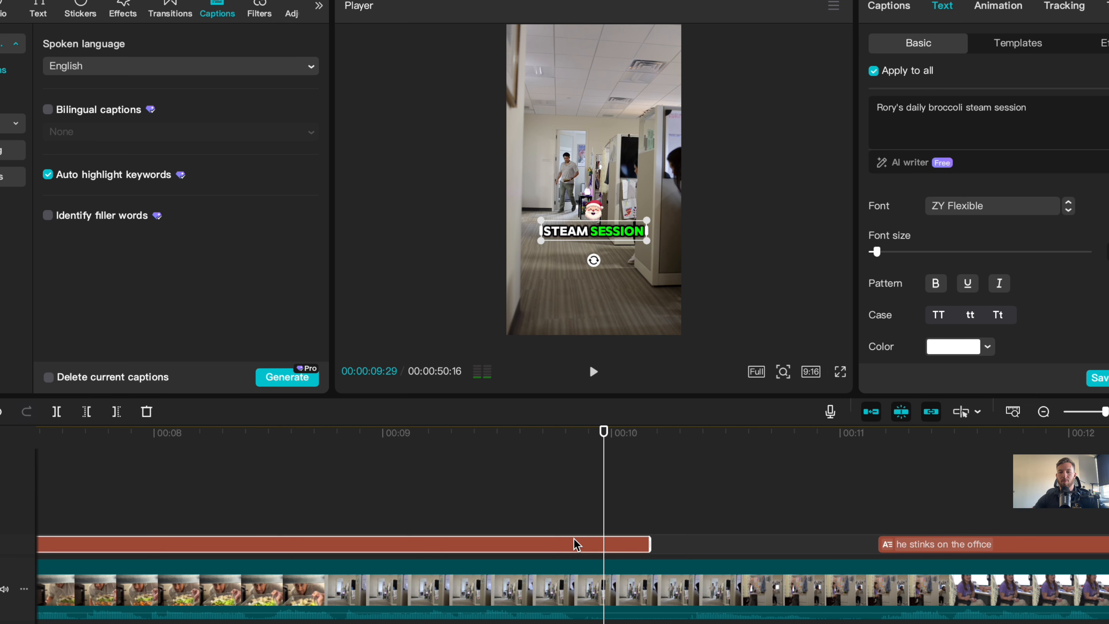
pyautogui.click(1026, 43)
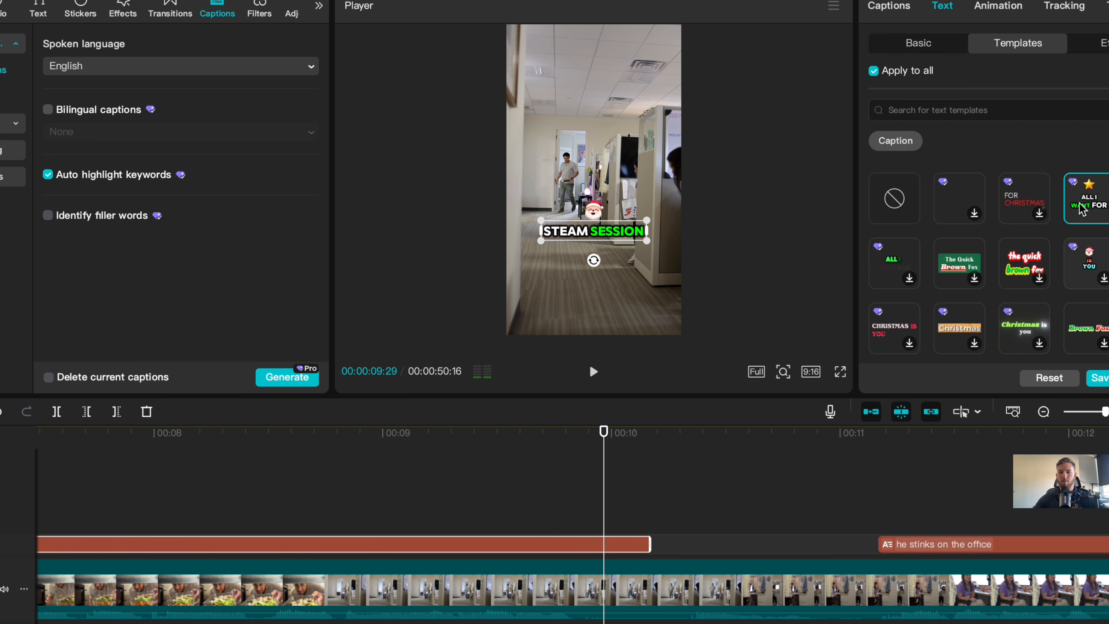
pyautogui.scroll(-3, 1076, 218)
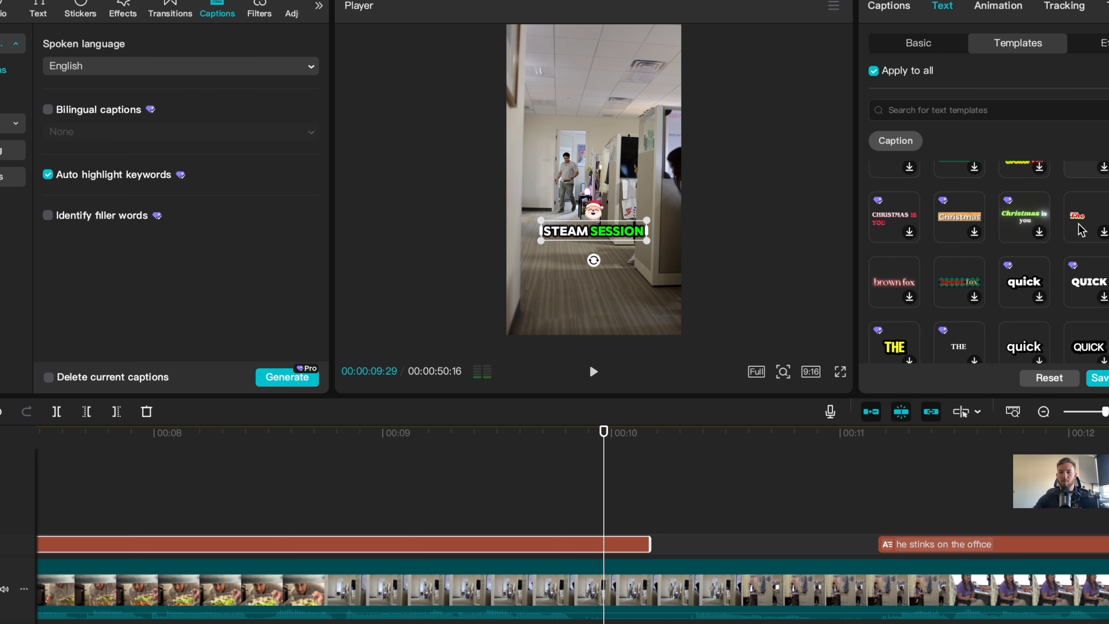
pyautogui.scroll(-3, 1066, 306)
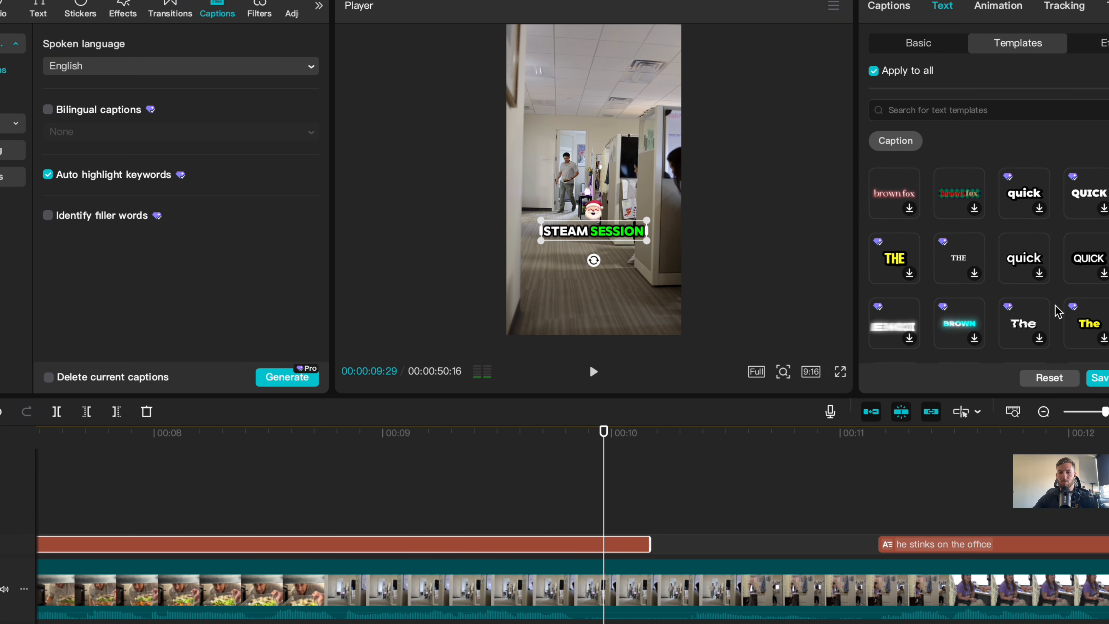
pyautogui.scroll(-5, 1022, 296)
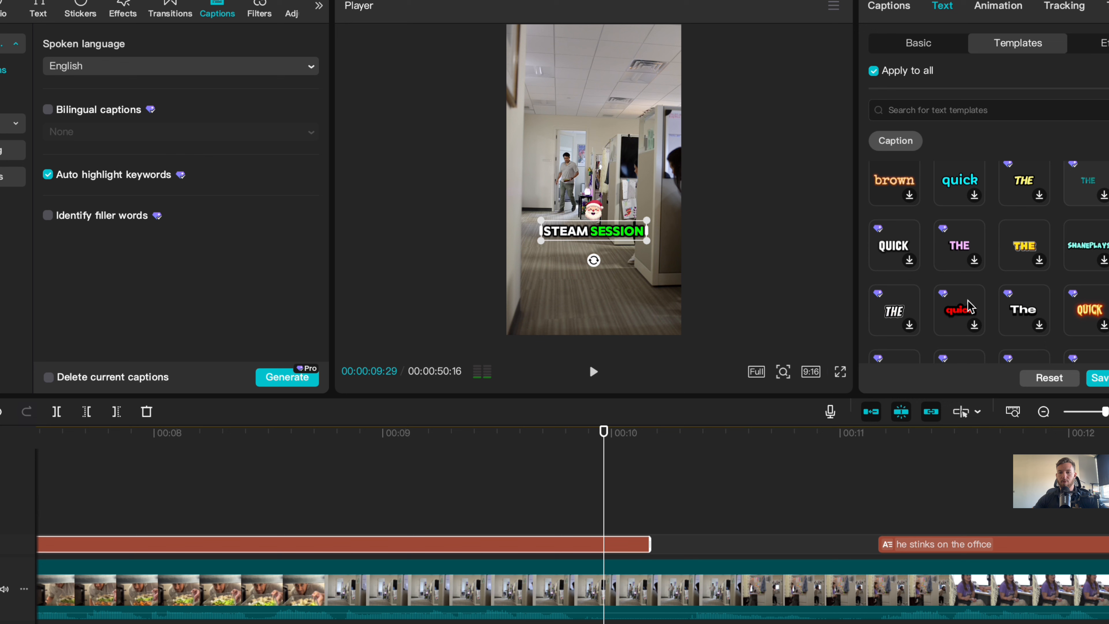
pyautogui.scroll(-6, 968, 300)
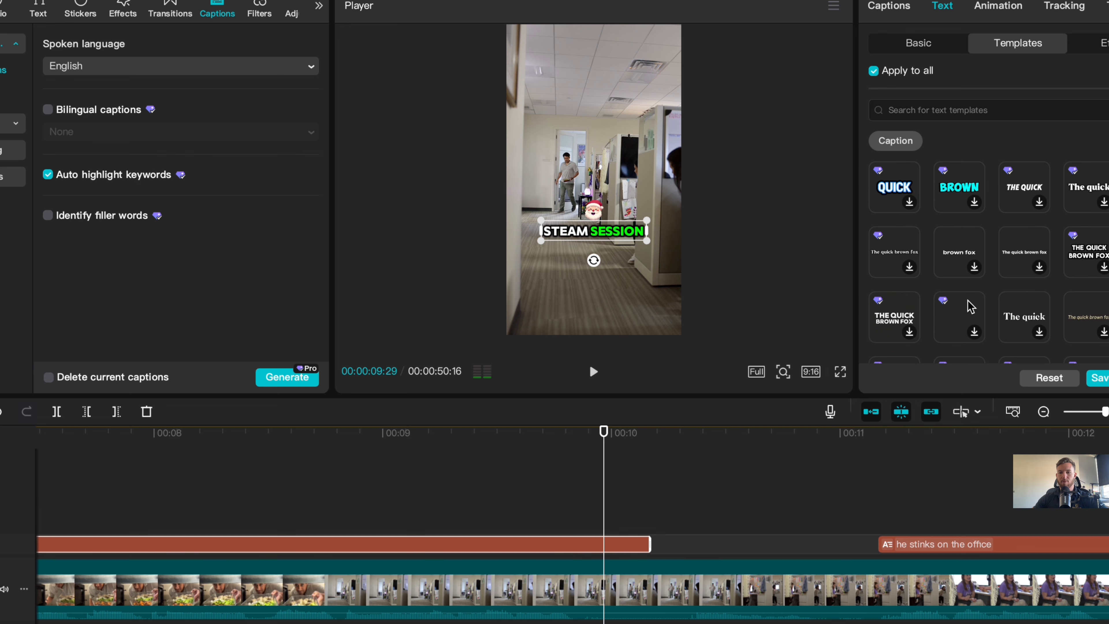
pyautogui.scroll(1, 971, 306)
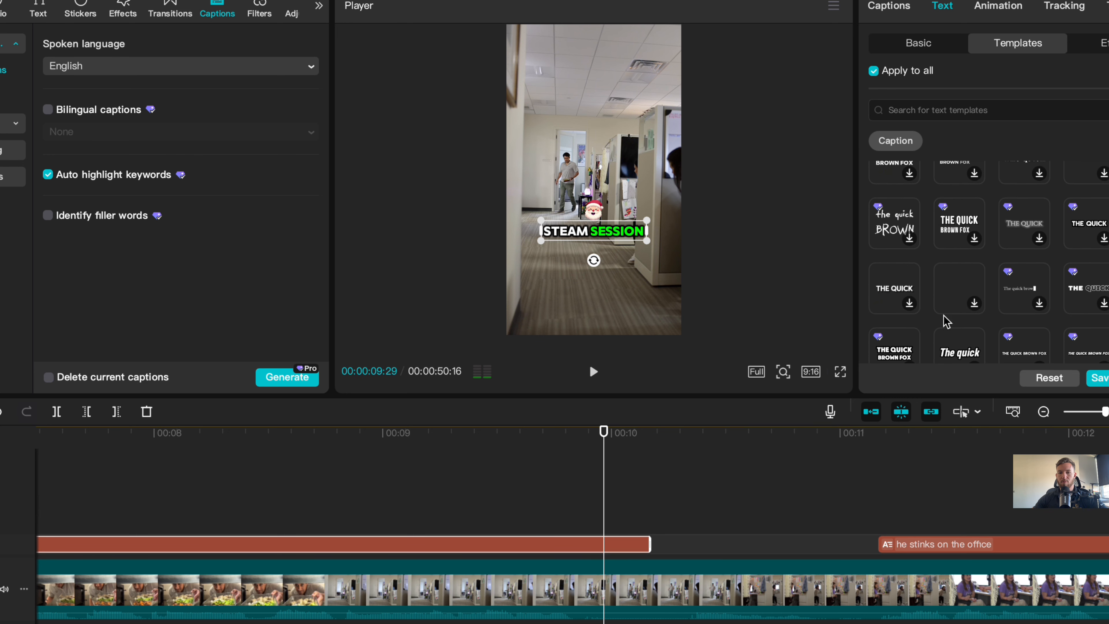
pyautogui.click(901, 338)
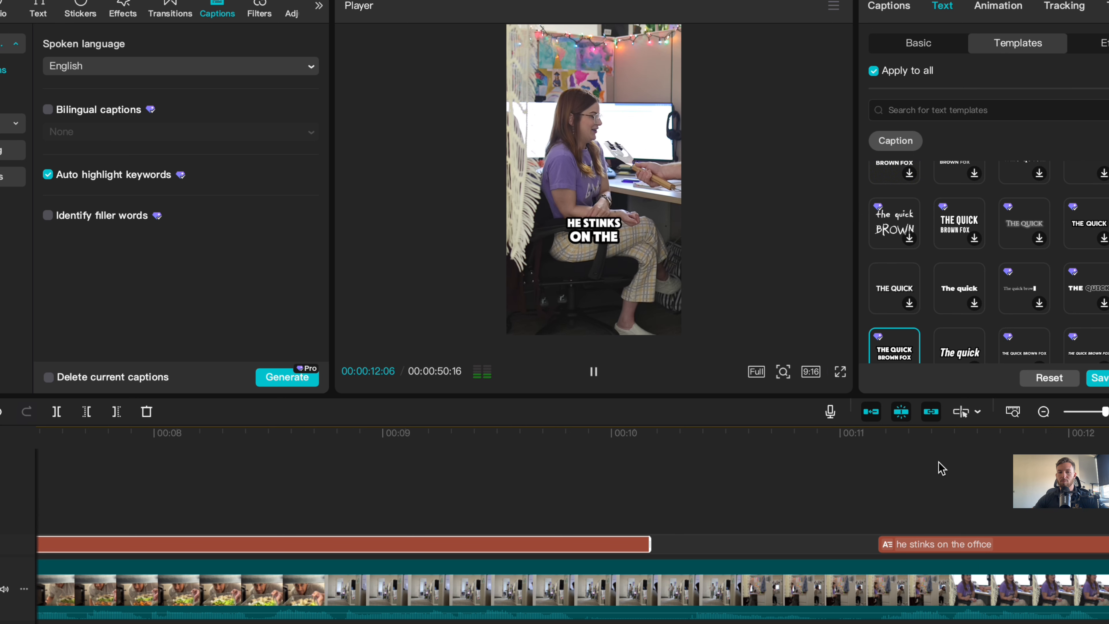
# - Replay the fifth caption, "he stinks on the office", to check its wording against the audio
pyautogui.press('space')
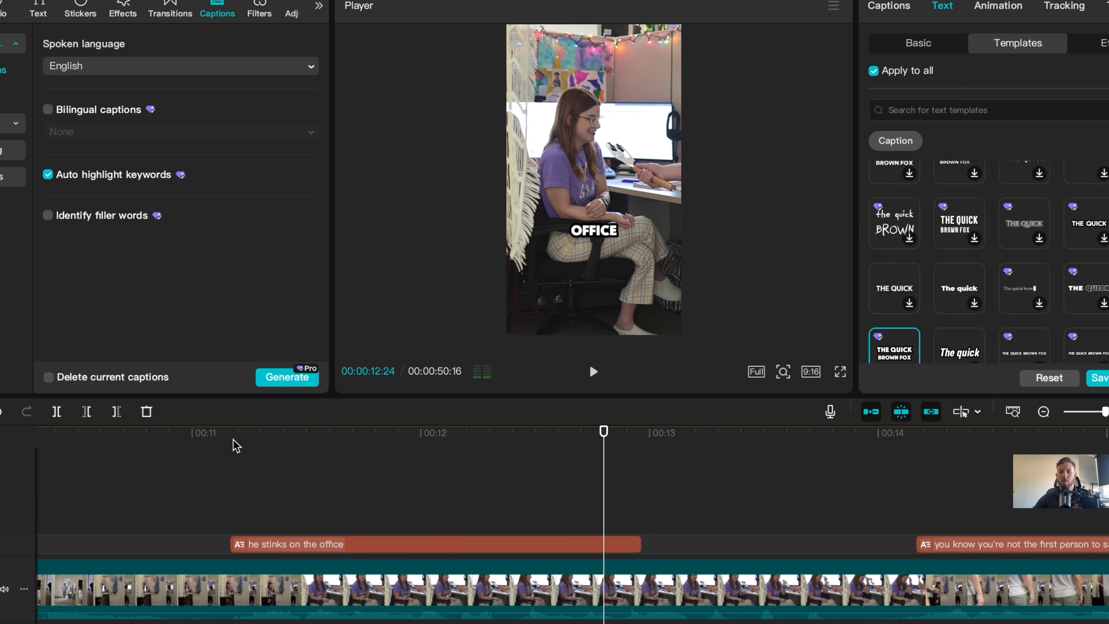
pyautogui.click(233, 444)
pyautogui.press('space')
pyautogui.press('space')
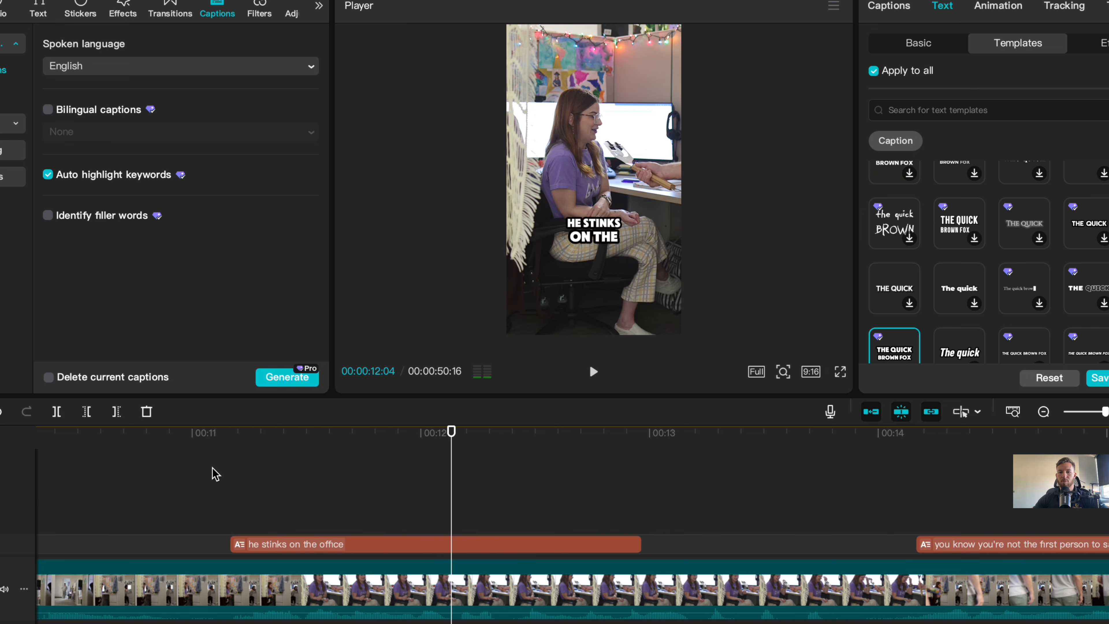
pyautogui.click(233, 440)
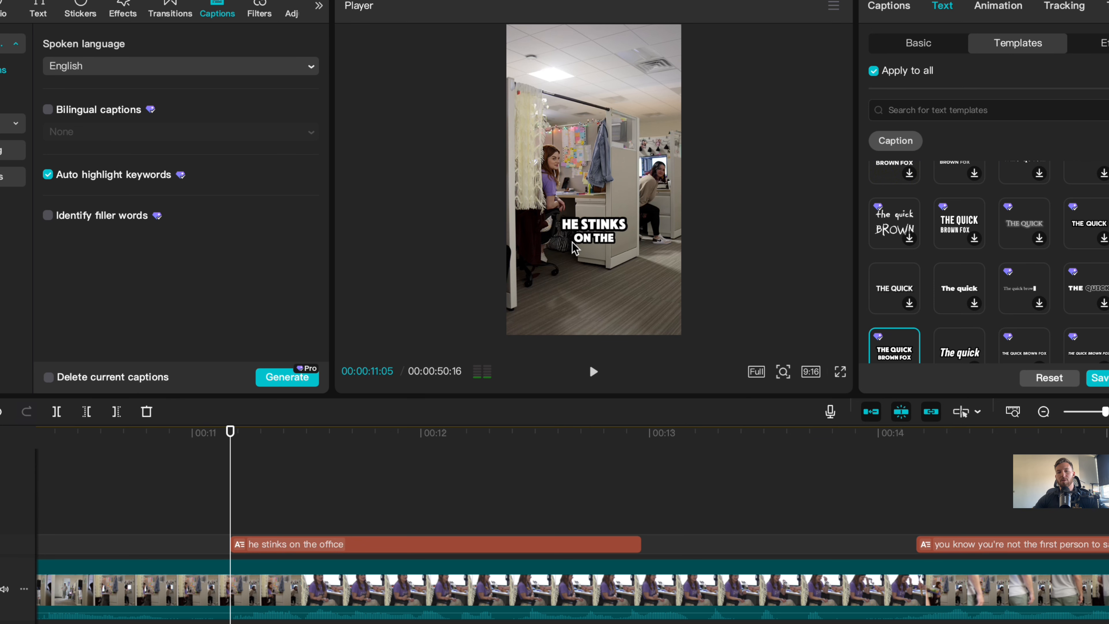
pyautogui.press('space')
pyautogui.press('space')
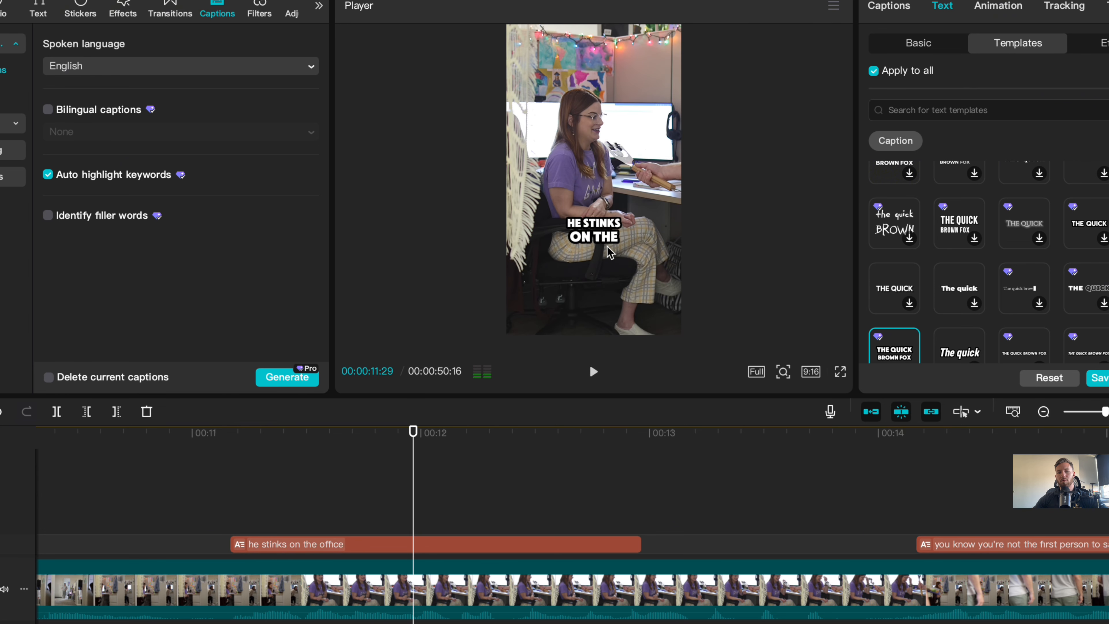
# - Correct the fifth caption's text to "he stinks up the office" and play it back
pyautogui.click(463, 542)
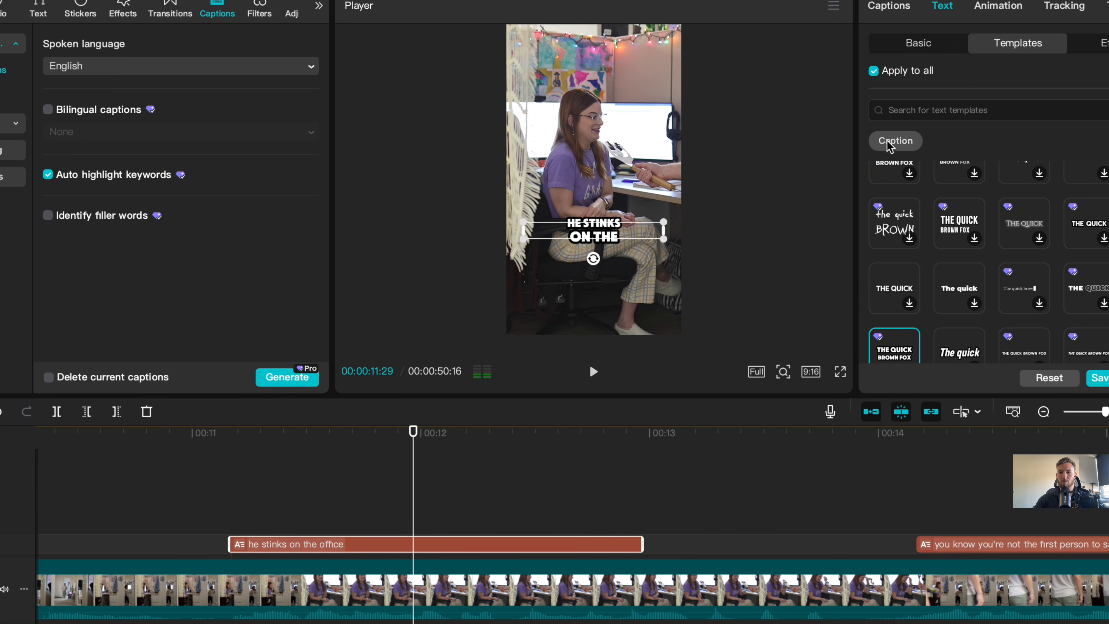
pyautogui.click(913, 42)
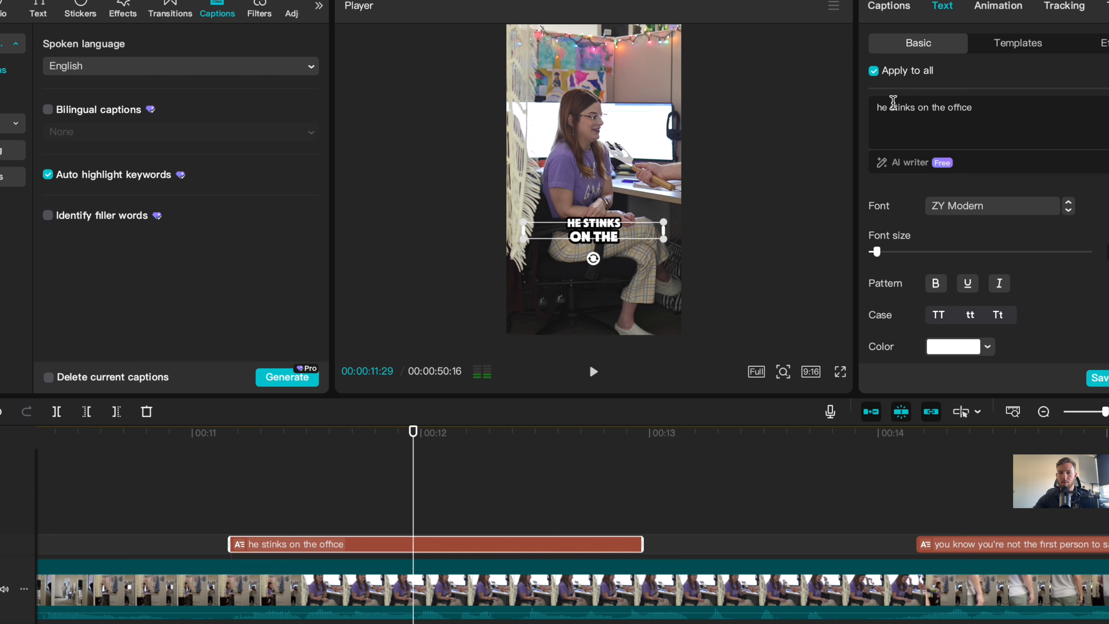
pyautogui.doubleClick(924, 107)
pyautogui.write('up')
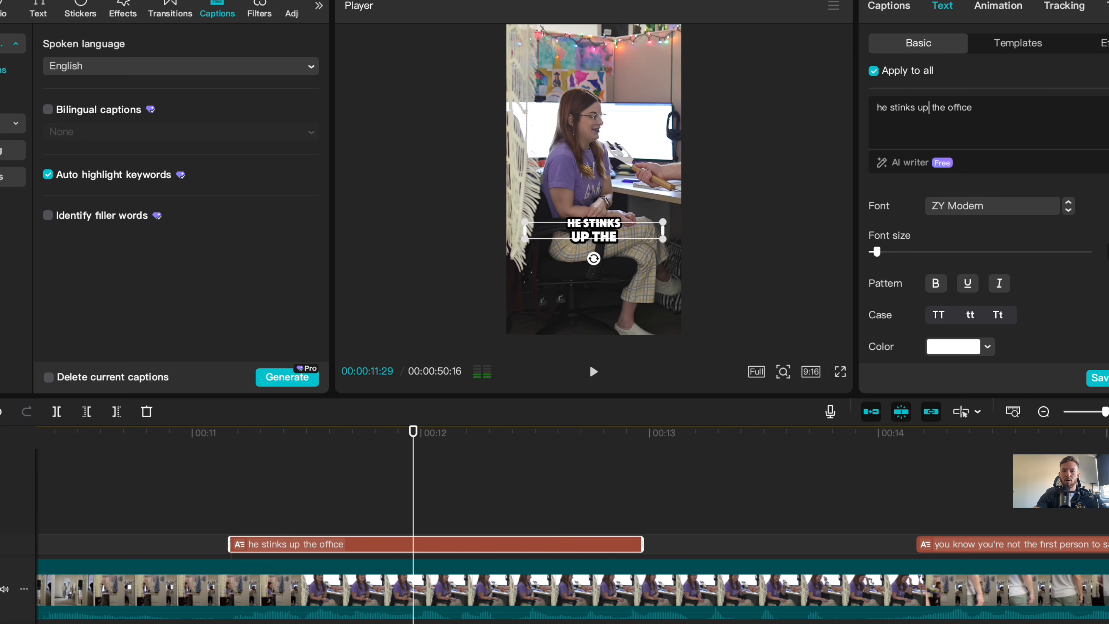
pyautogui.click(201, 447)
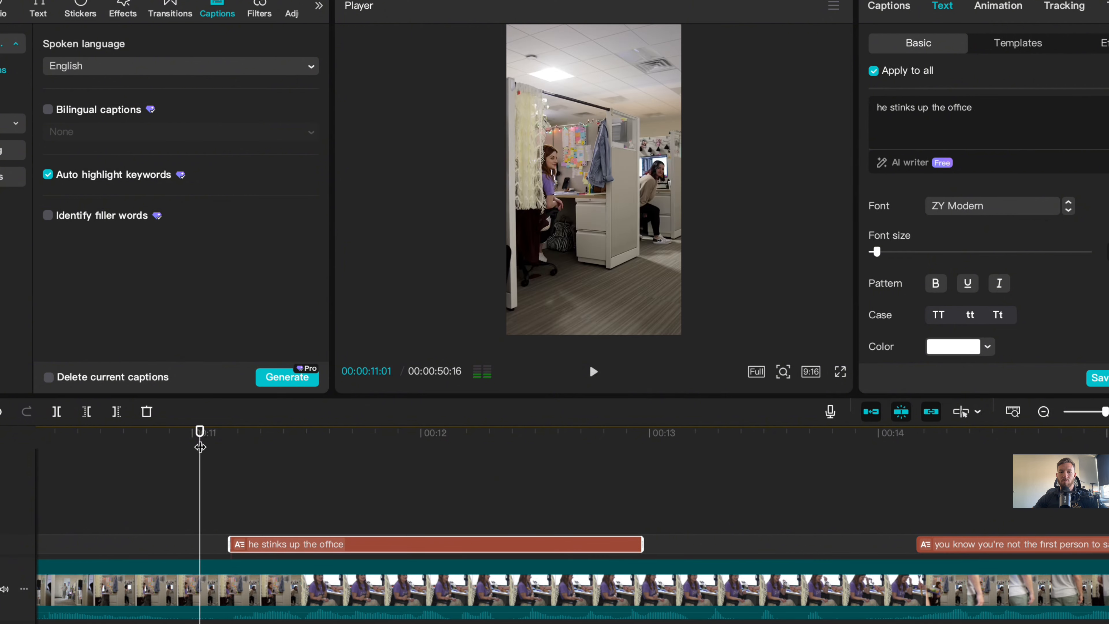
pyautogui.press('space')
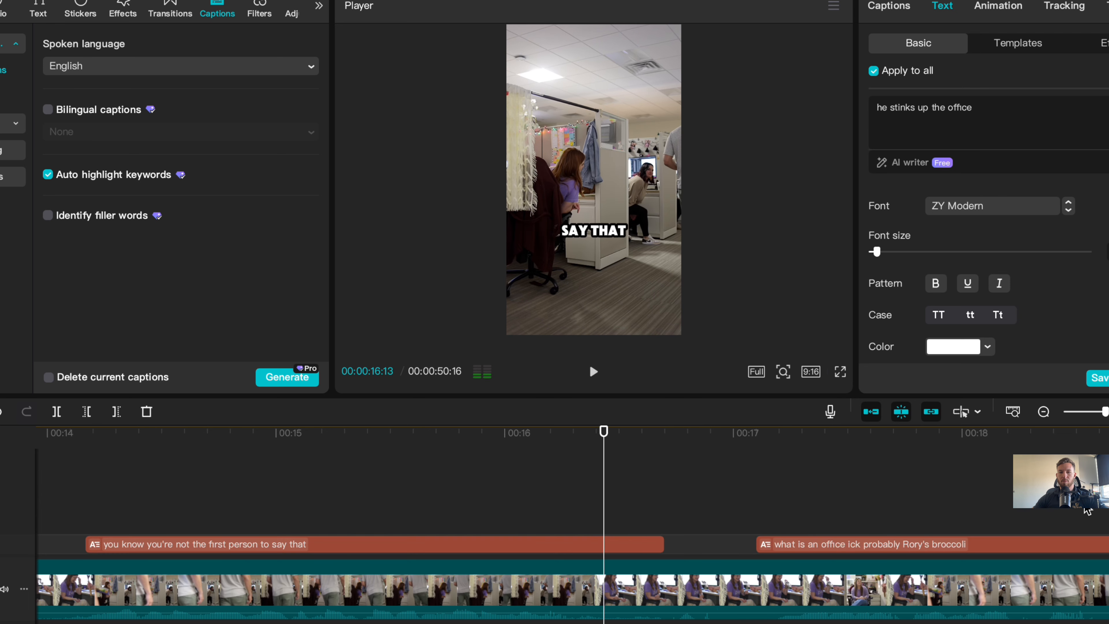
# - Play on to the "what is an office ick" caption and move all captions up, just below the middle of the frame
pyautogui.press('space')
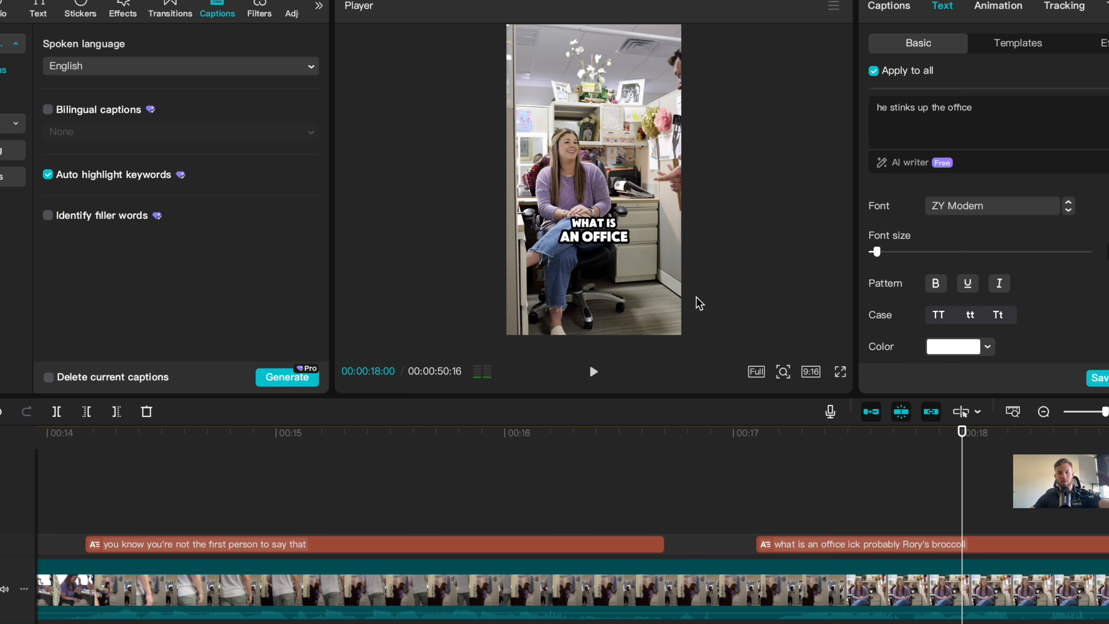
pyautogui.click(976, 549)
pyautogui.moveTo(595, 236); pyautogui.dragTo(600, 202)
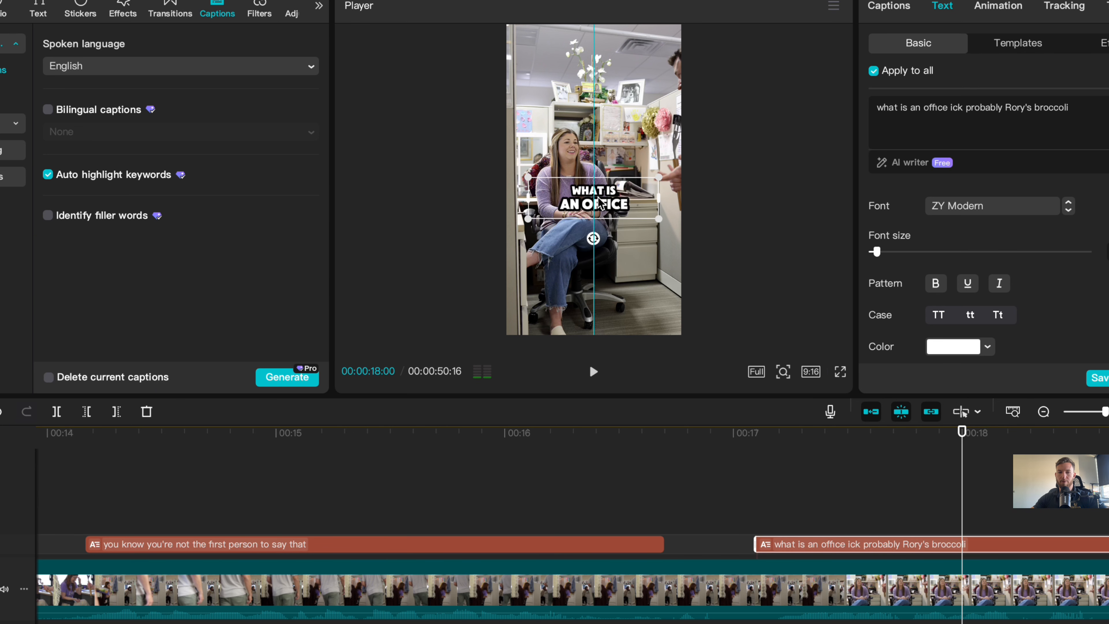
# - Turn off Apply to all and move only the "what is an office ick" caption slightly lower in the frame
pyautogui.moveTo(620, 446); pyautogui.dragTo(816, 477)
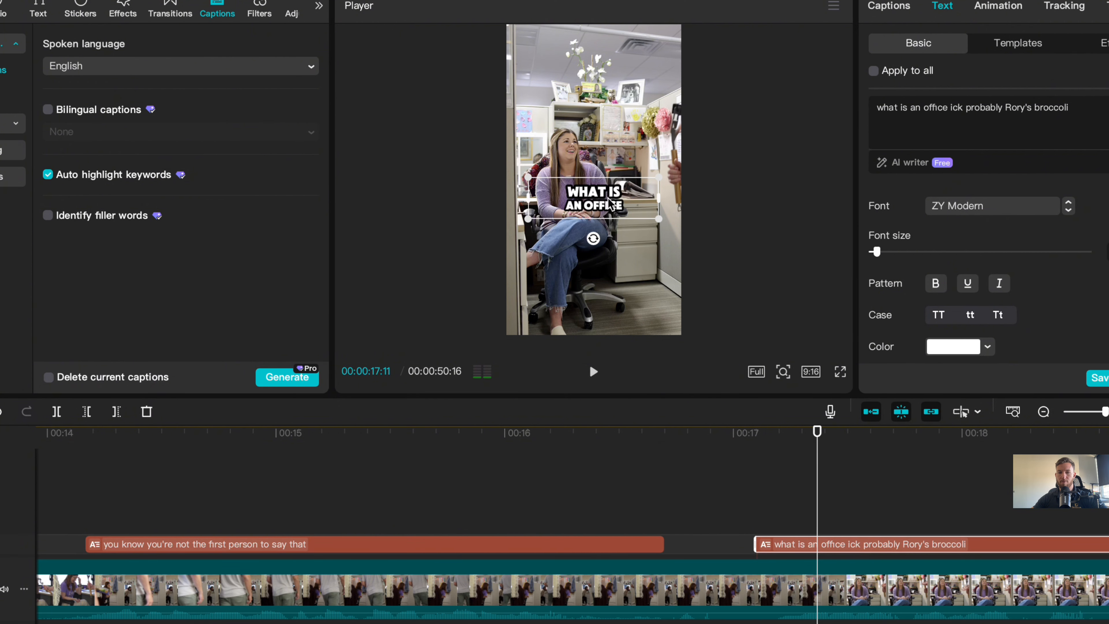
pyautogui.moveTo(616, 197); pyautogui.dragTo(616, 260)
pyautogui.click(619, 439)
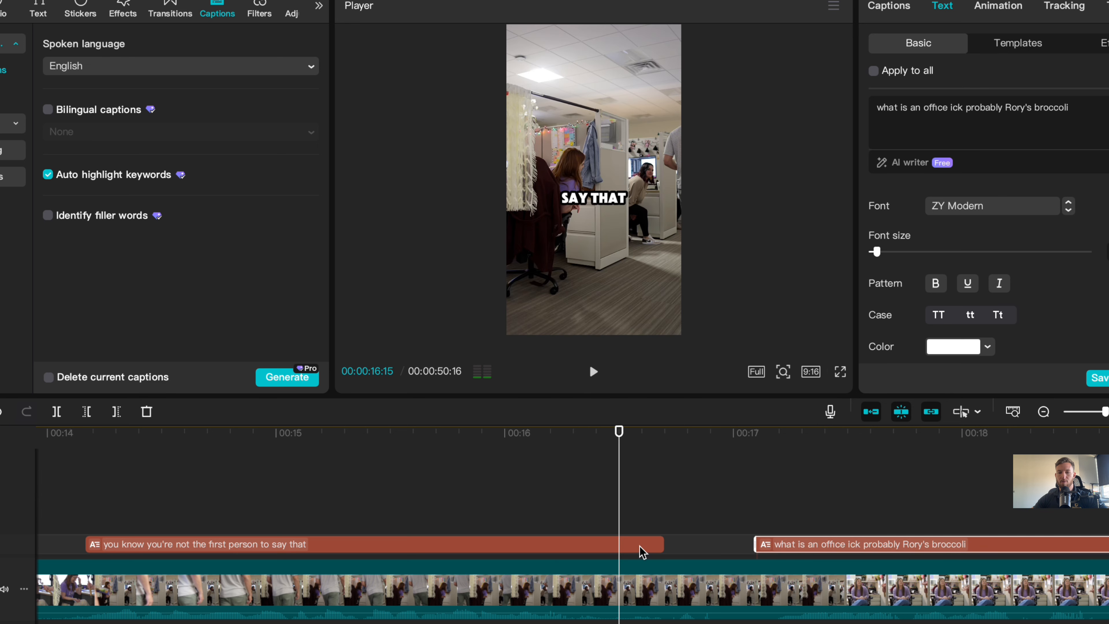
pyautogui.click(788, 449)
pyautogui.moveTo(606, 273); pyautogui.dragTo(606, 227)
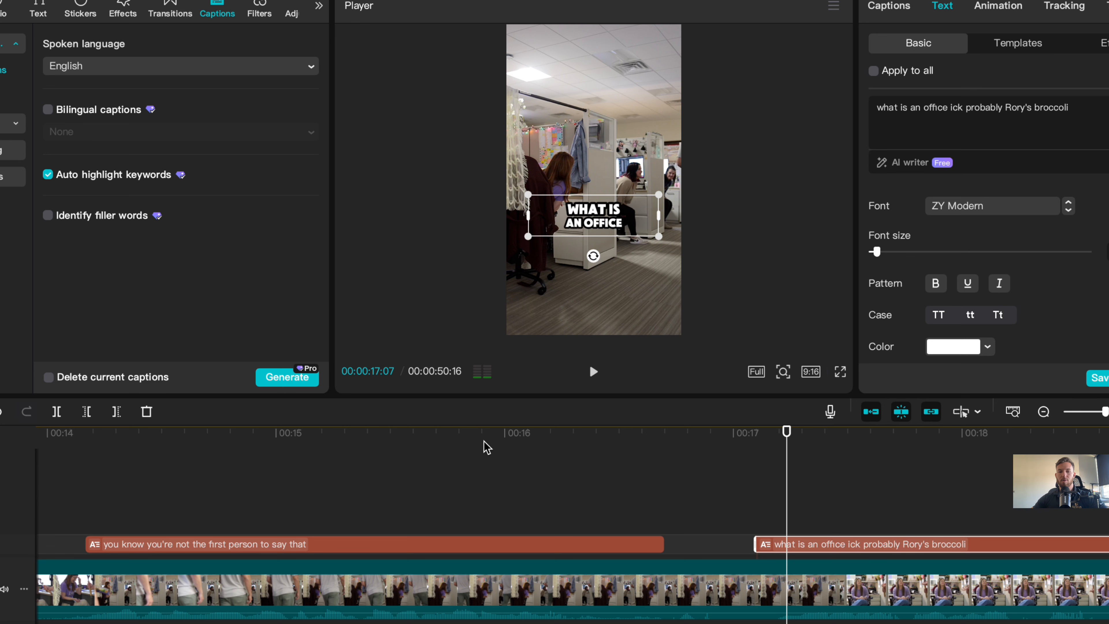
# - Place a copy of the "you know you're not the first person to say that" caption on a track directly above the original
pyautogui.click(484, 450)
pyautogui.press('space')
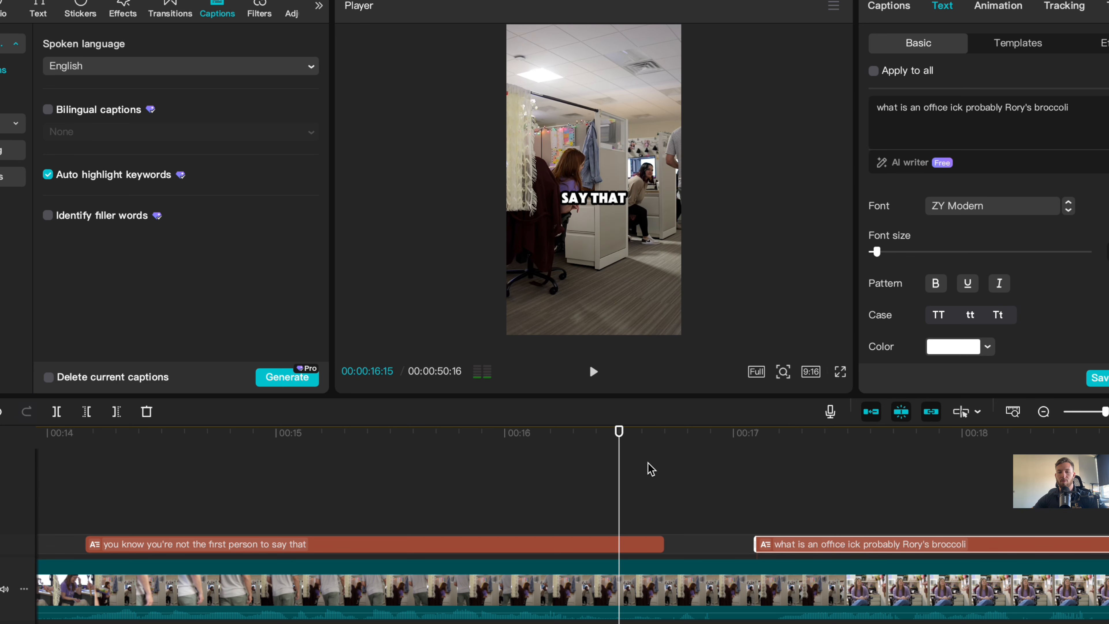
pyautogui.click(641, 546)
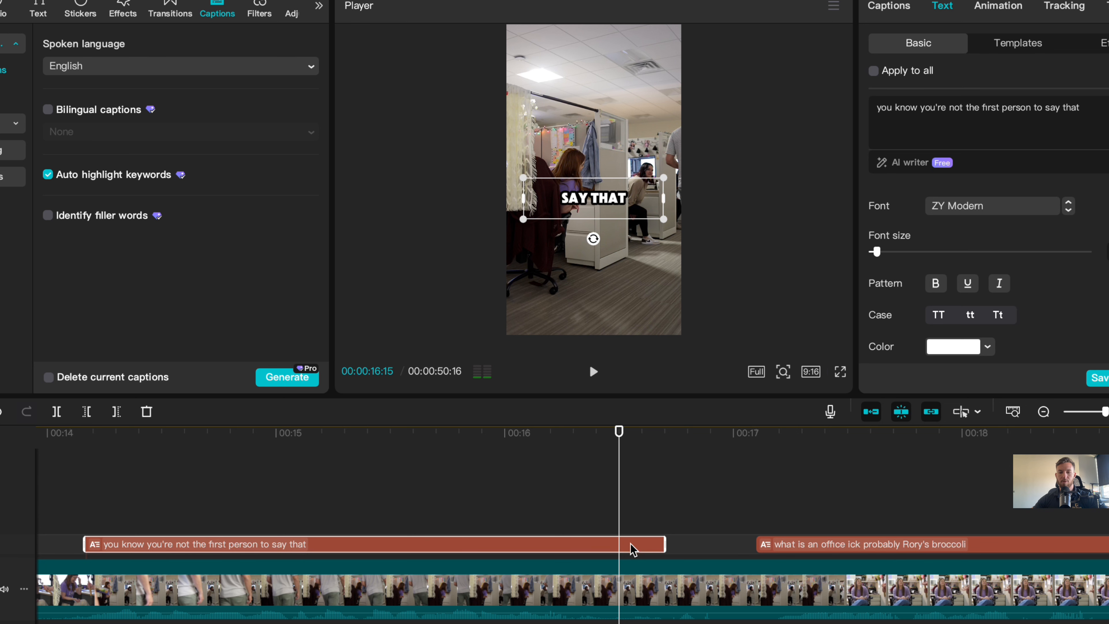
pyautogui.moveTo(634, 549); pyautogui.dragTo(635, 516)
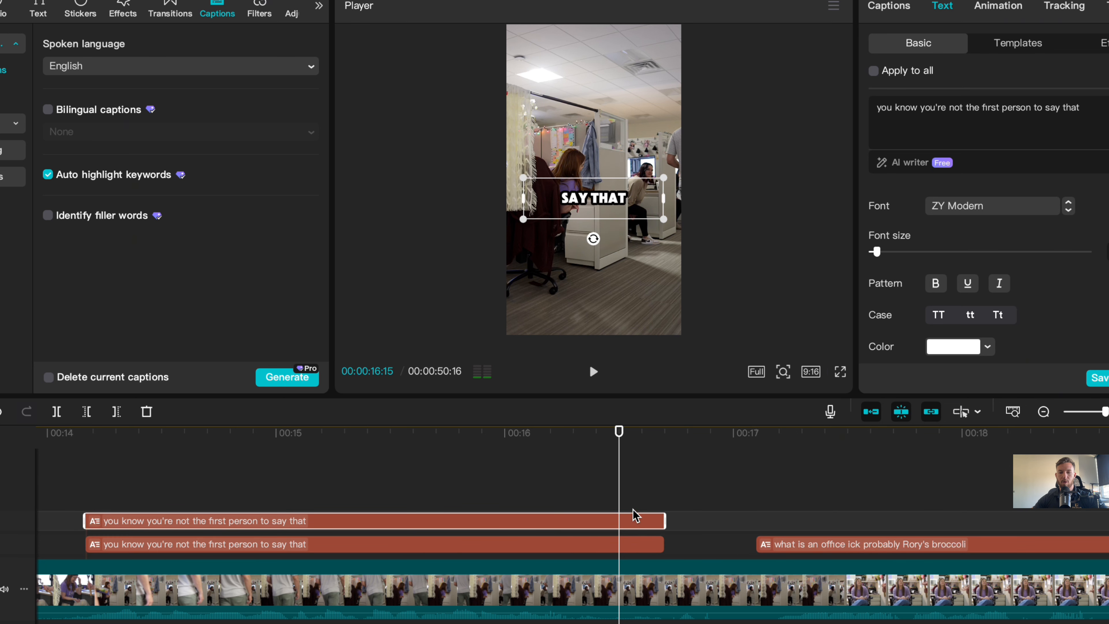
# - Try the duplicated caption as a shortened second caption lower in the frame, and delete the copy
pyautogui.moveTo(91, 520); pyautogui.dragTo(581, 528)
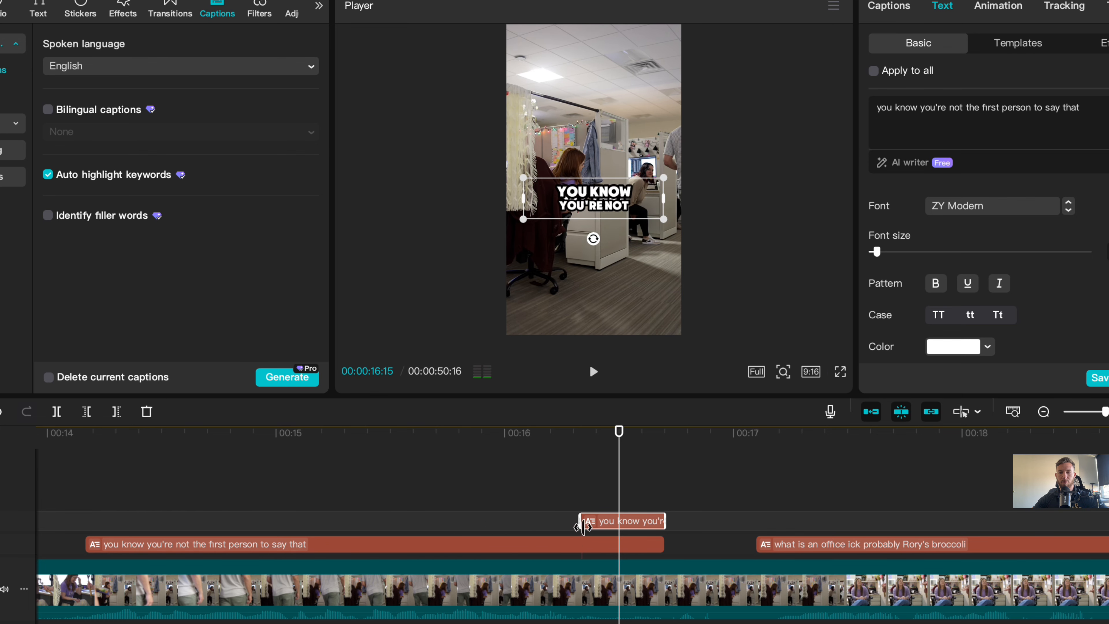
pyautogui.moveTo(613, 195); pyautogui.dragTo(619, 263)
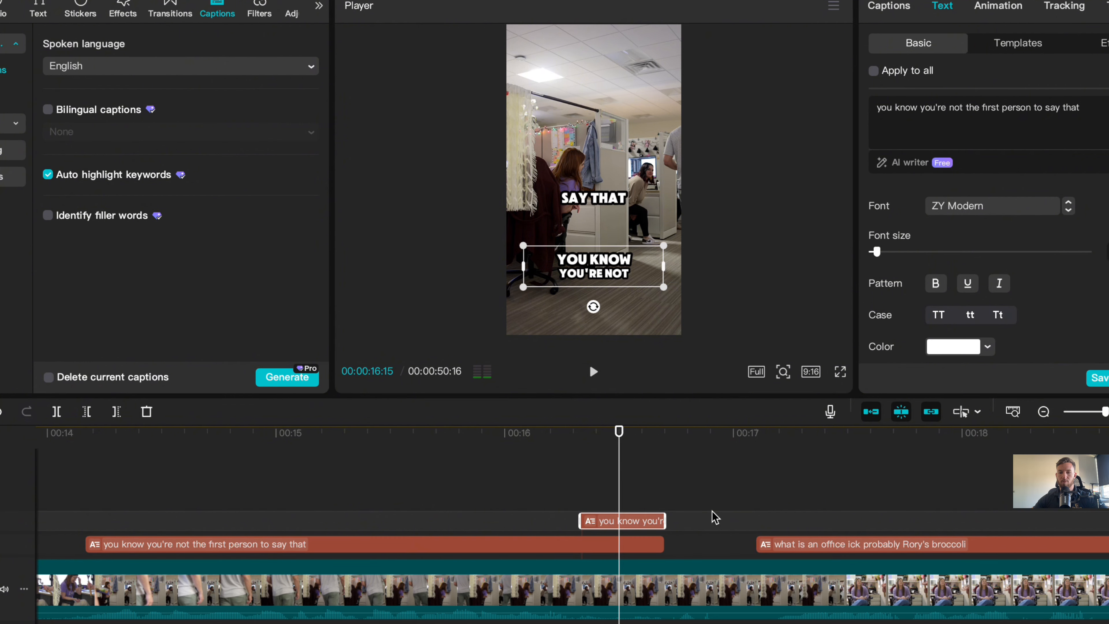
pyautogui.press('Delete')
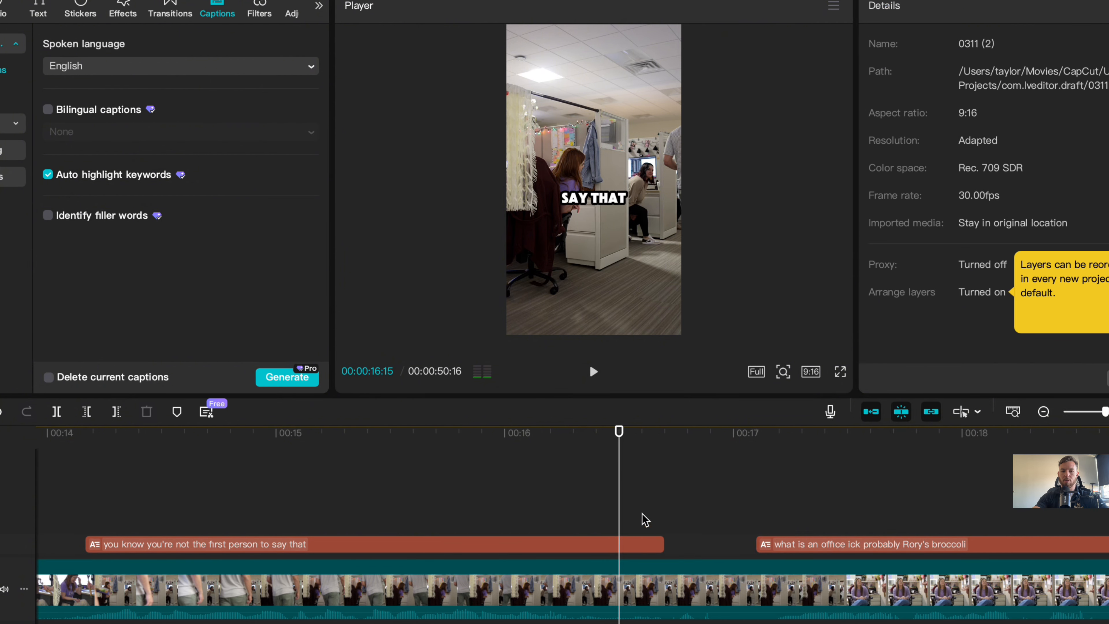
# - Play on with the timeline zoomed out and replay the seventh caption to check where its question and answer meet
pyautogui.press('space')
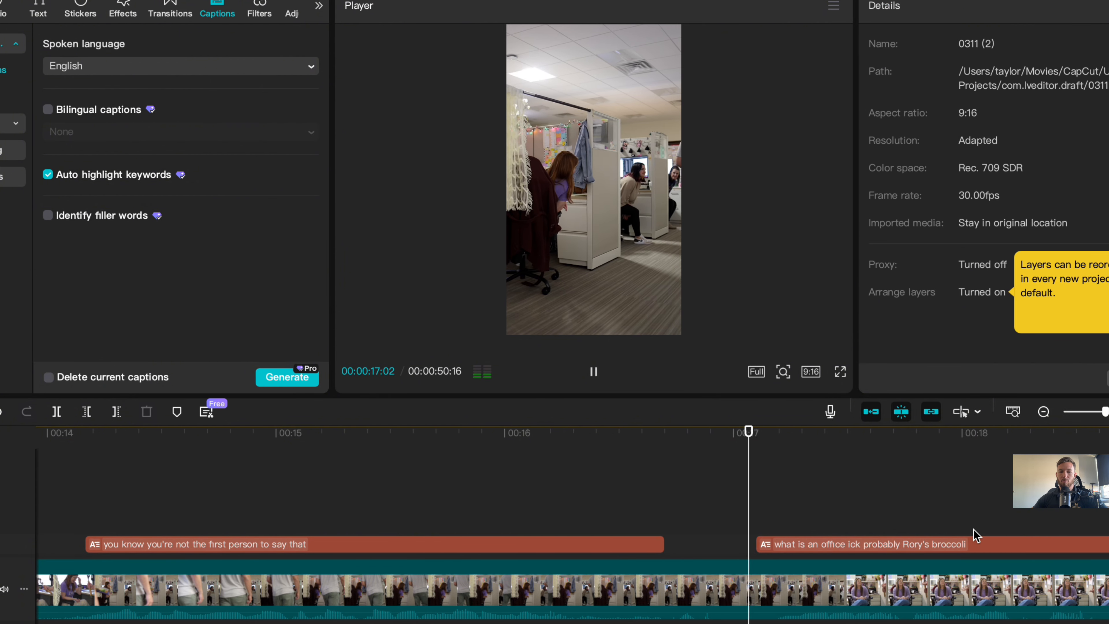
pyautogui.click(1044, 411)
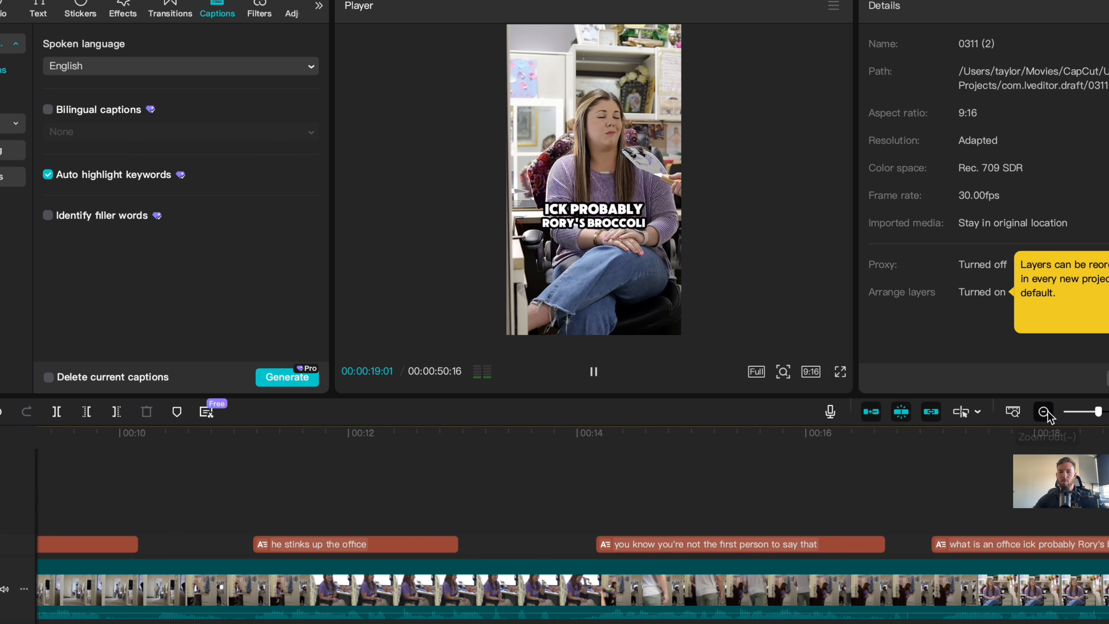
pyautogui.click(1044, 412)
pyautogui.click(1045, 412)
pyautogui.press('space')
pyautogui.click(208, 446)
pyautogui.press('space')
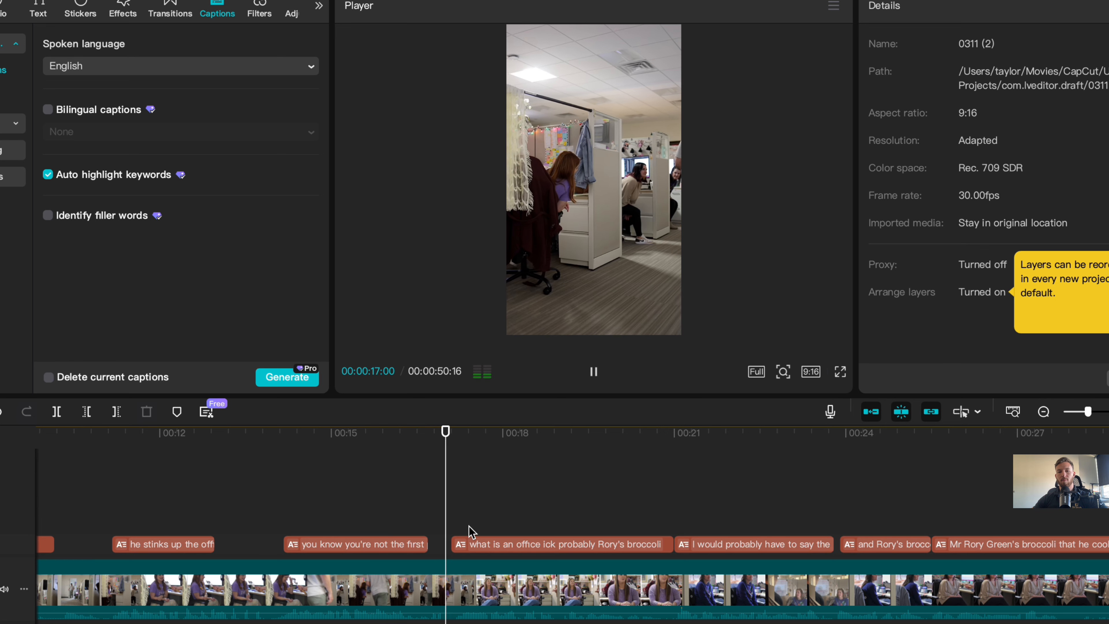
pyautogui.press('space')
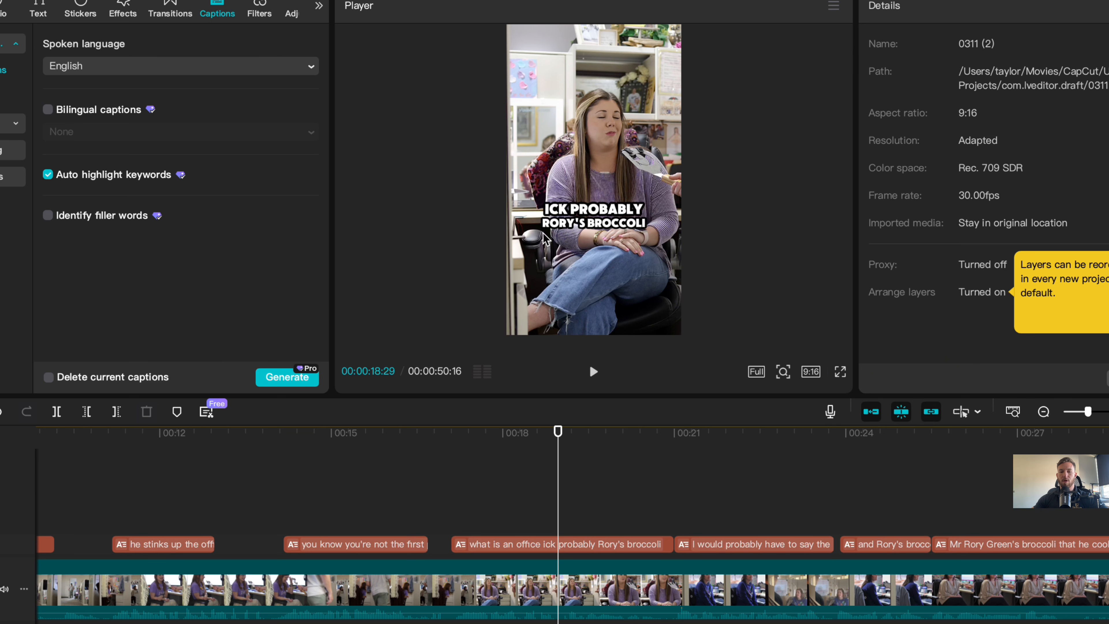
# - Split the seventh caption after "what is an office ick" so the answer becomes a separate caption
pyautogui.click(583, 545)
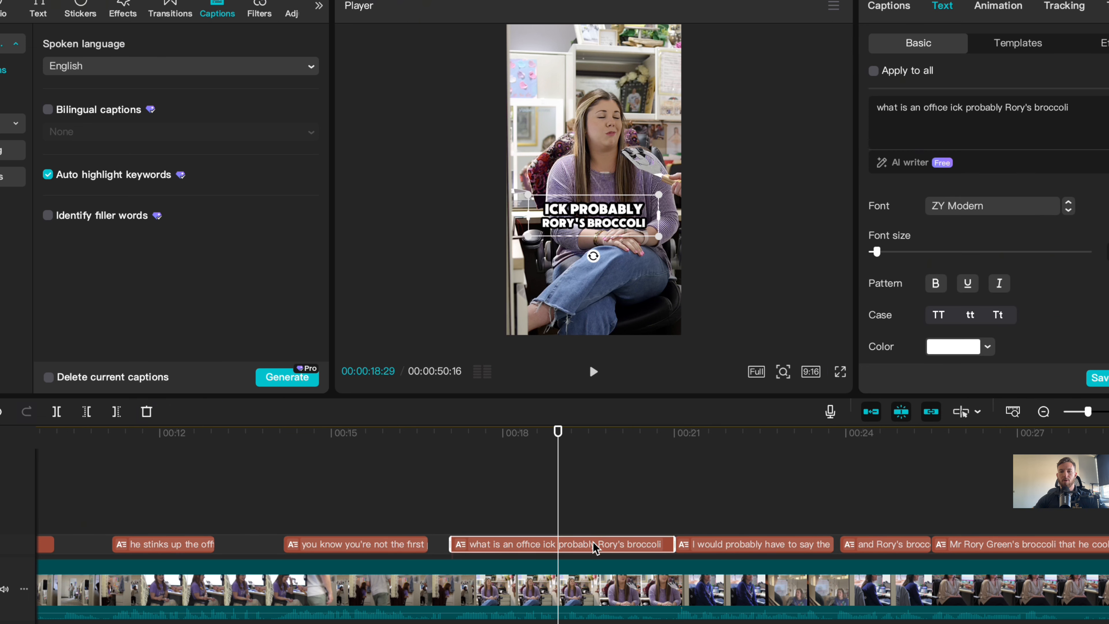
pyautogui.click(886, 9)
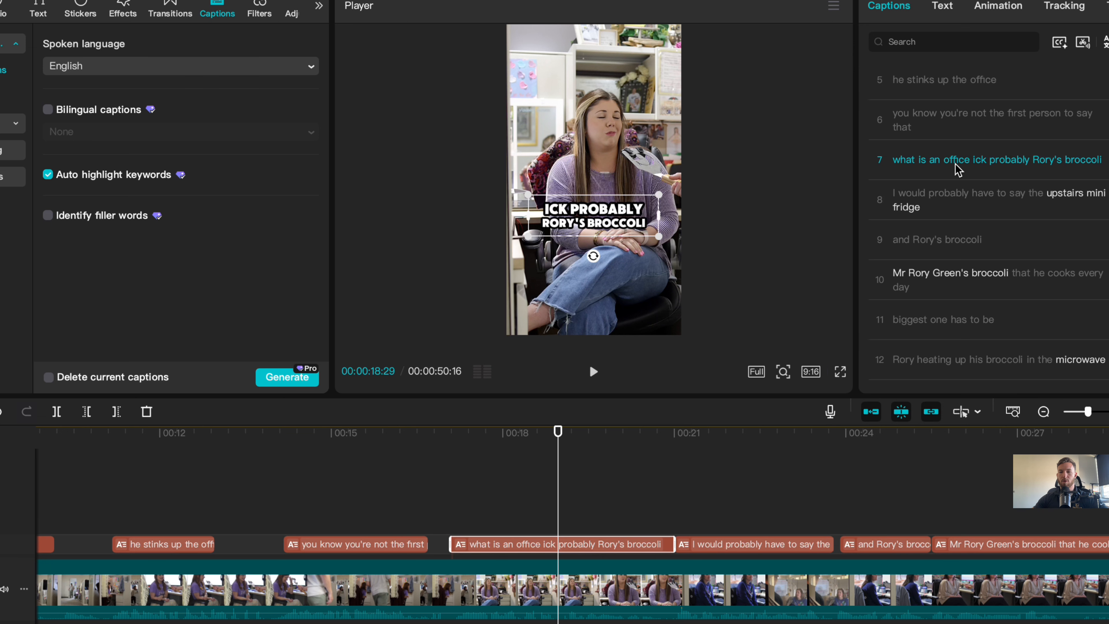
pyautogui.click(989, 168)
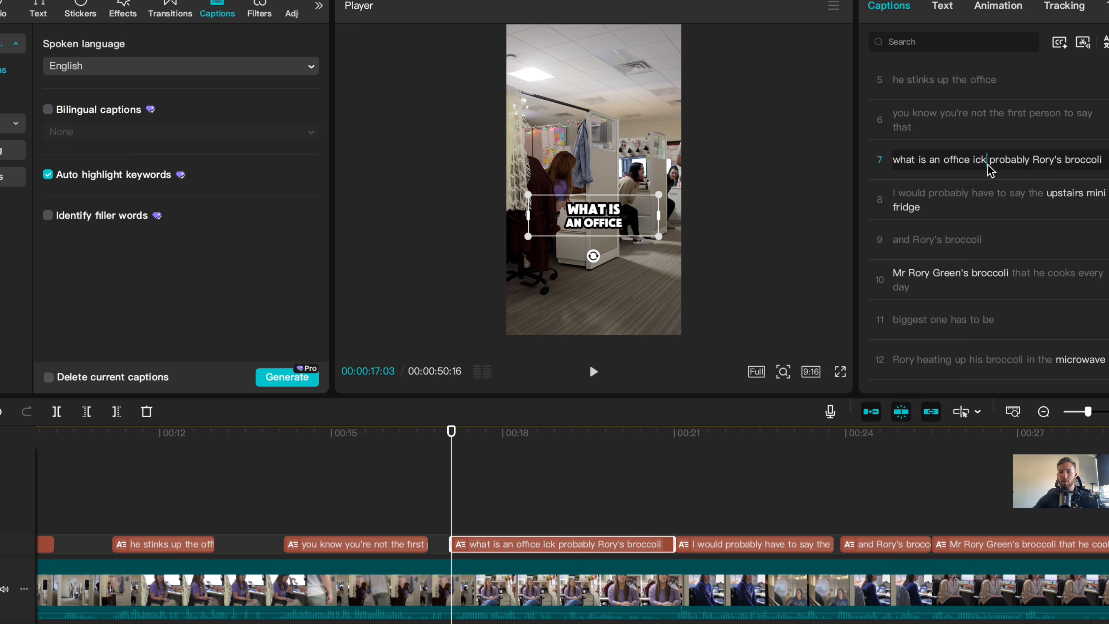
pyautogui.press('Return')
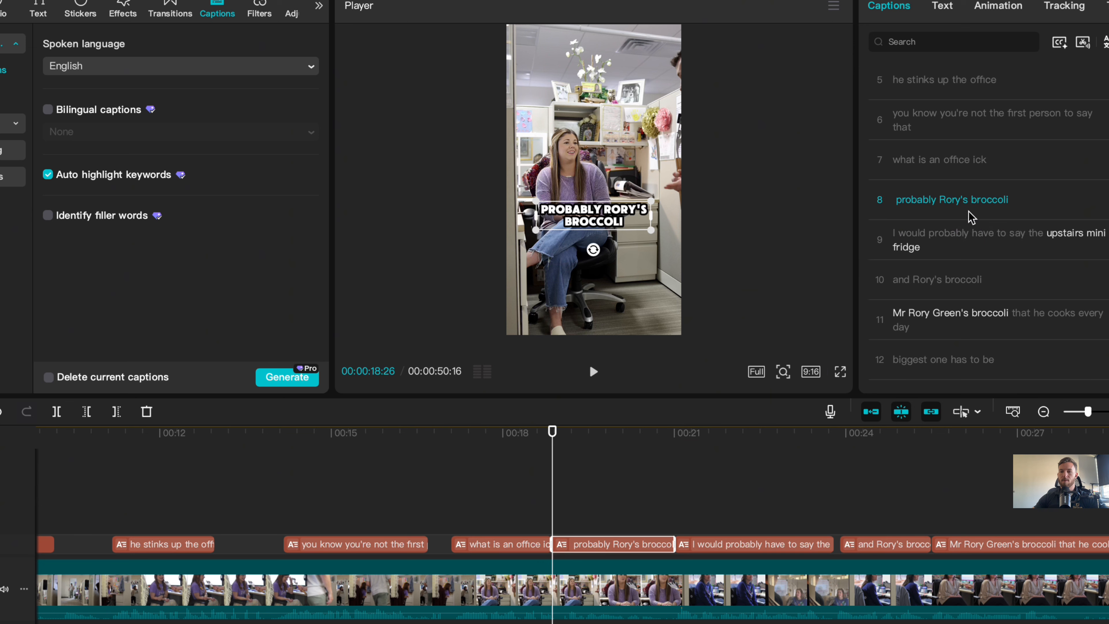
# - Add a question mark so the seventh caption reads "what is an office ick?" and play it back
pyautogui.click(995, 164)
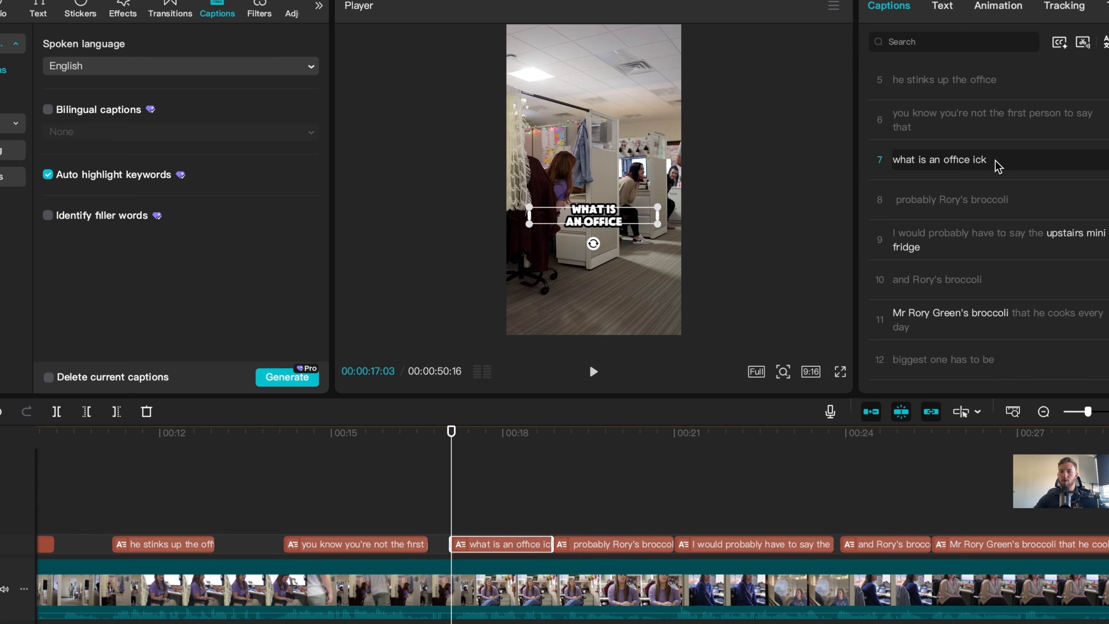
pyautogui.write('?')
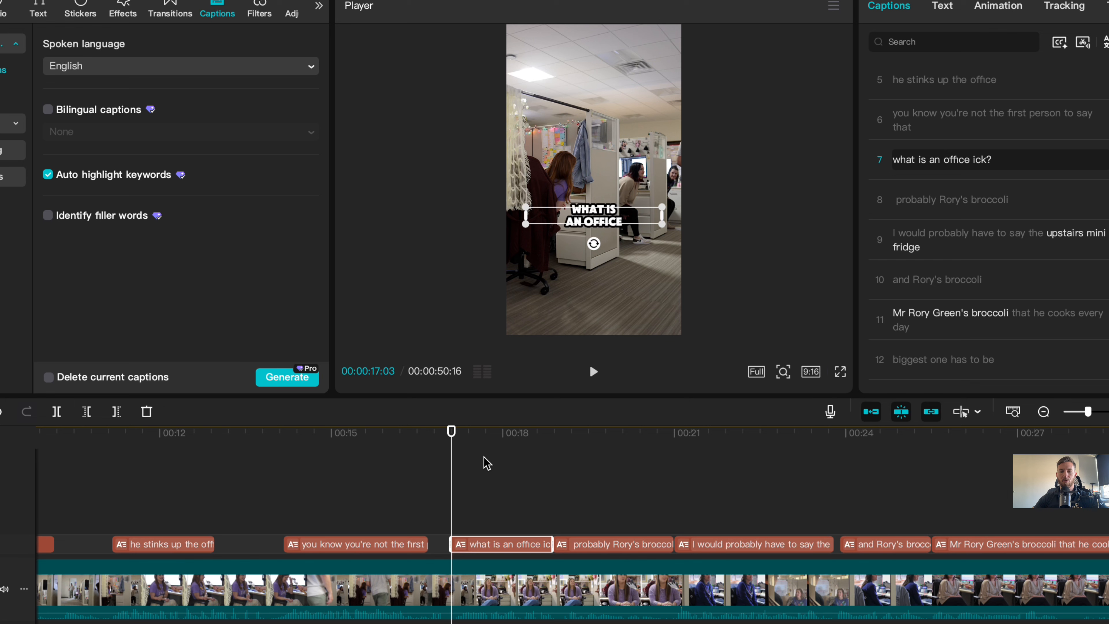
pyautogui.press('space')
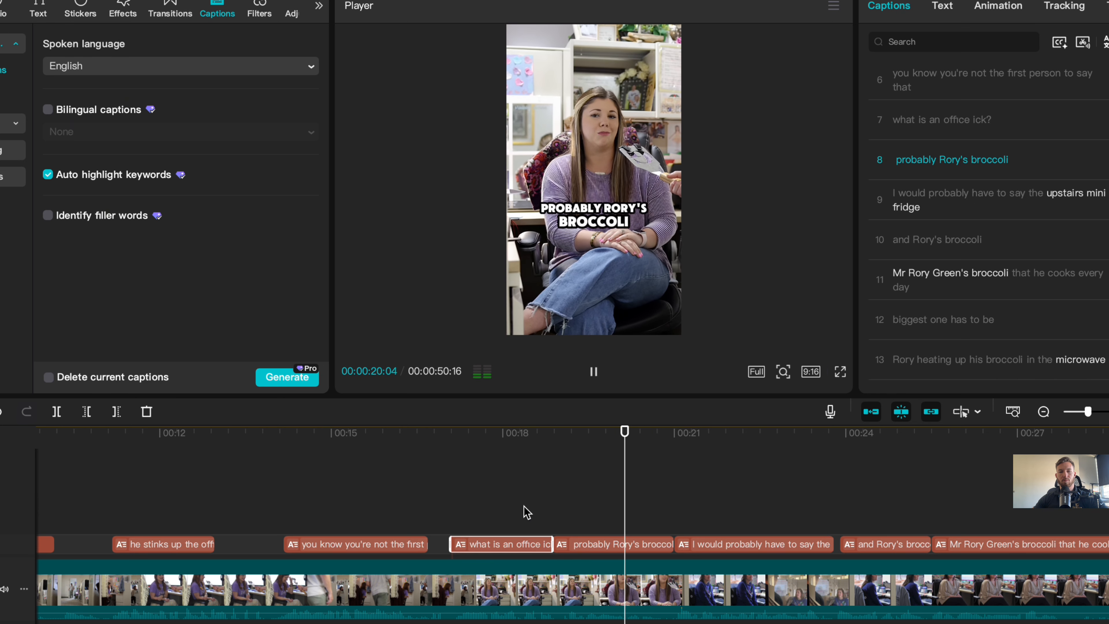
pyautogui.press('space')
pyautogui.click(467, 432)
pyautogui.press('space')
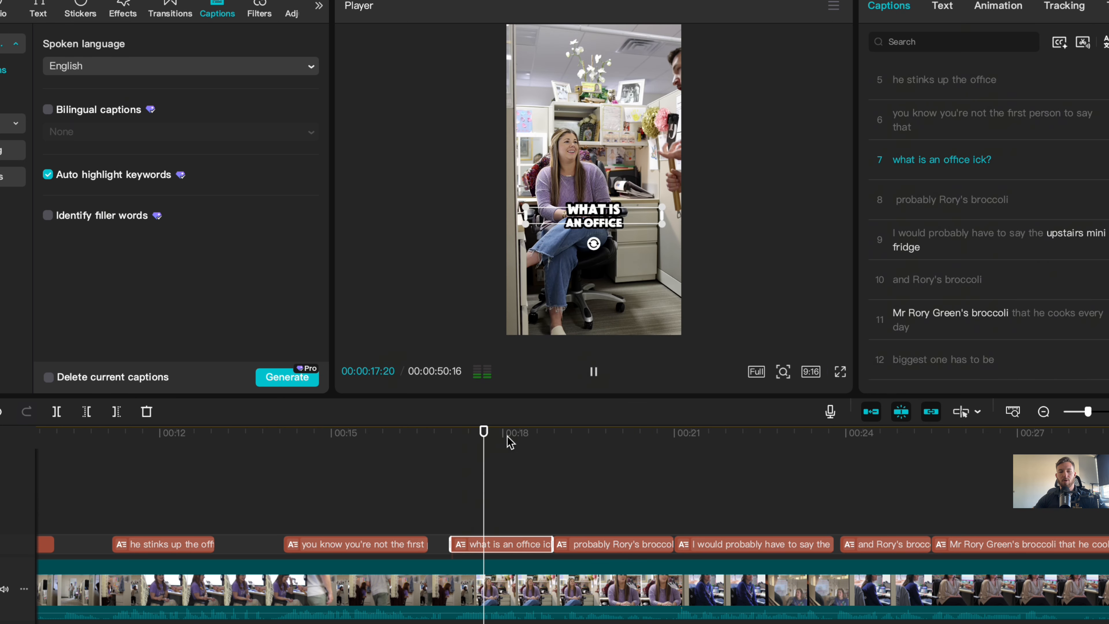
pyautogui.press('space')
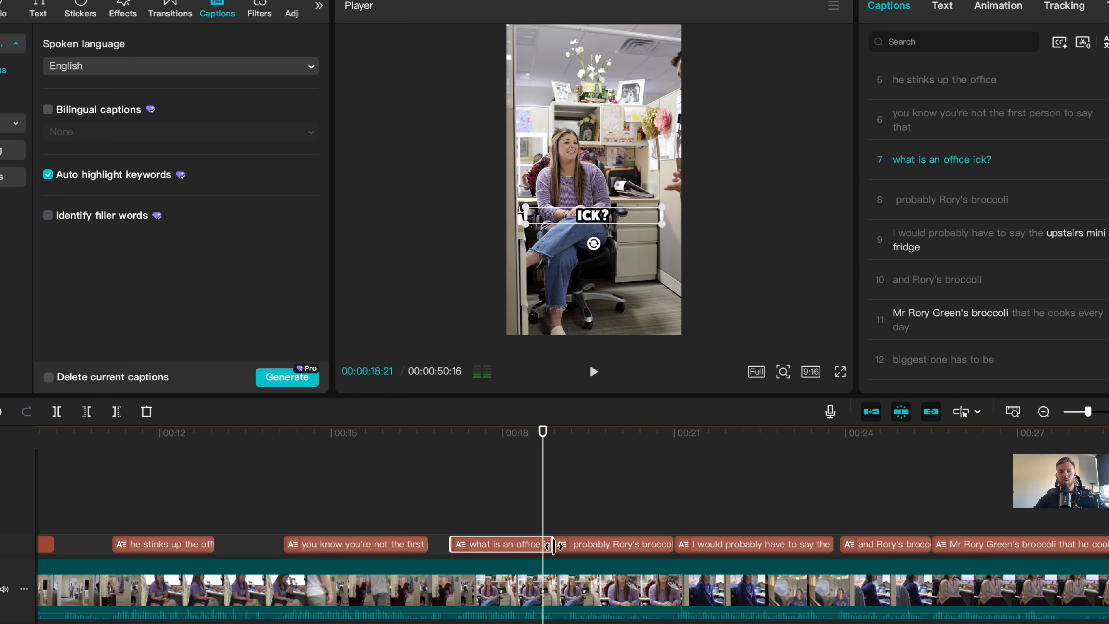
# - Play on from the start of the "what is an office ick?" caption, and replay the video's opening caption
pyautogui.moveTo(551, 545)
pyautogui.mouseDown()
pyautogui.moveTo(514, 546)
pyautogui.moveTo(551, 552)
pyautogui.mouseUp()
pyautogui.click(451, 444)
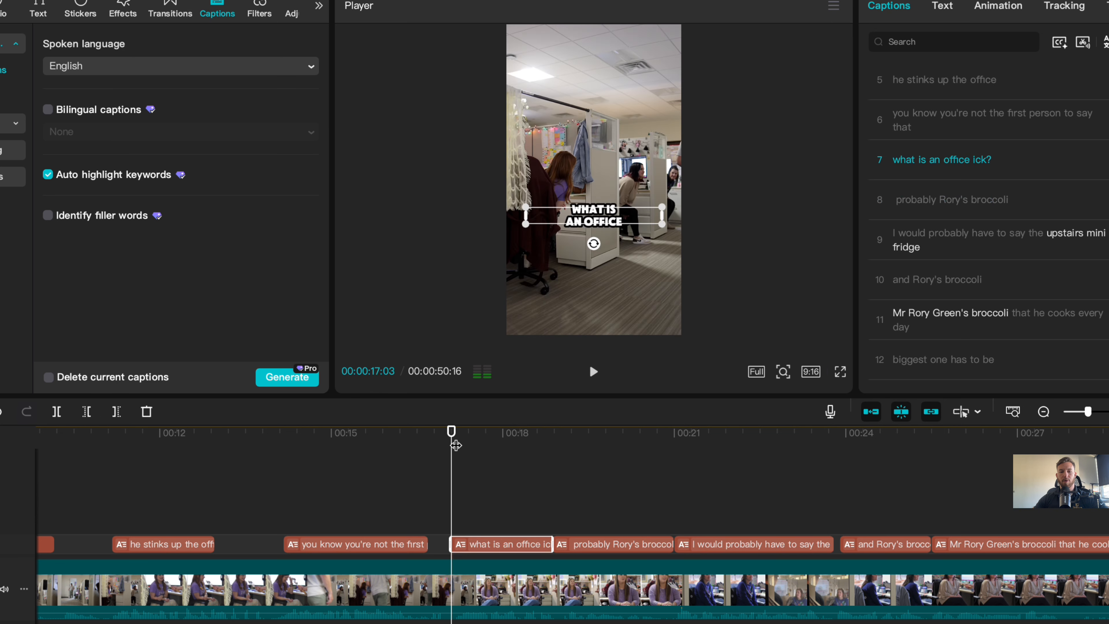
pyautogui.press('space')
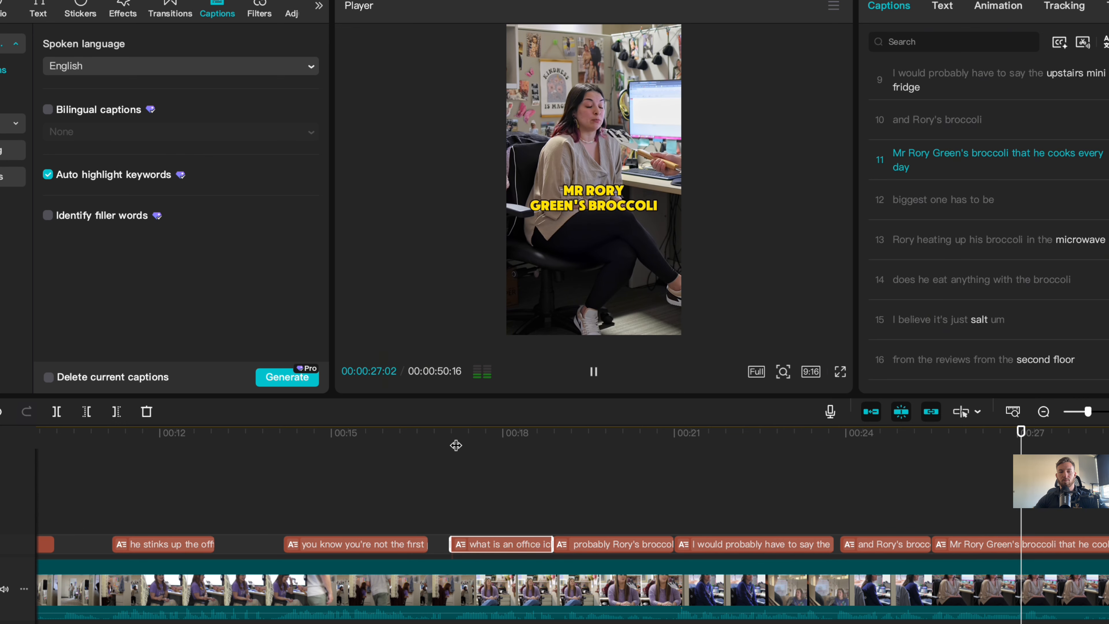
pyautogui.press('space')
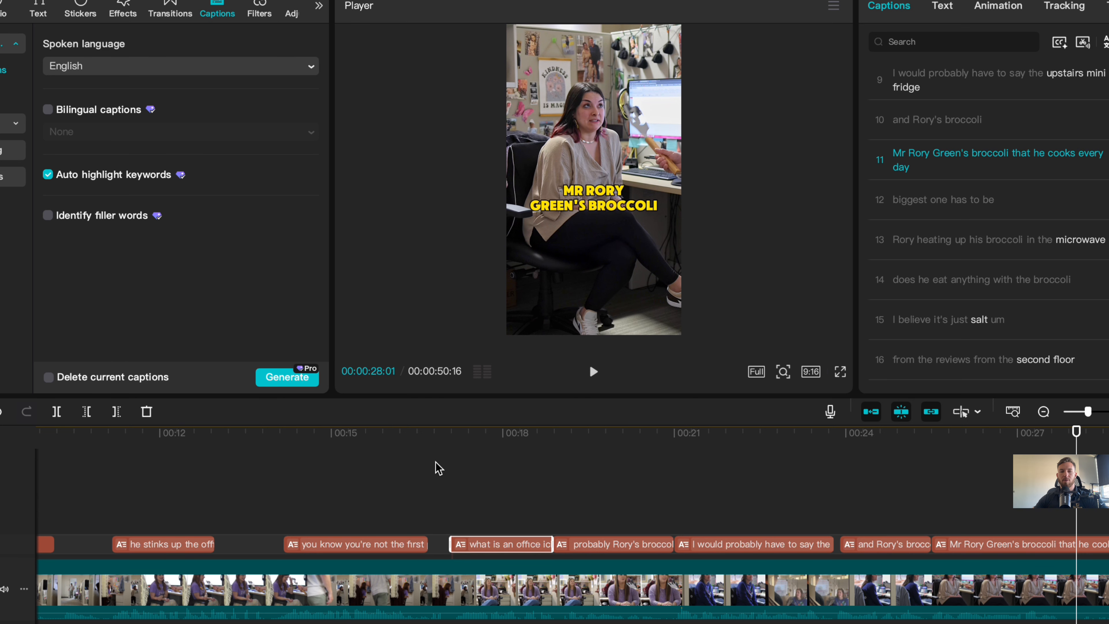
pyautogui.press('Home')
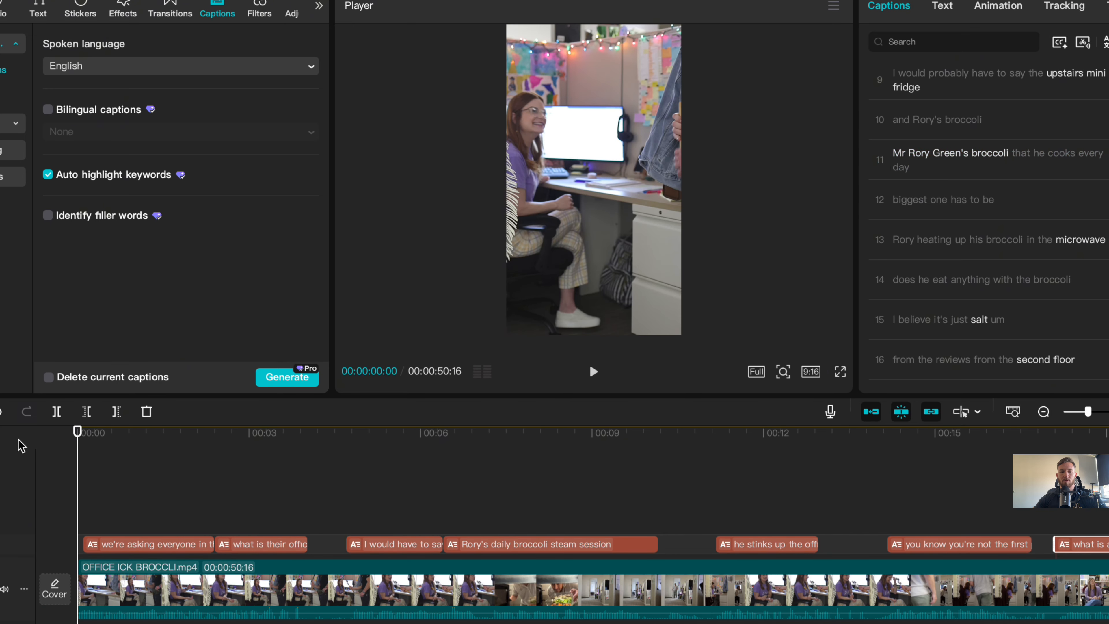
pyautogui.press('space')
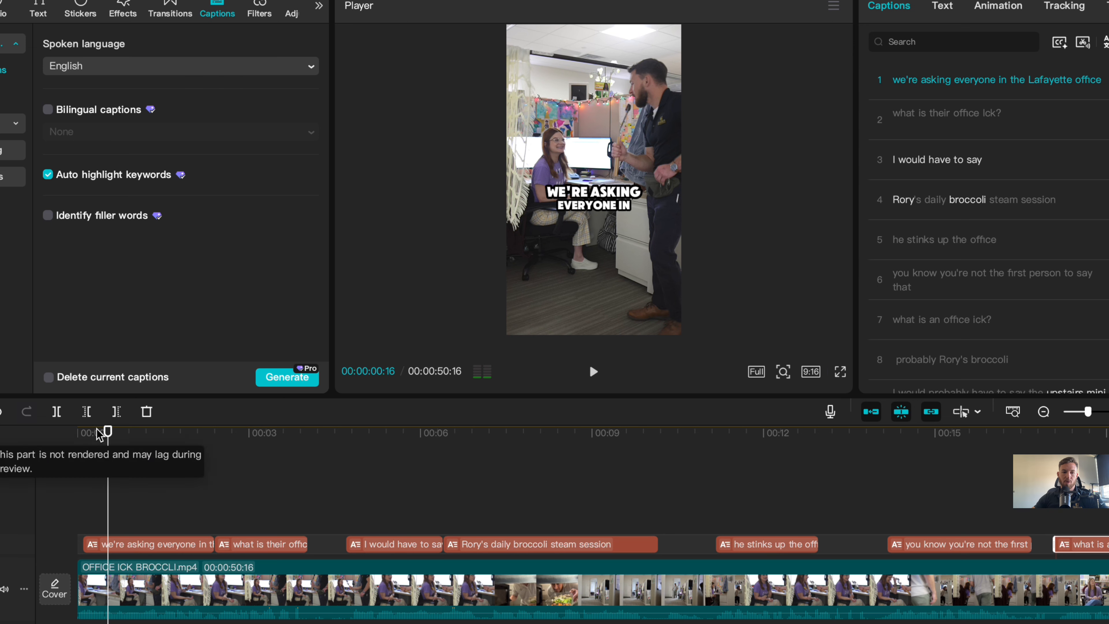
pyautogui.click(84, 433)
pyautogui.press('space')
# - Apply the starred Pop Up entrance animation to the first caption and preview it from near the start
pyautogui.click(153, 543)
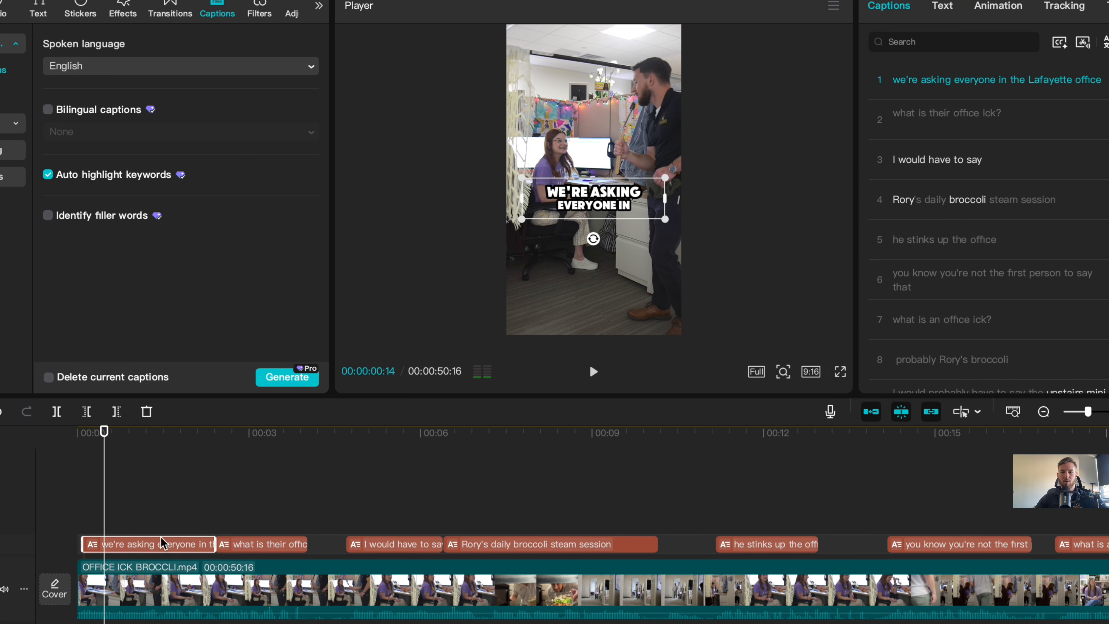
pyautogui.click(1002, 6)
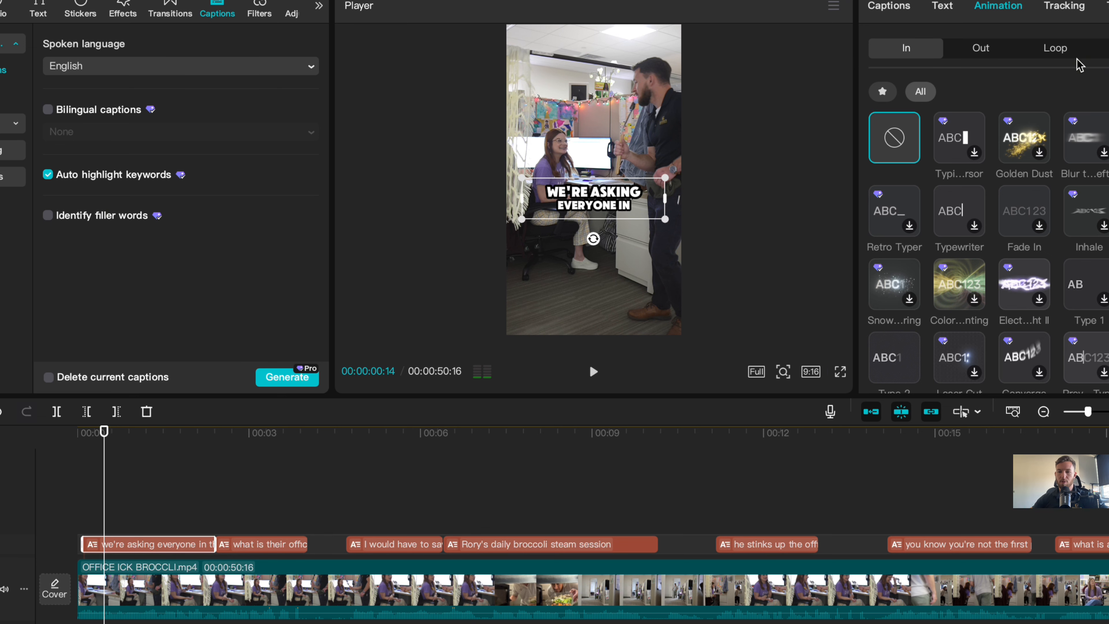
pyautogui.scroll(-1, 1048, 120)
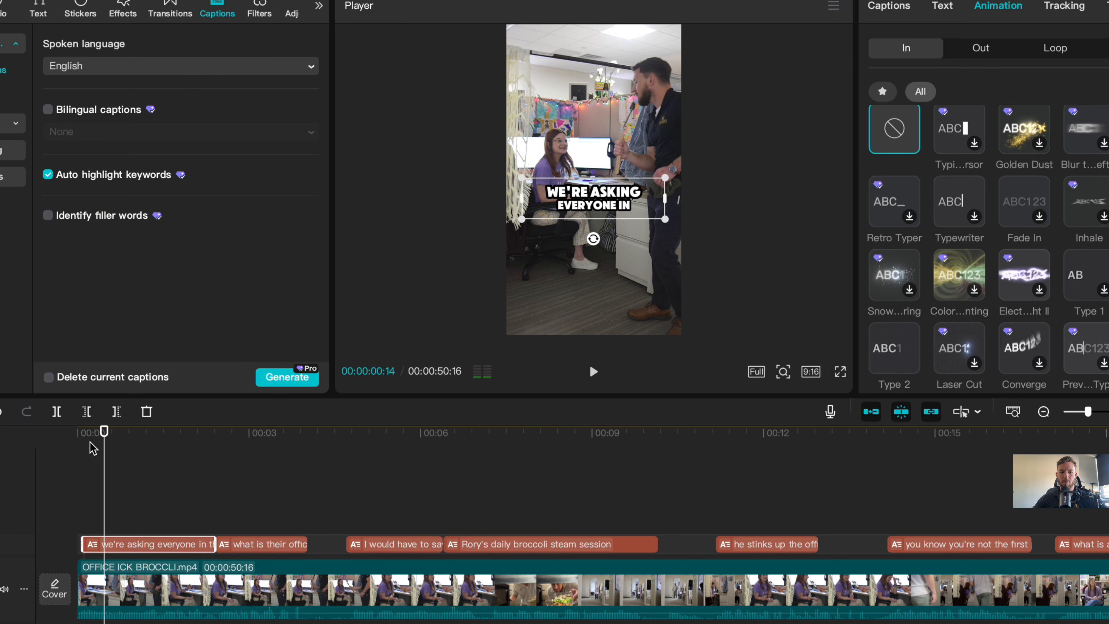
pyautogui.moveTo(89, 442); pyautogui.dragTo(60, 429)
pyautogui.press('space')
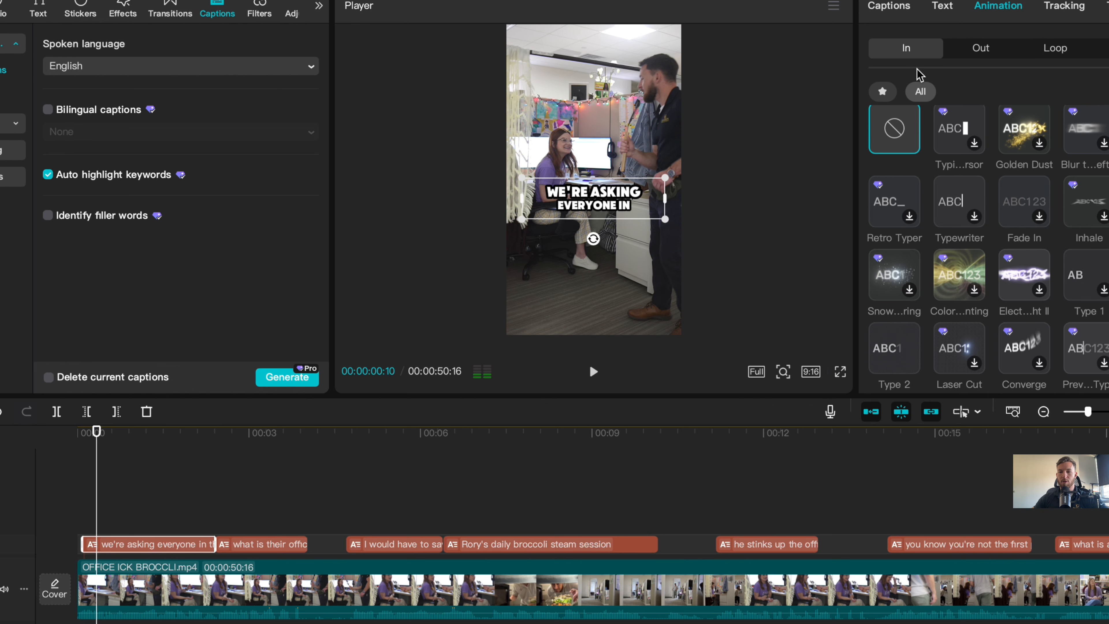
pyautogui.scroll(-5, 1022, 184)
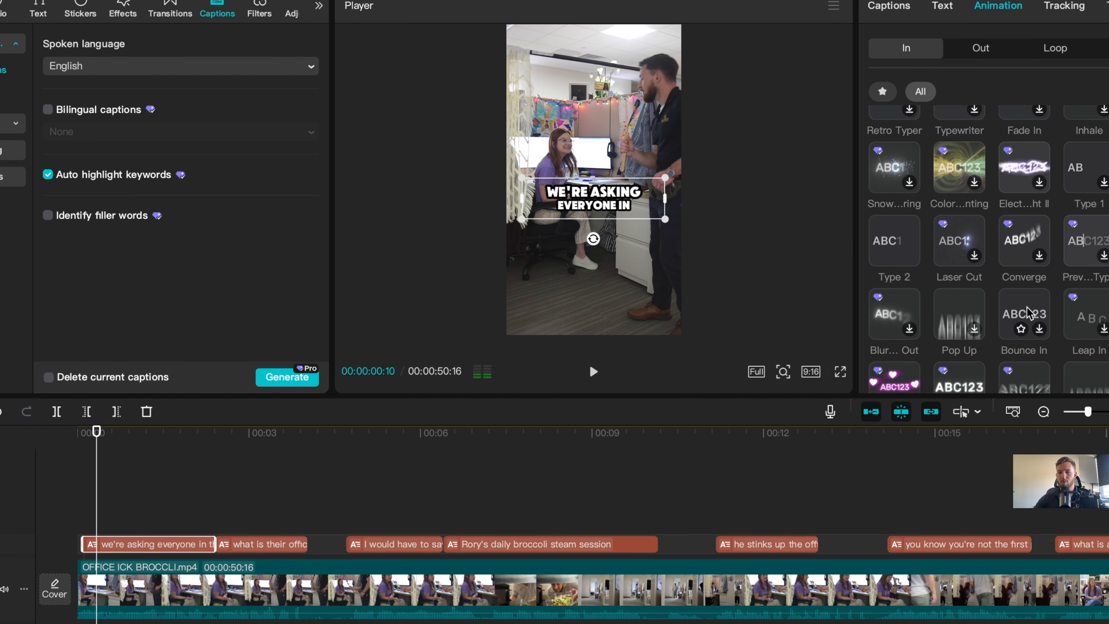
pyautogui.scroll(-2, 1029, 308)
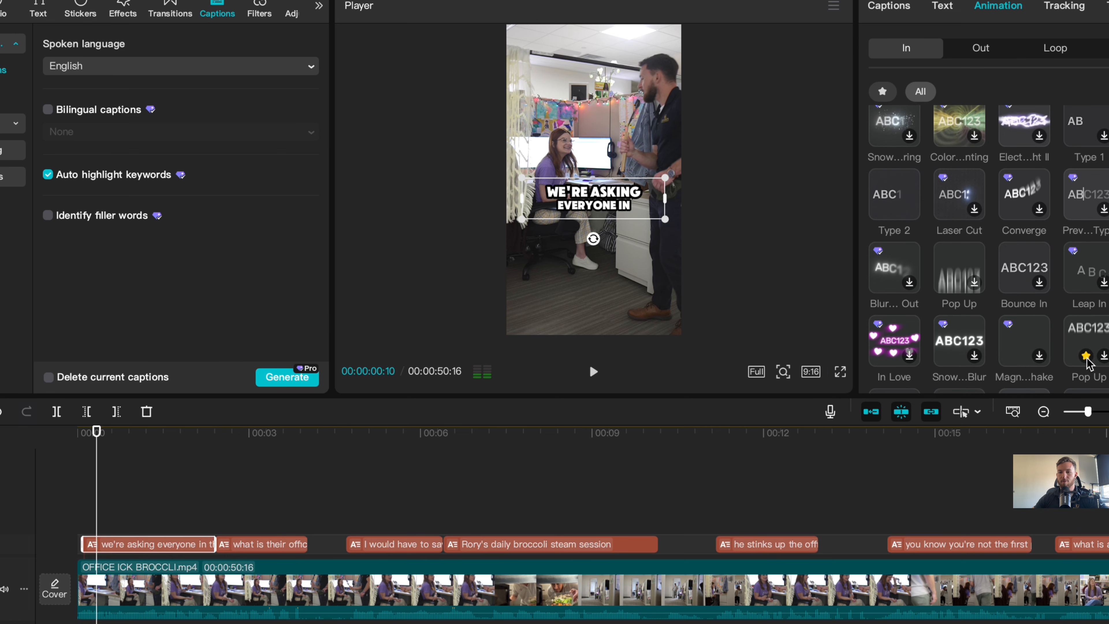
pyautogui.click(1087, 343)
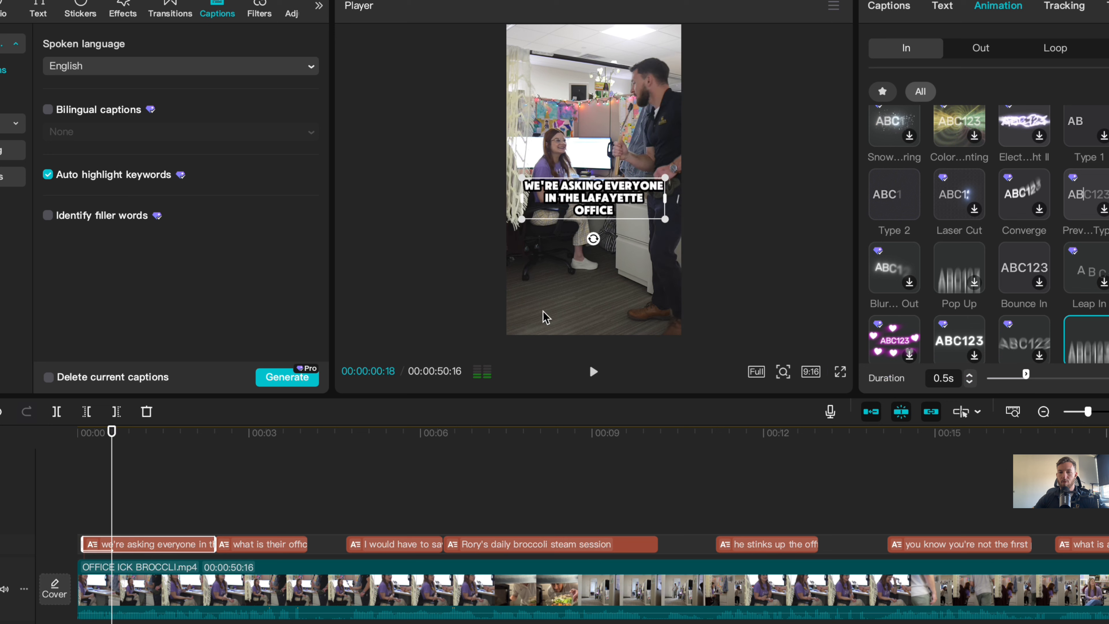
pyautogui.click(103, 438)
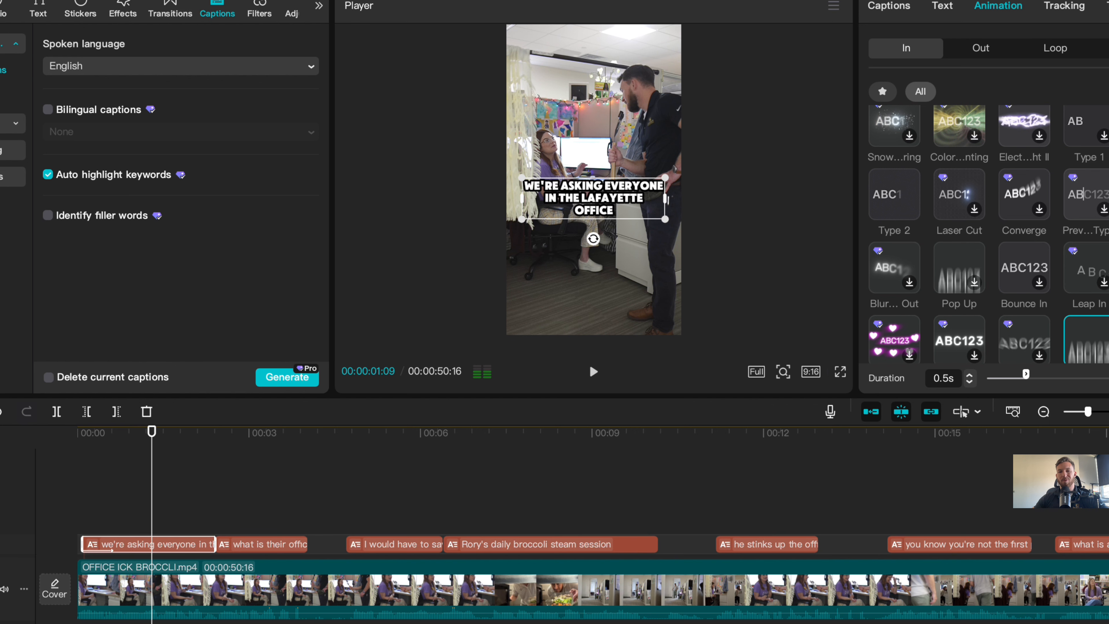
# - Split the first caption after "we're asking everyone" and replay the opening to check the animated caption
pyautogui.click(891, 6)
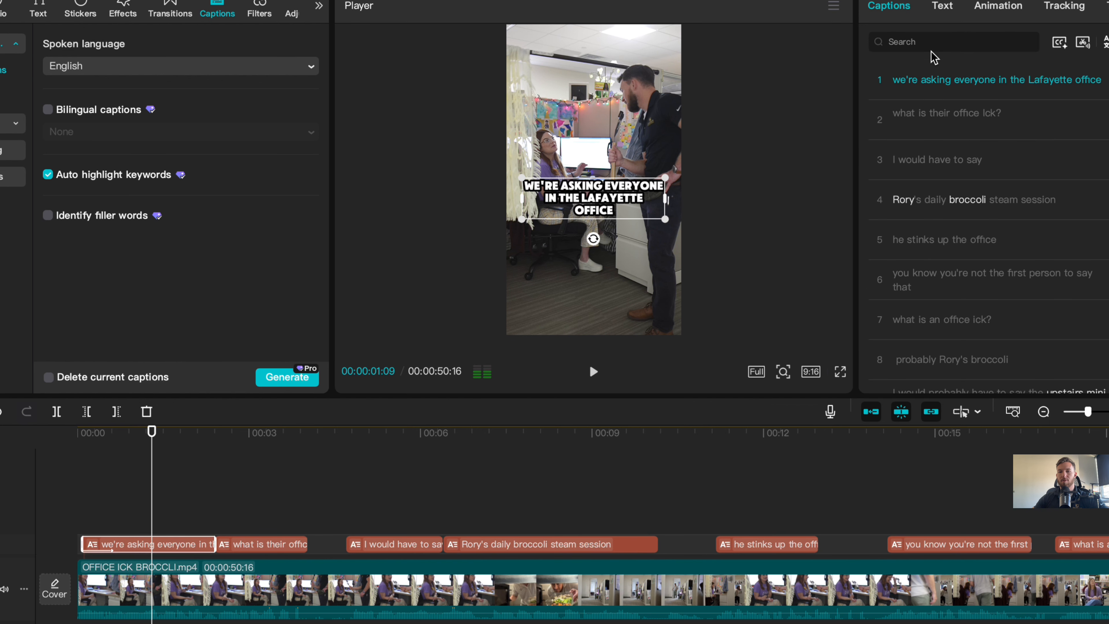
pyautogui.click(996, 86)
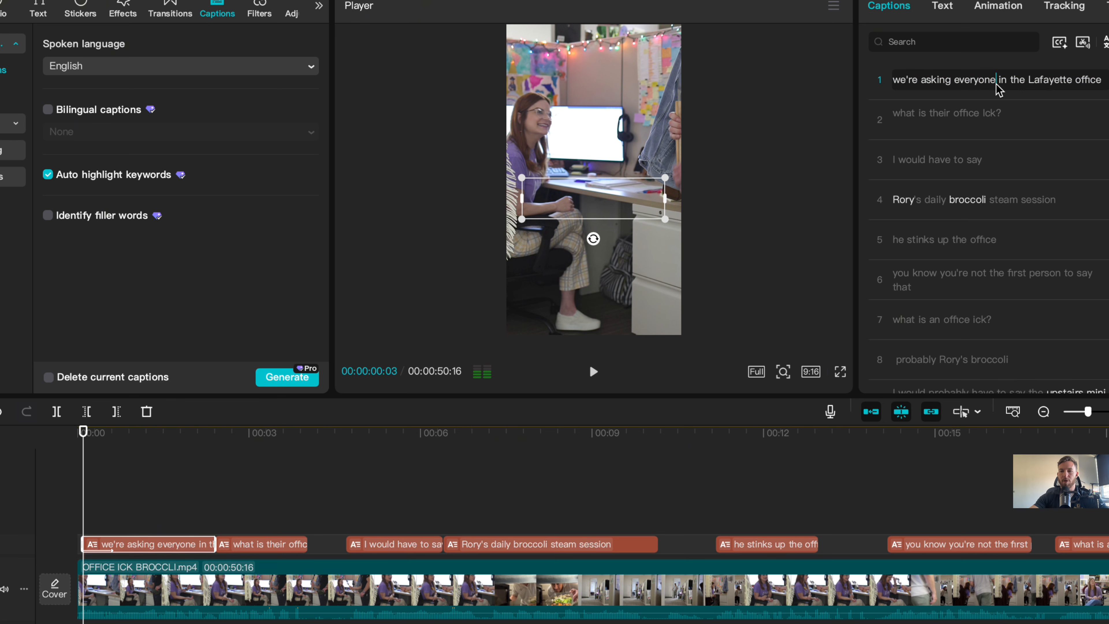
pyautogui.press('Return')
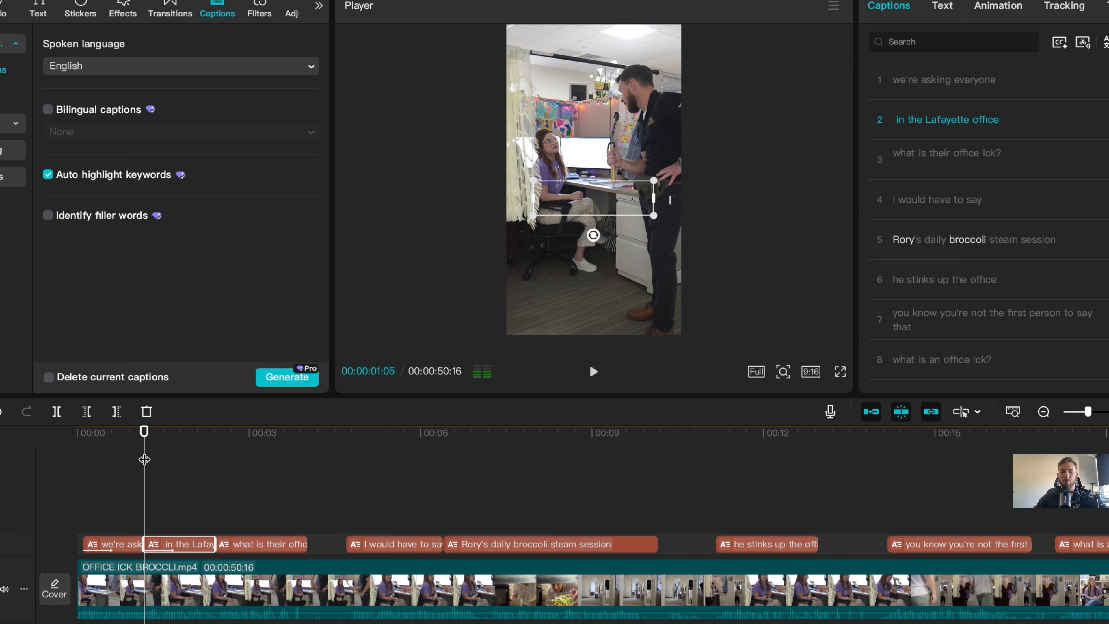
pyautogui.moveTo(123, 430); pyautogui.dragTo(57, 436)
pyautogui.press('space')
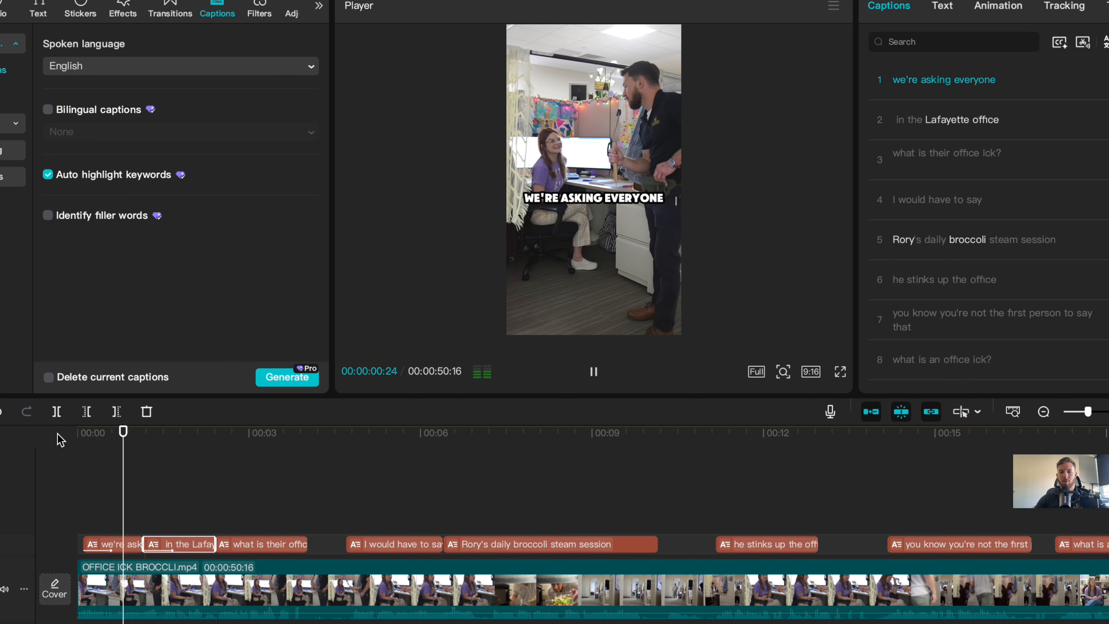
pyautogui.press('space')
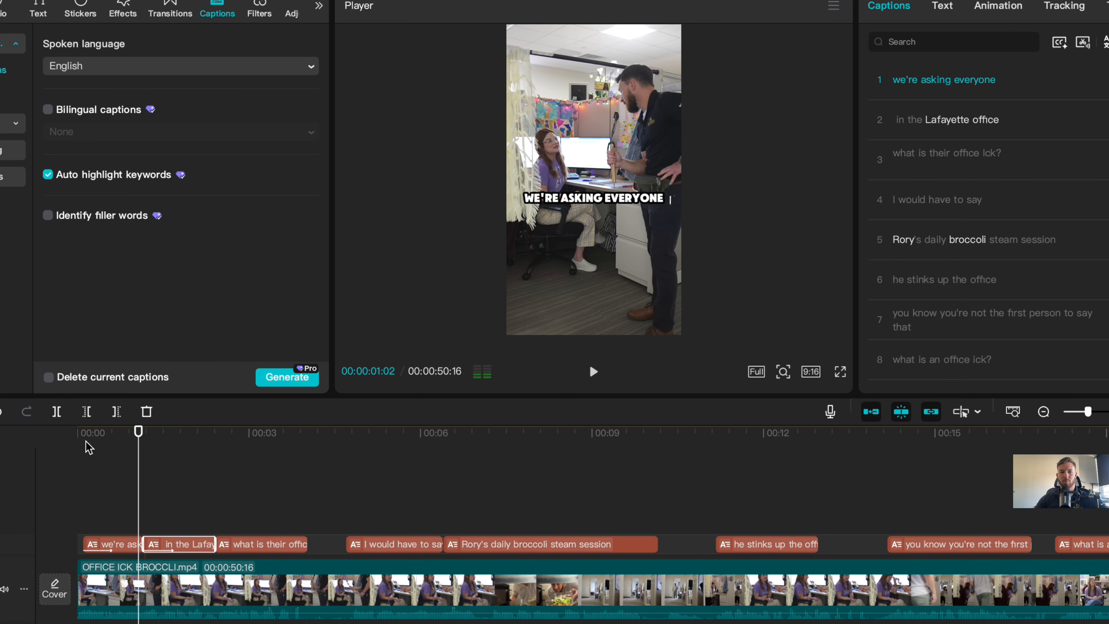
pyautogui.moveTo(122, 446); pyautogui.dragTo(24, 436)
pyautogui.press('space')
pyautogui.press('space')
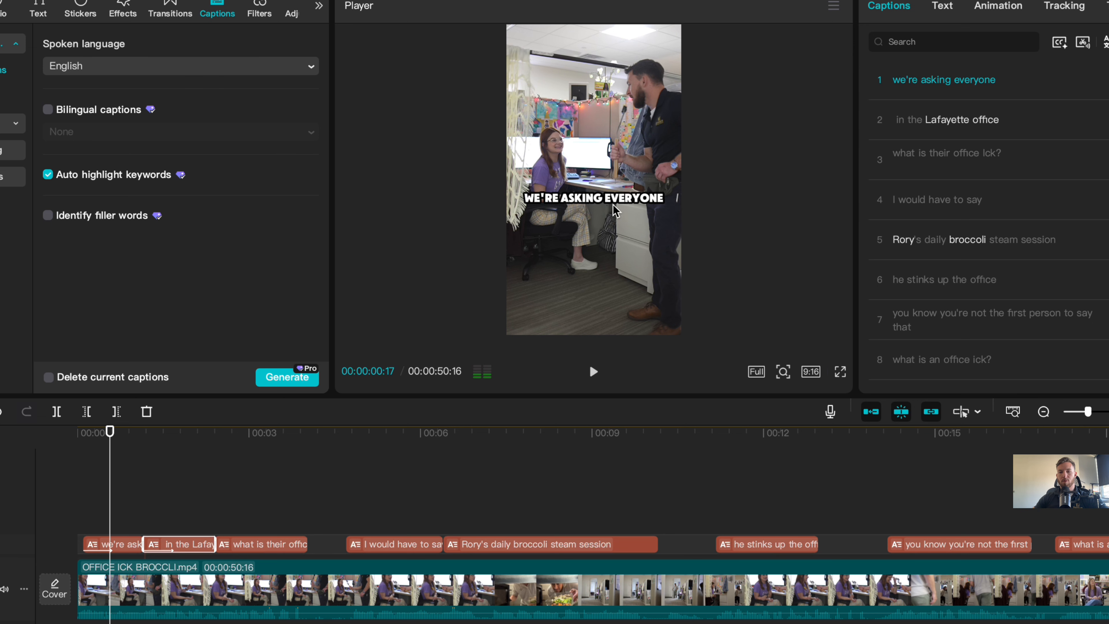
# - Break the first caption into two lines after "we're asking", comparing it with the one-line version through undo and redo
pyautogui.click(117, 547)
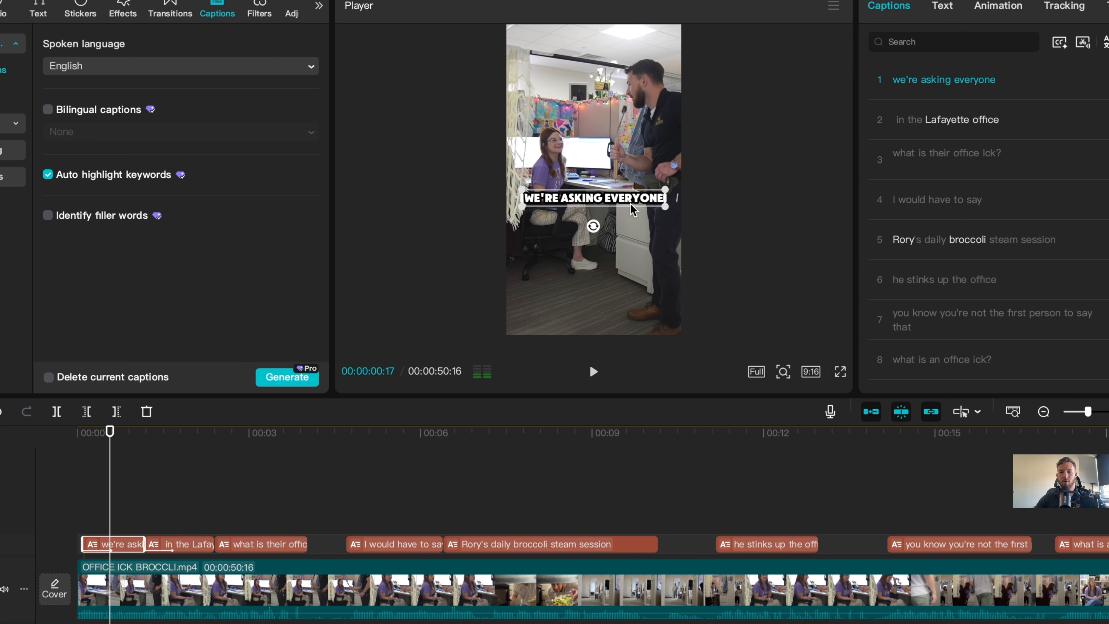
pyautogui.click(952, 83)
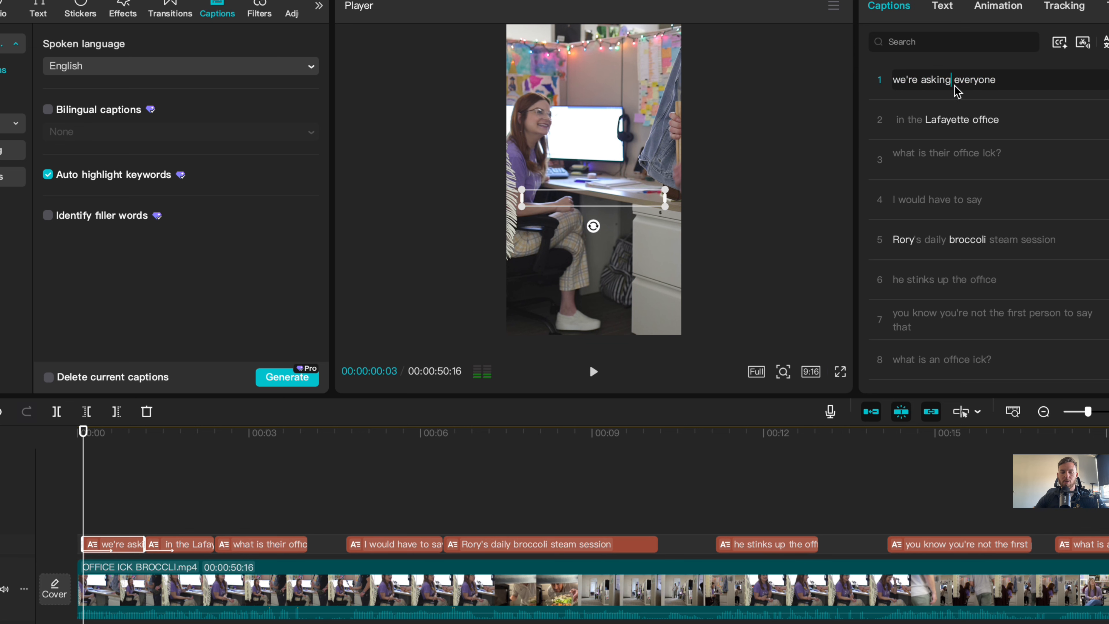
pyautogui.press('Return')
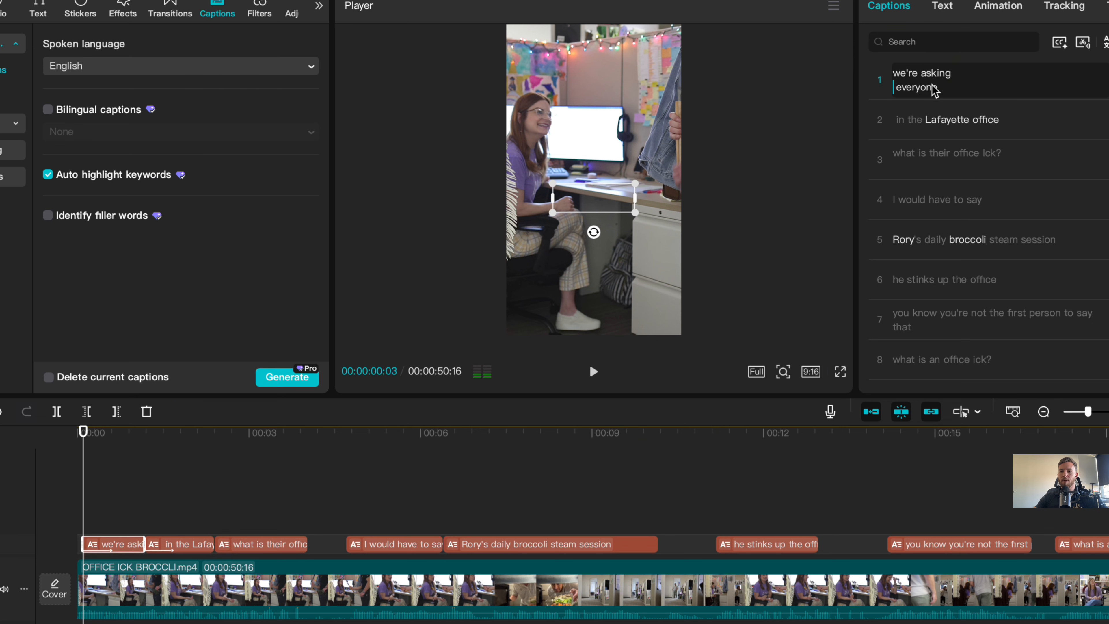
pyautogui.click(99, 435)
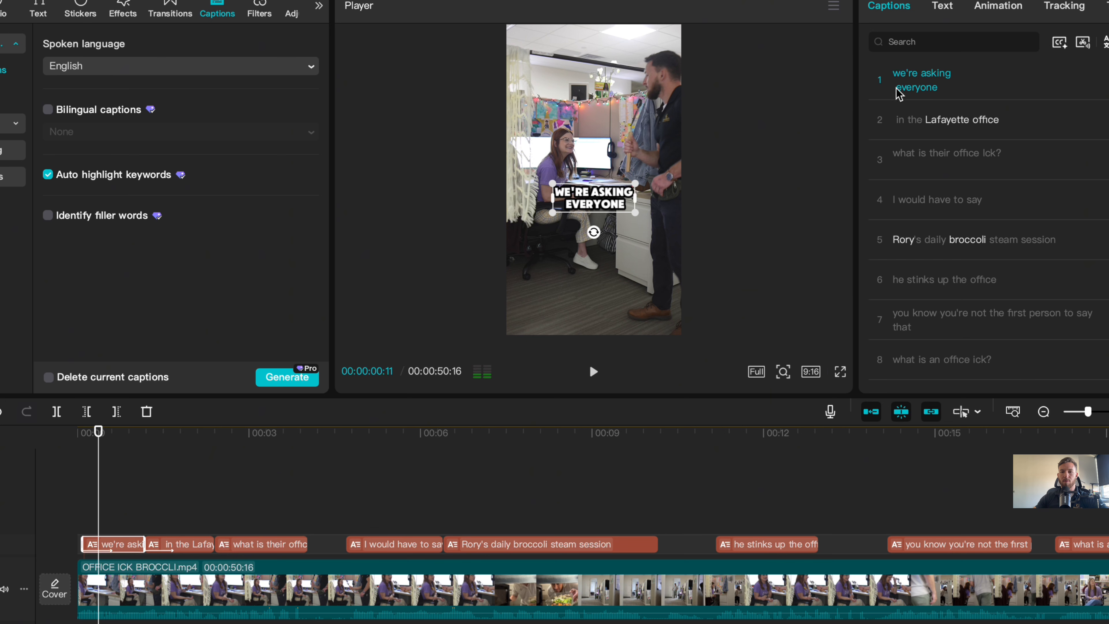
pyautogui.press('super+z')
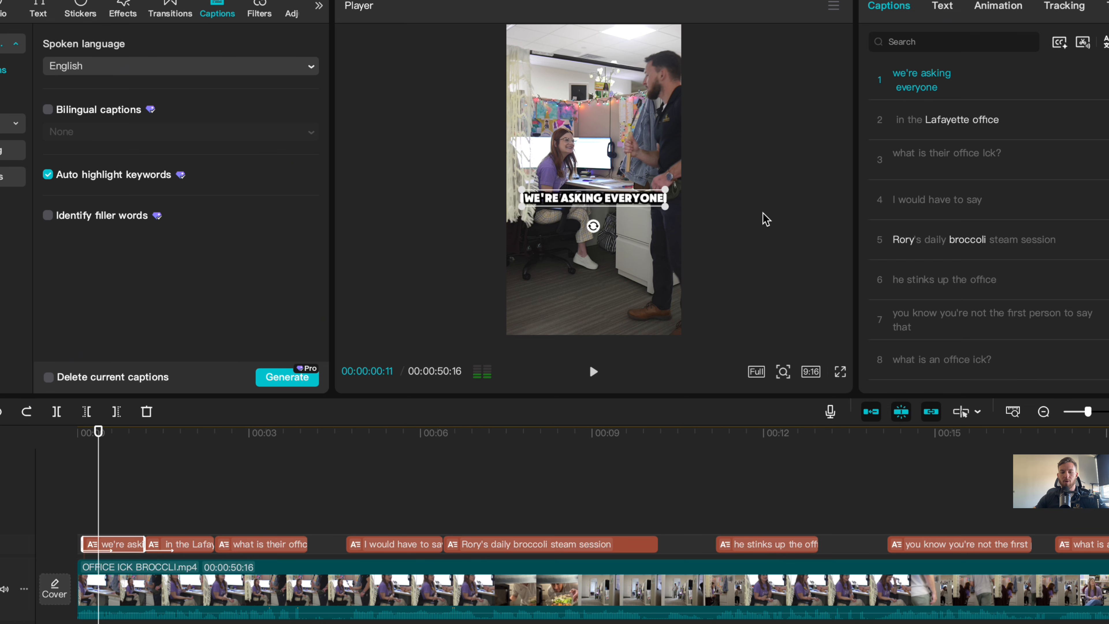
pyautogui.press('super+shift+z')
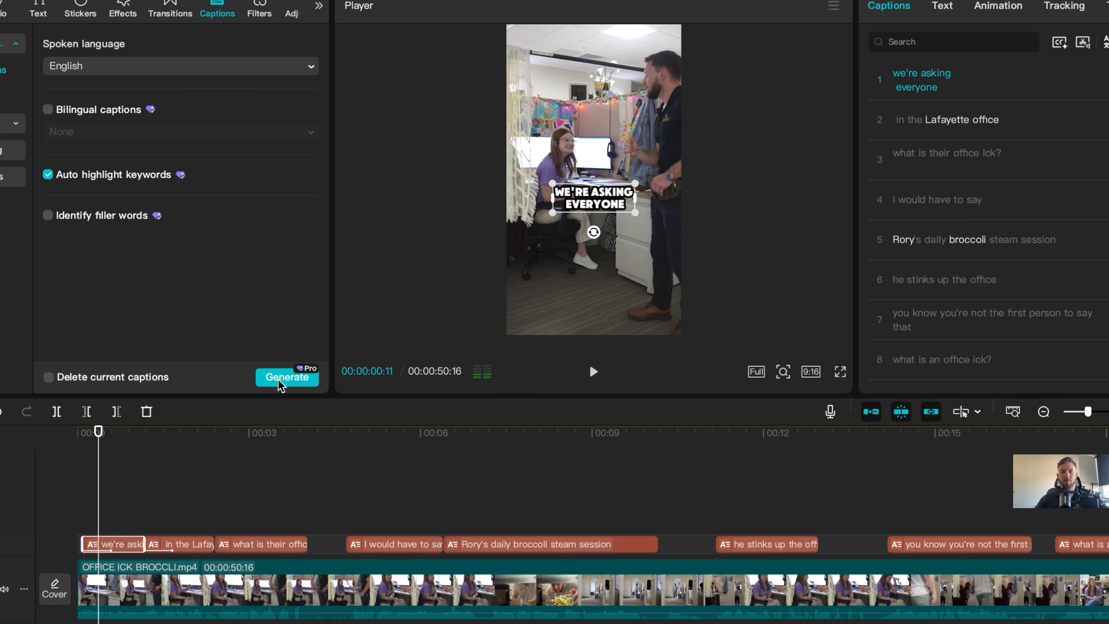
# - Replay the opening to check the two-line caption, and return to the start of the timeline
pyautogui.moveTo(98, 436); pyautogui.dragTo(77, 435)
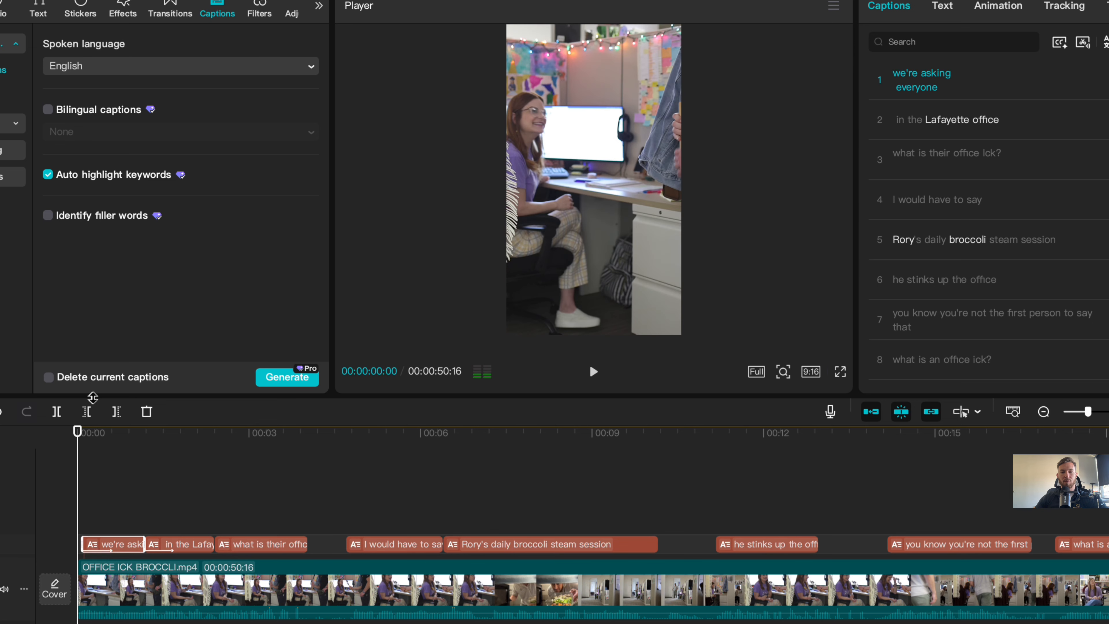
pyautogui.press('space')
pyautogui.press('space')
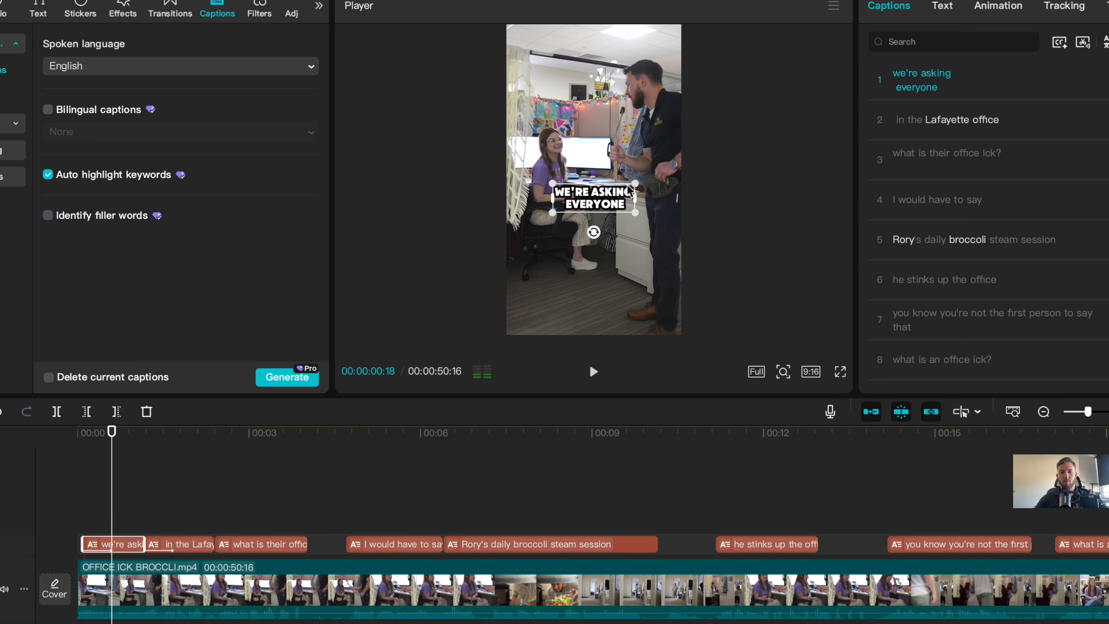
pyautogui.moveTo(111, 444); pyautogui.dragTo(14, 437)
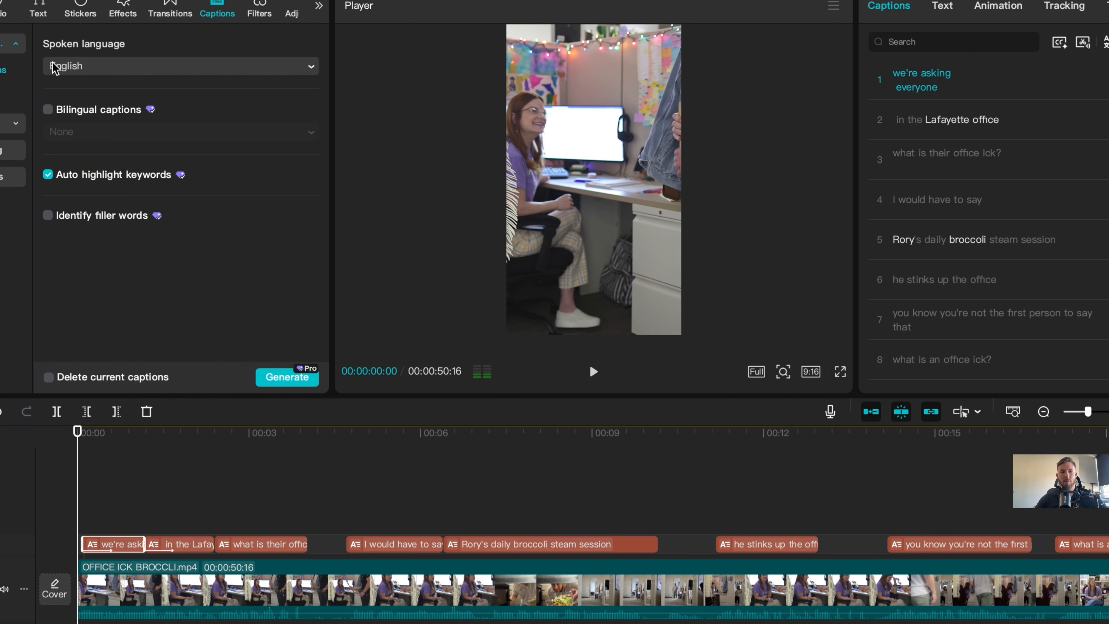
# - Open the starred sound effects in the audio library and preview "Pop sounds, jumps, etc. (effects)"
pyautogui.click(3, 8)
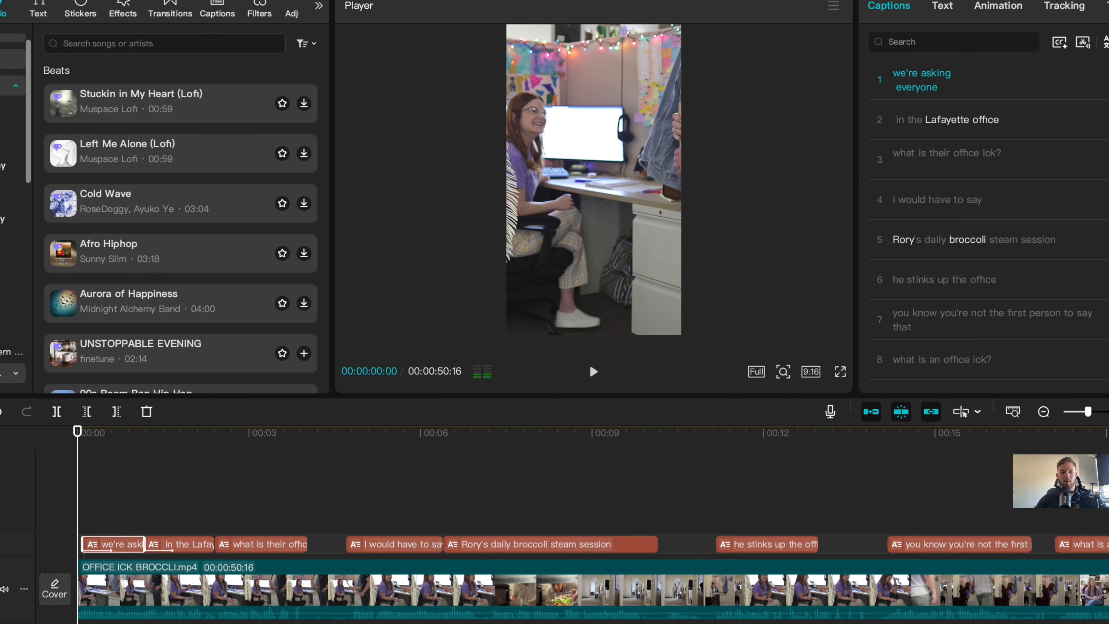
pyautogui.click(4, 372)
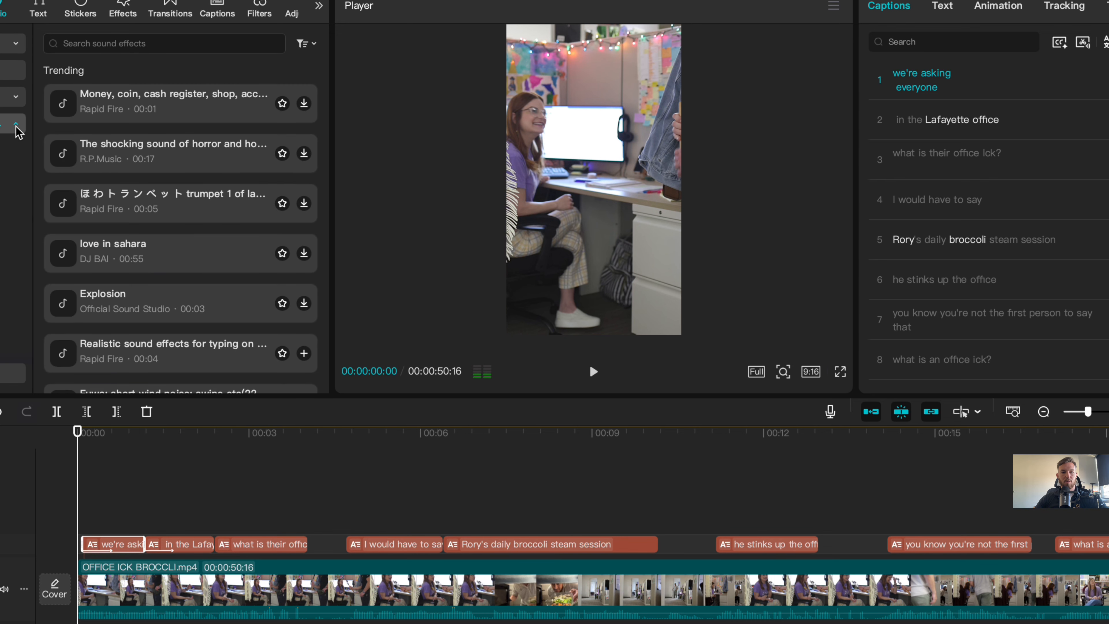
pyautogui.scroll(-2, 21, 131)
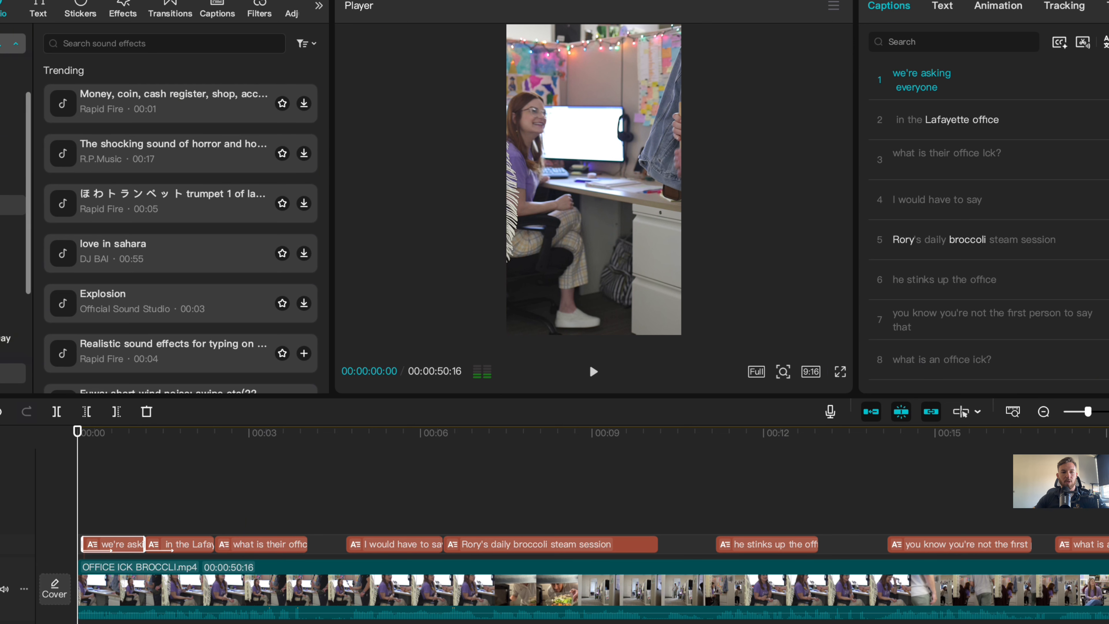
pyautogui.scroll(3, 13, 203)
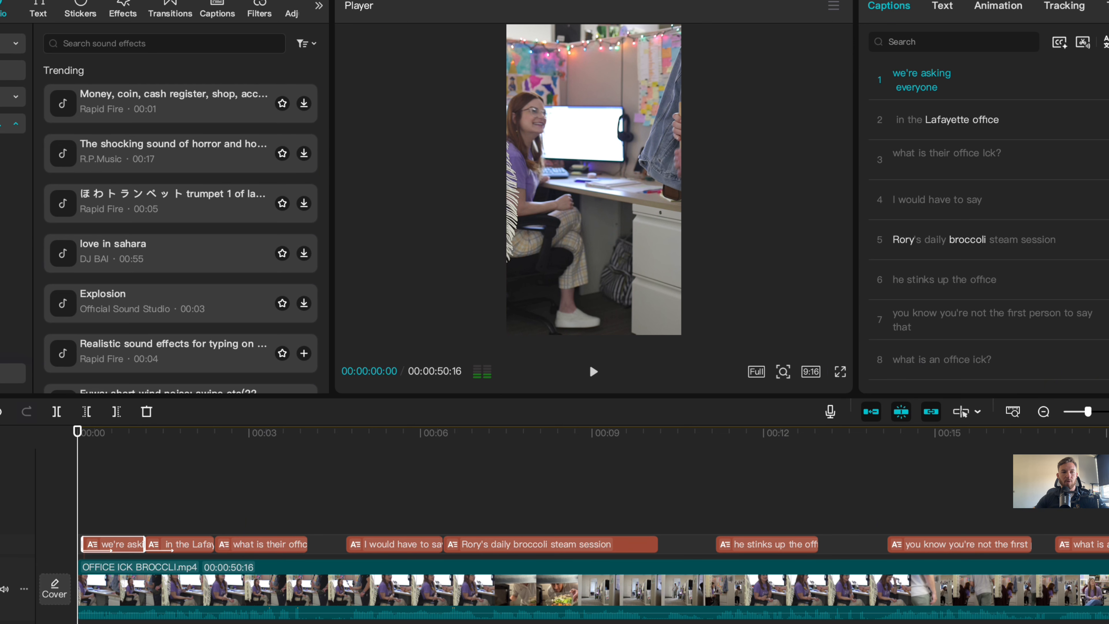
pyautogui.click(13, 44)
pyautogui.click(12, 96)
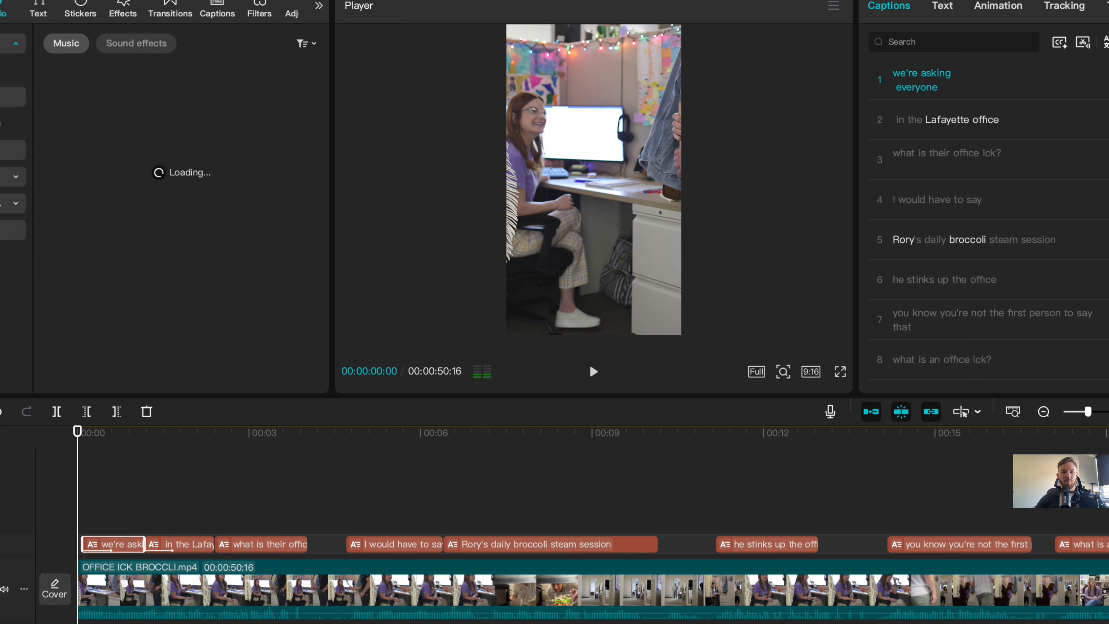
pyautogui.click(141, 47)
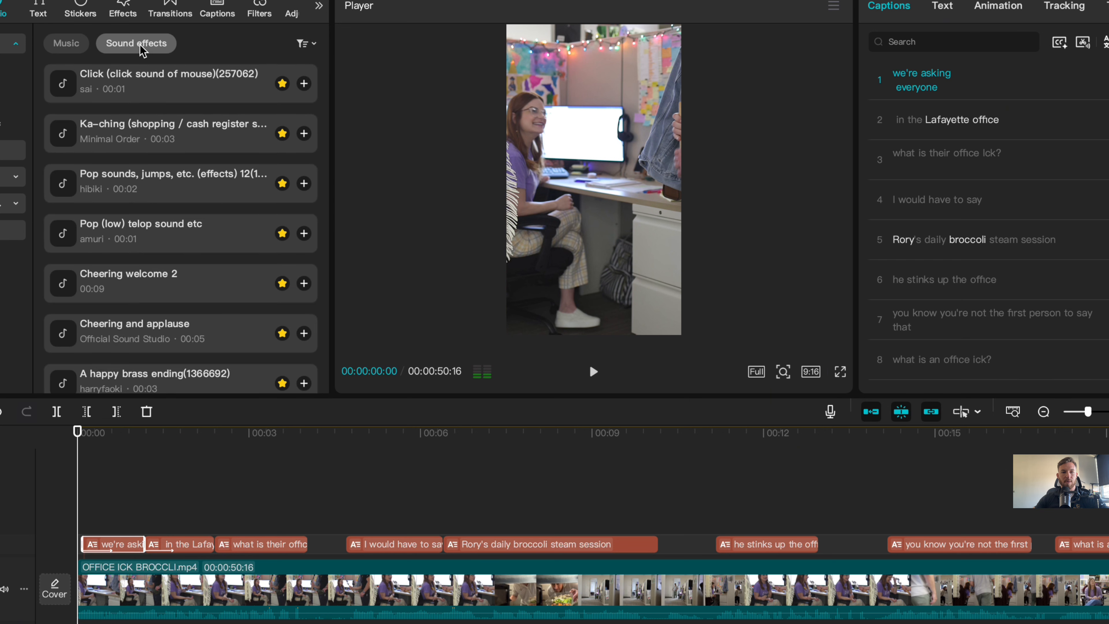
pyautogui.click(147, 187)
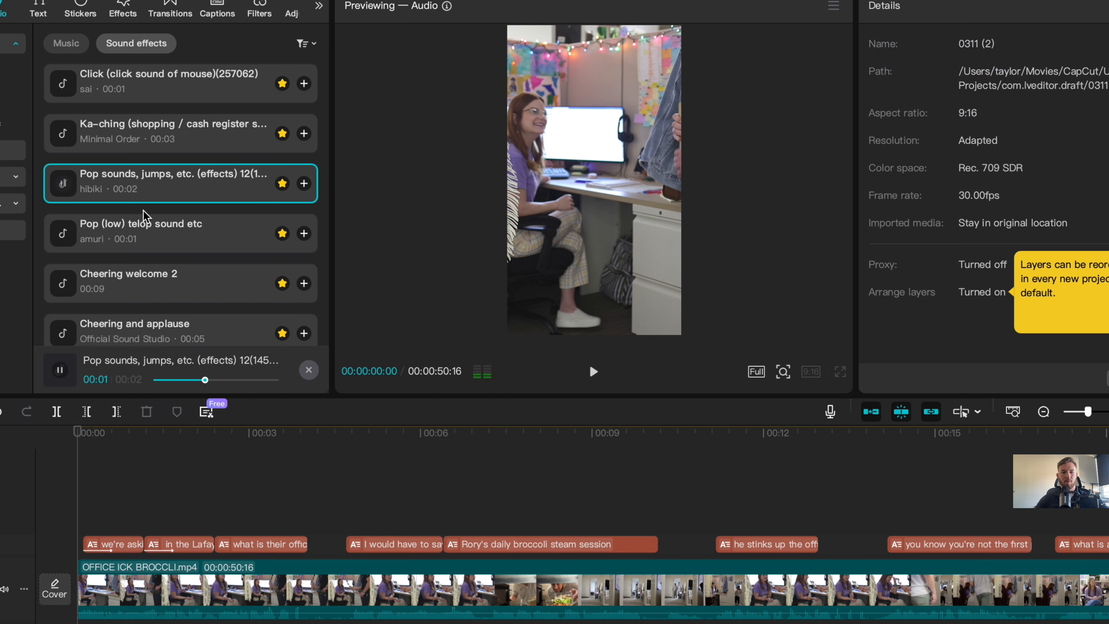
# - Preview the starred "Pop (lower) telop sound etc" effect and place it beneath the video near the start of the timeline
pyautogui.scroll(-2, 165, 287)
pyautogui.scroll(-1, 165, 287)
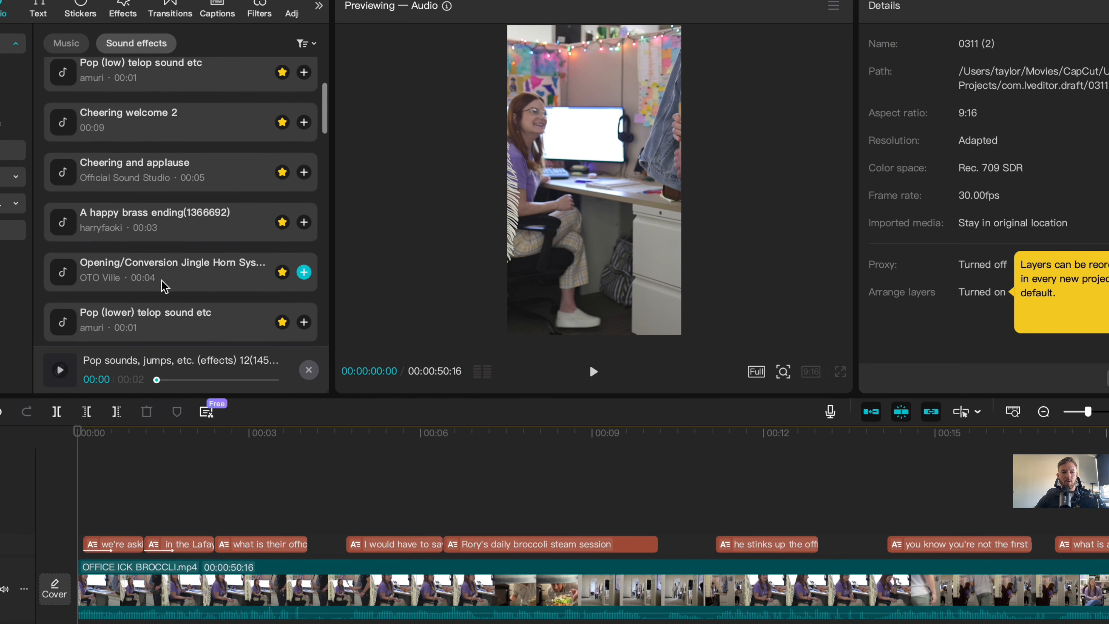
pyautogui.click(163, 302)
pyautogui.scroll(-1, 161, 296)
pyautogui.scroll(-2, 160, 289)
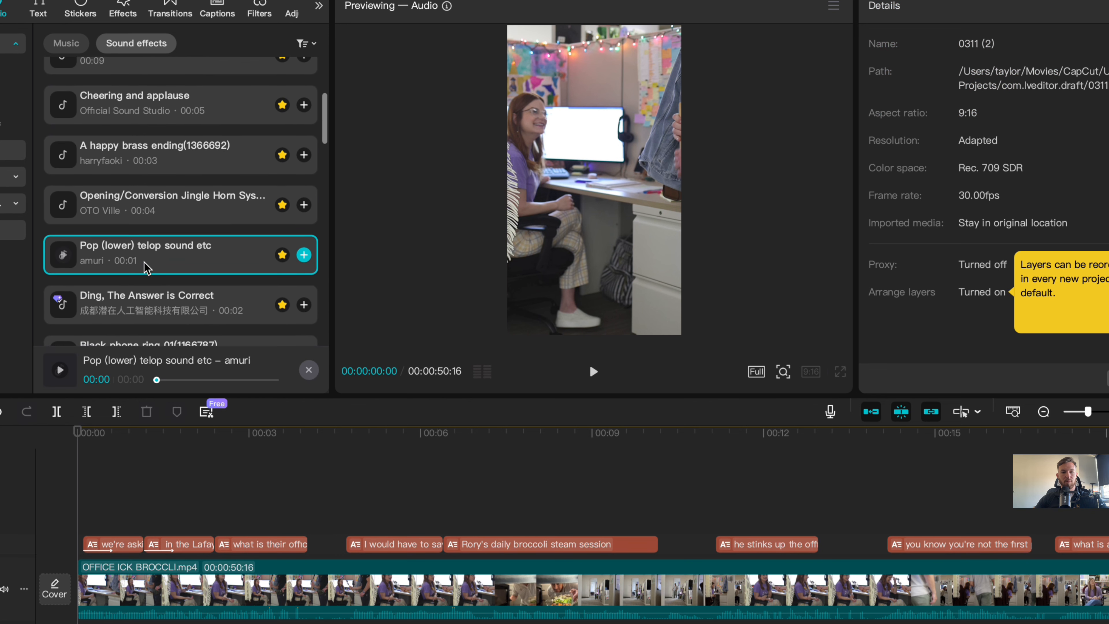
pyautogui.moveTo(140, 252); pyautogui.dragTo(121, 621)
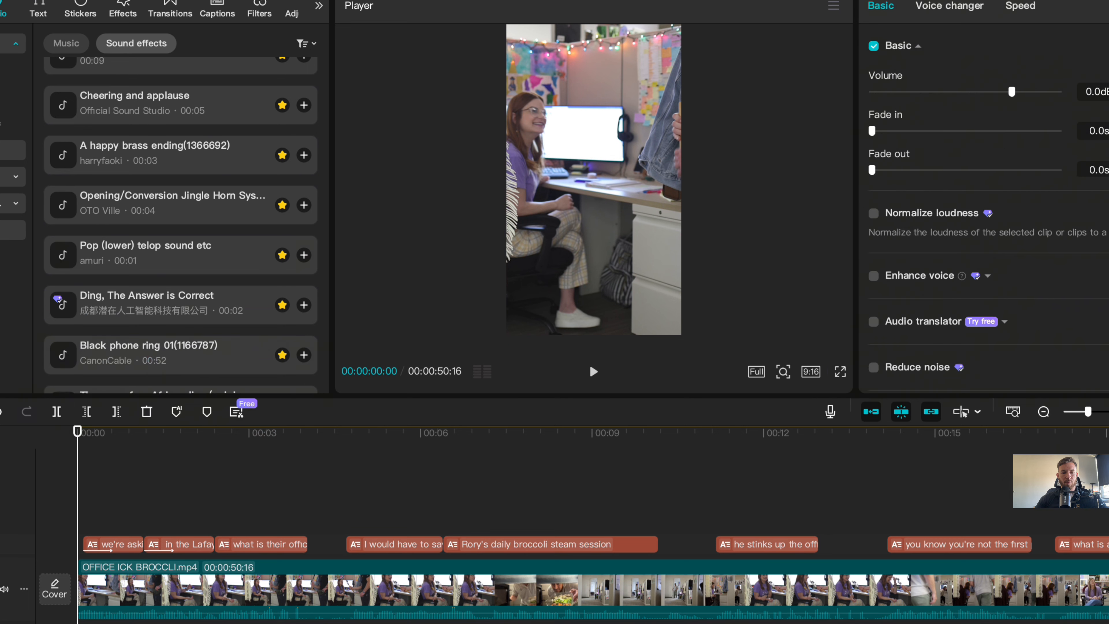
# - Replay the opening twice at frame-level timeline detail to check the pop sound against the first caption
pyautogui.scroll(8, 794, 581)
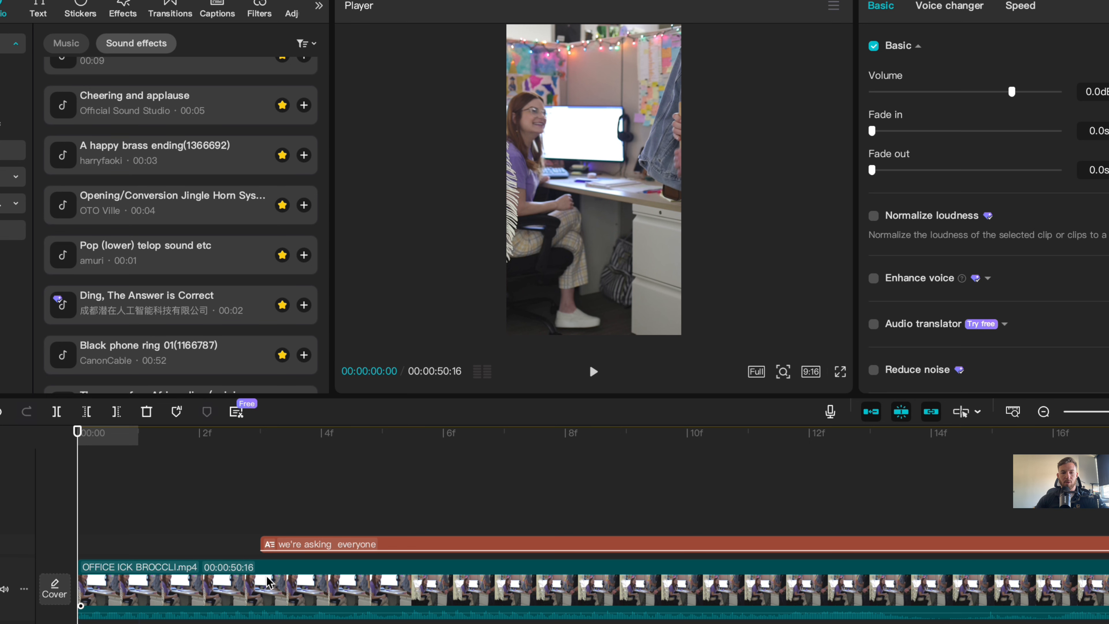
pyautogui.press('space')
pyautogui.press('space')
pyautogui.moveTo(171, 438); pyautogui.dragTo(2, 439)
pyautogui.press('space')
pyautogui.press('space')
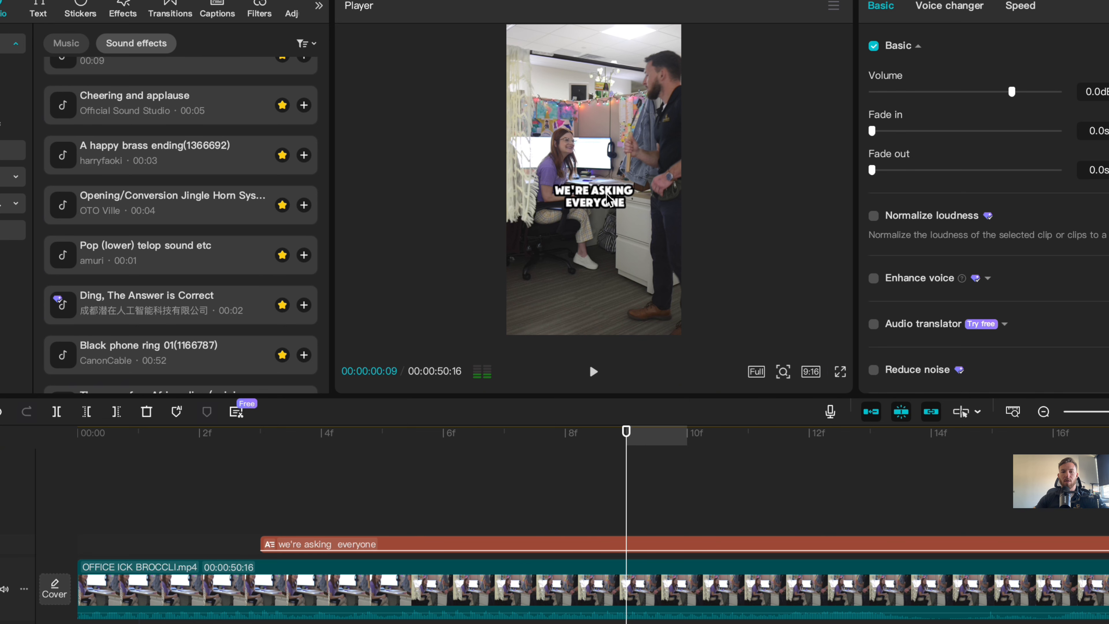
# - Color the word "asking" in the first caption yellow (F4C70F) and slightly increase its font size
pyautogui.click(643, 544)
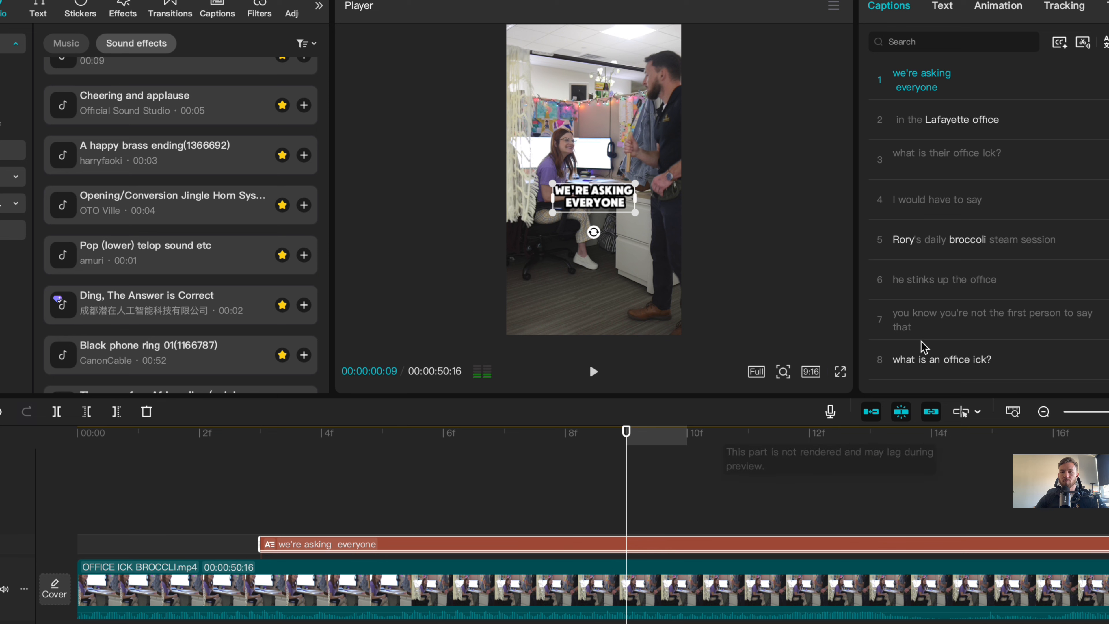
pyautogui.click(942, 6)
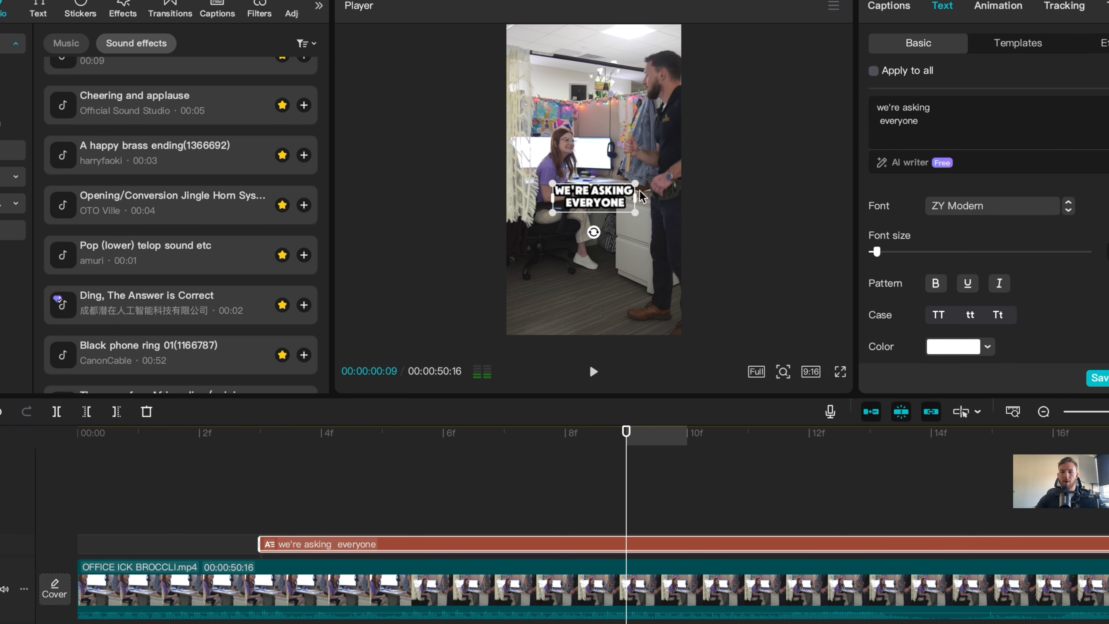
pyautogui.moveTo(903, 108); pyautogui.dragTo(930, 107)
pyautogui.click(961, 349)
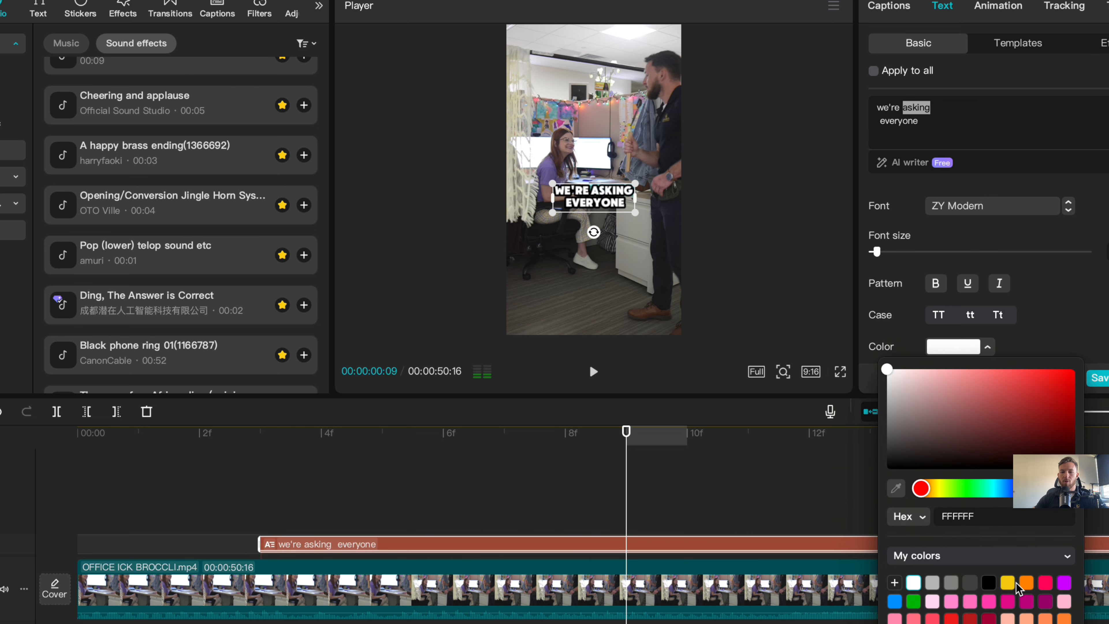
pyautogui.click(1007, 582)
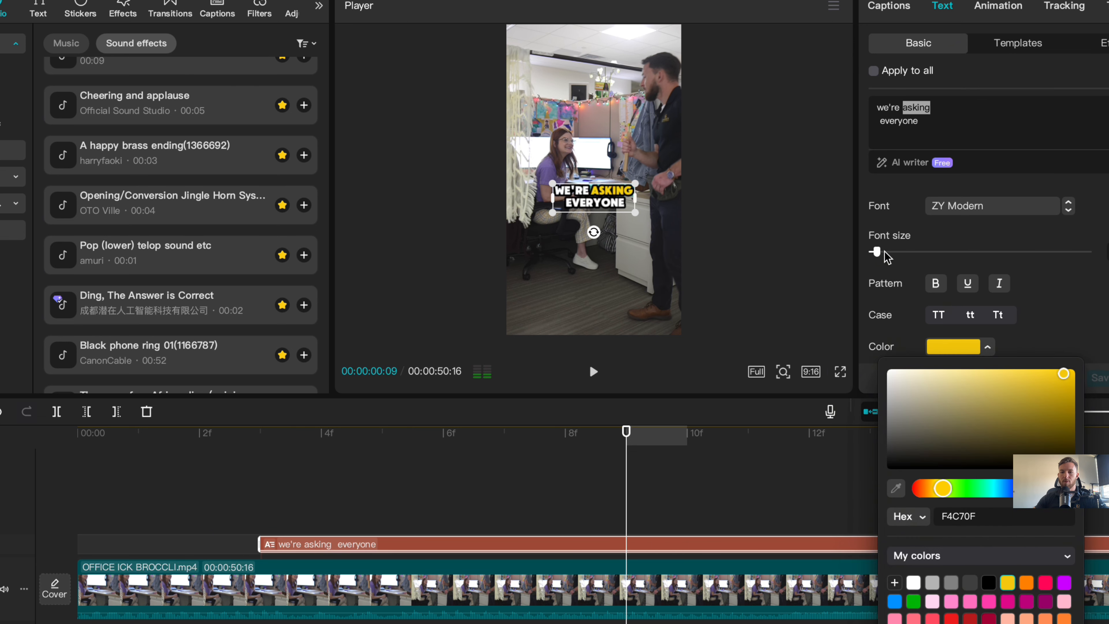
pyautogui.click(877, 253)
pyautogui.moveTo(878, 252); pyautogui.dragTo(879, 253)
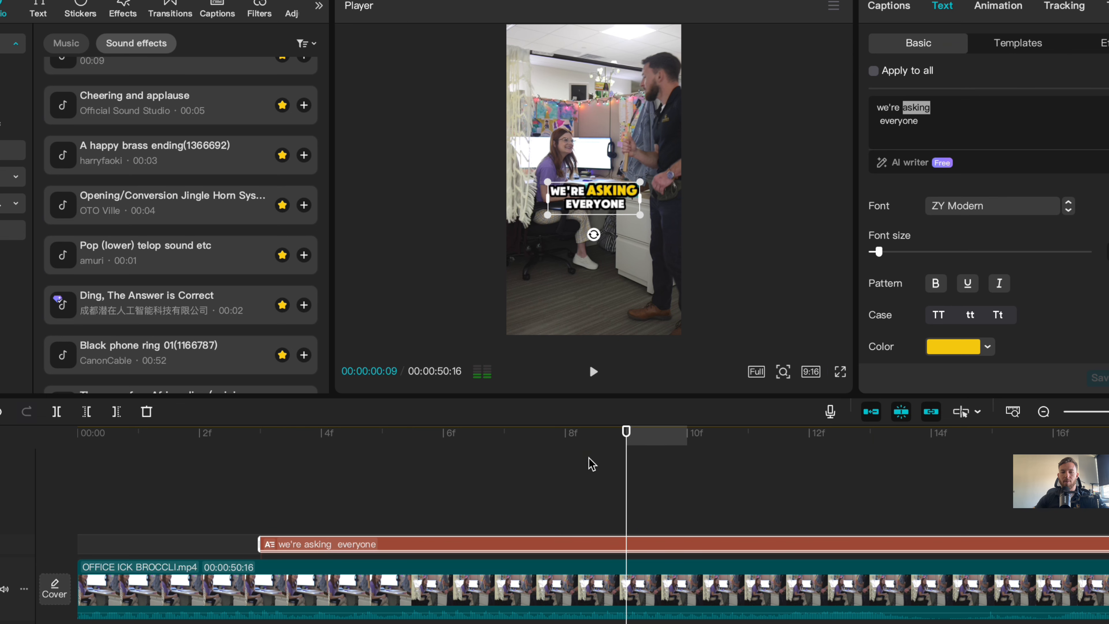
# - Duplicate the "we're asking everyone" caption onto a new track directly above it, at the same start time
pyautogui.click(484, 437)
pyautogui.click(628, 480)
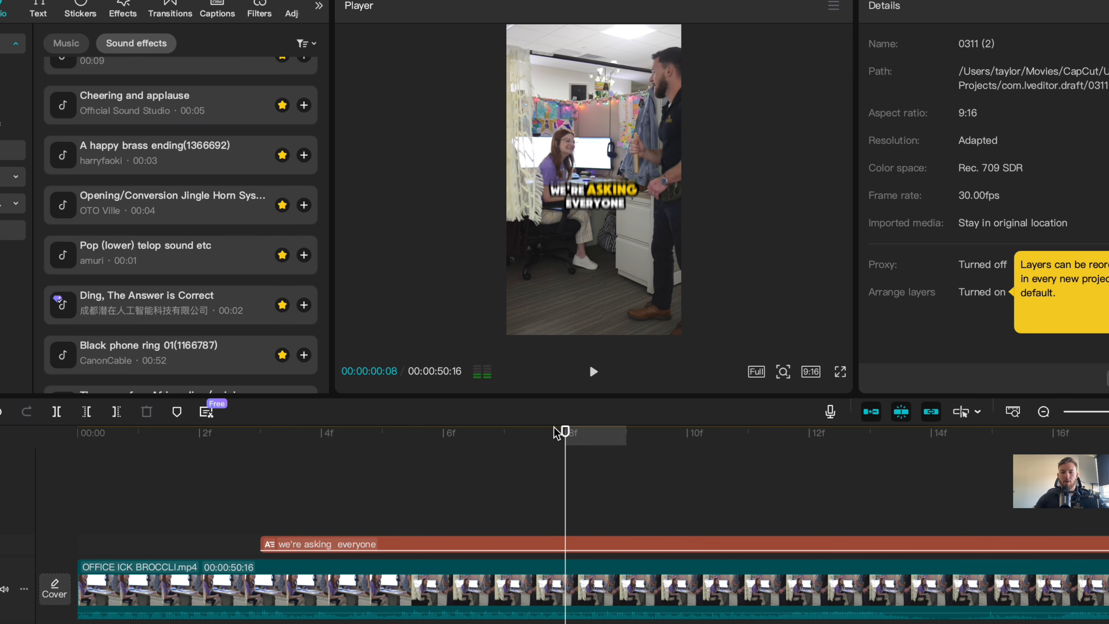
pyautogui.click(565, 435)
pyautogui.click(597, 545)
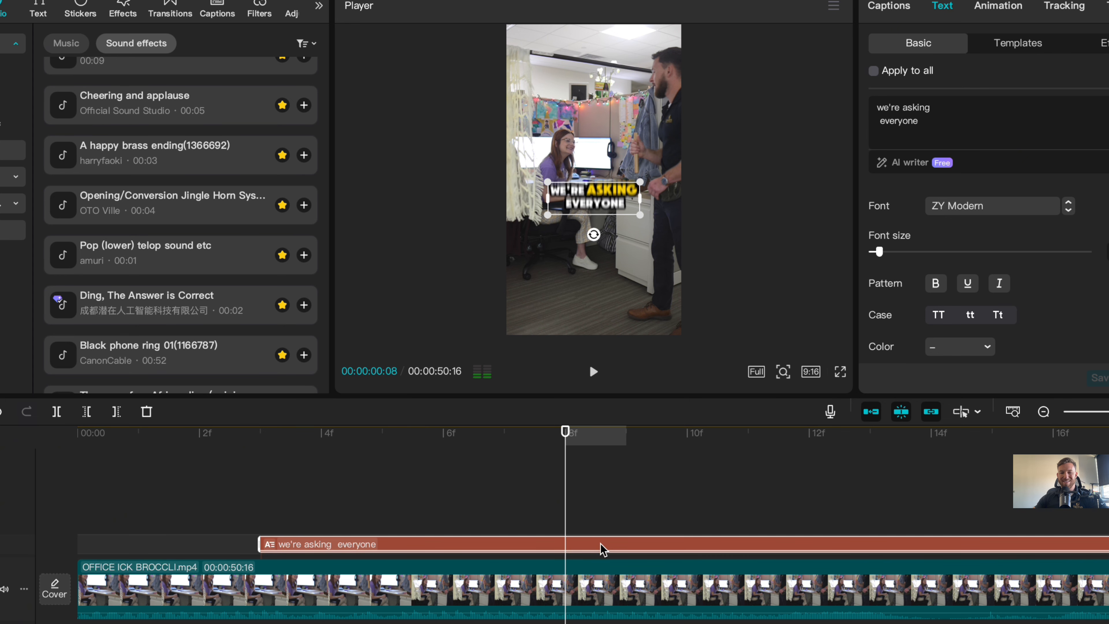
pyautogui.moveTo(601, 549); pyautogui.dragTo(603, 524)
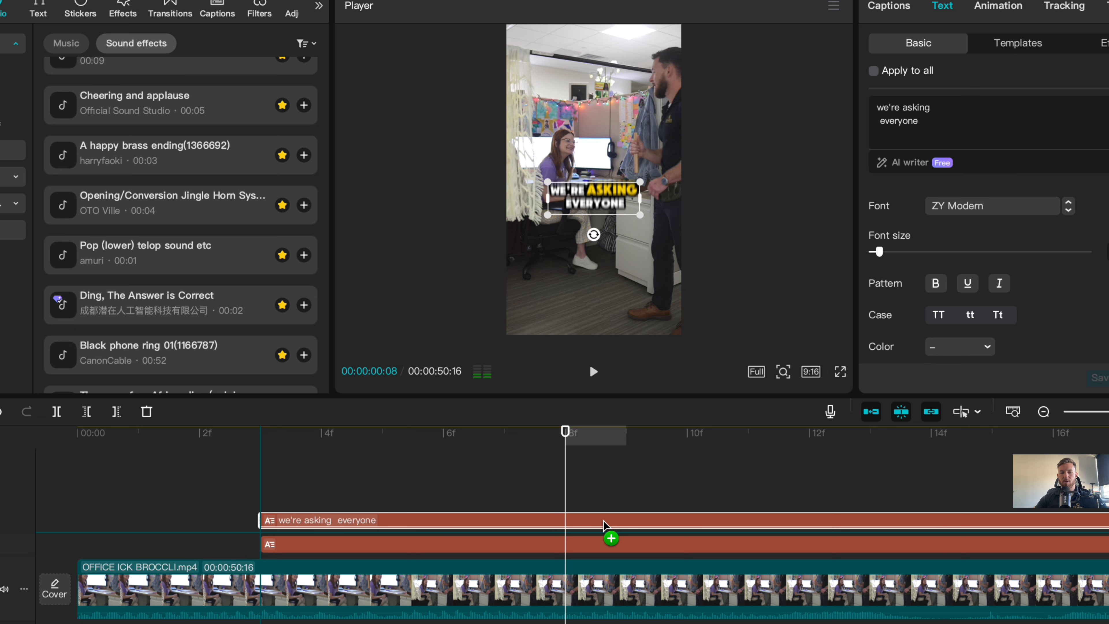
pyautogui.moveTo(603, 524); pyautogui.dragTo(603, 525)
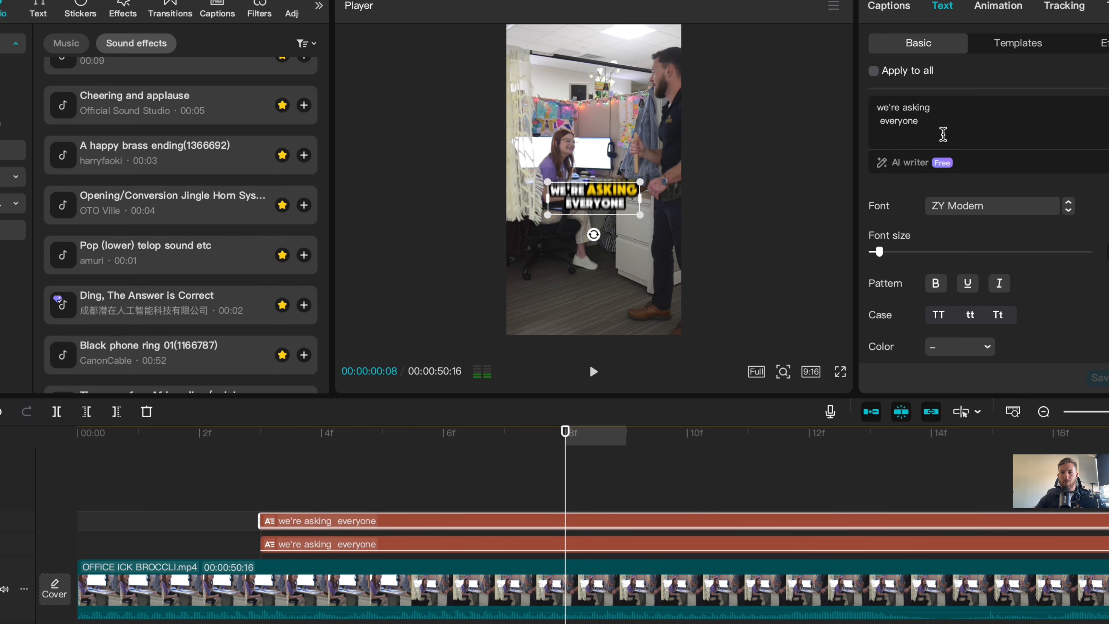
# - Replace the duplicated caption's text with a ✅ emoji and enlarge it below the "we're asking everyone" caption
pyautogui.moveTo(943, 128); pyautogui.dragTo(864, 91)
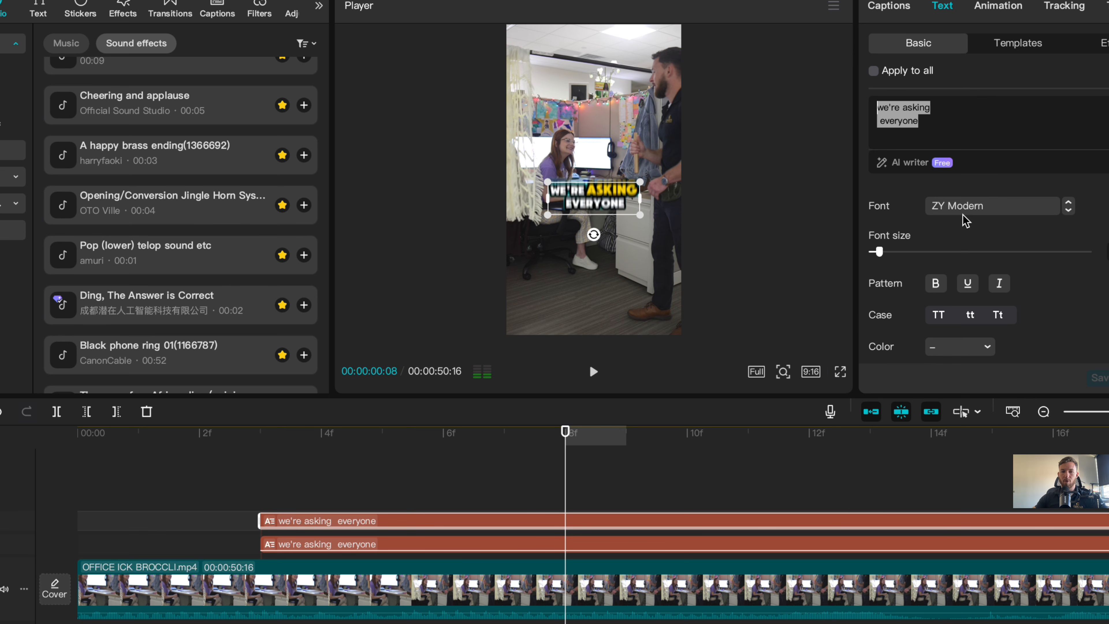
pyautogui.press('ctrl+super+space')
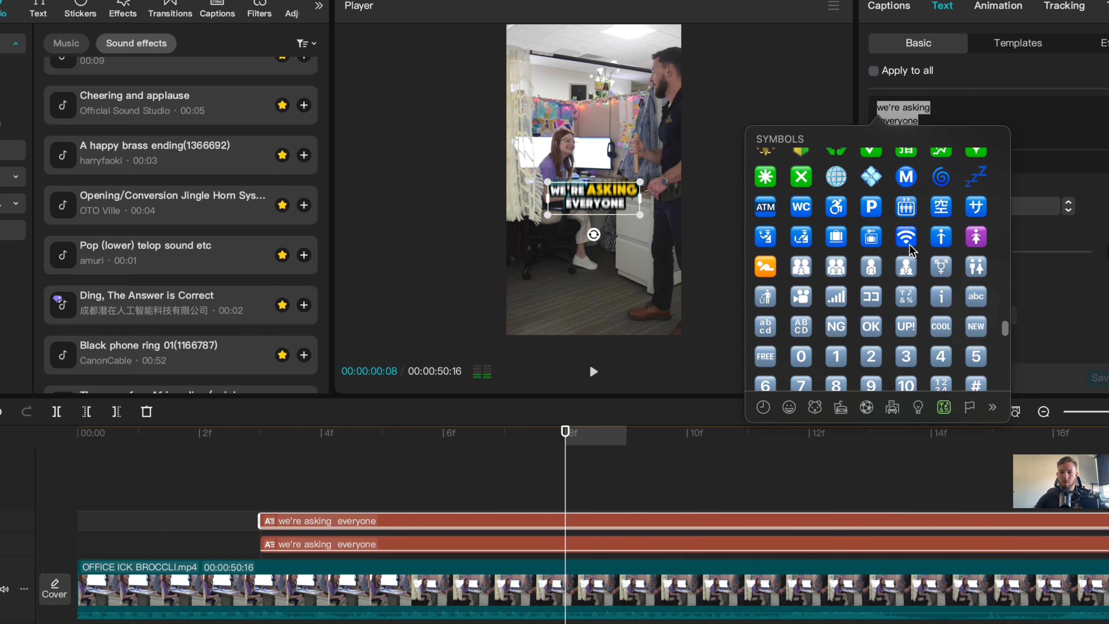
pyautogui.scroll(1, 910, 251)
pyautogui.scroll(3, 910, 252)
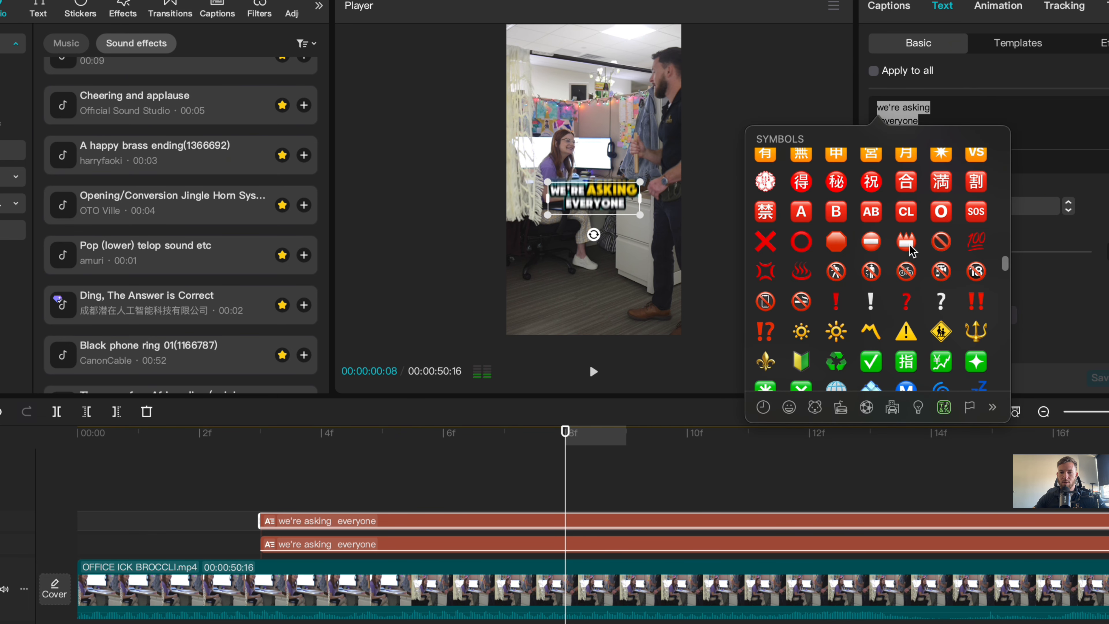
pyautogui.scroll(4, 910, 251)
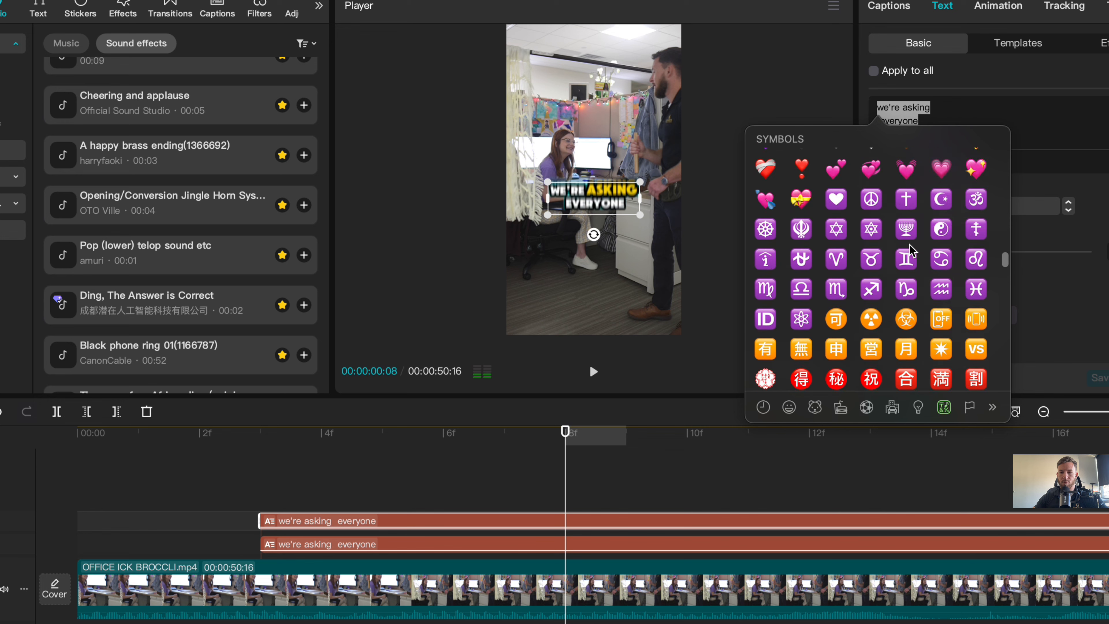
pyautogui.scroll(2, 911, 251)
pyautogui.scroll(-5, 906, 253)
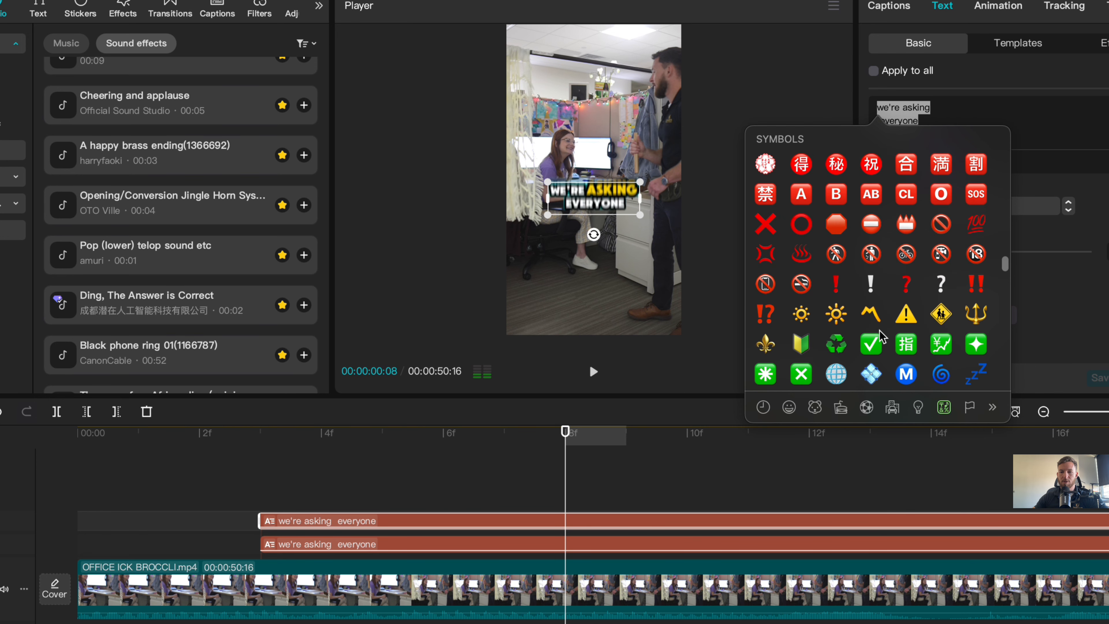
pyautogui.click(873, 344)
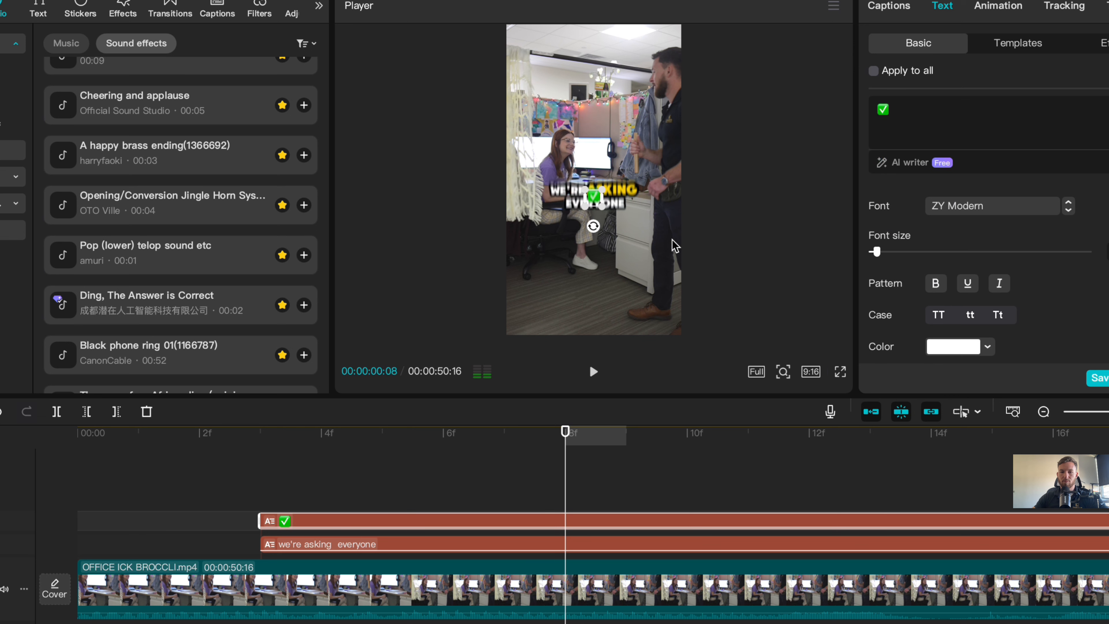
pyautogui.moveTo(603, 209); pyautogui.dragTo(593, 254)
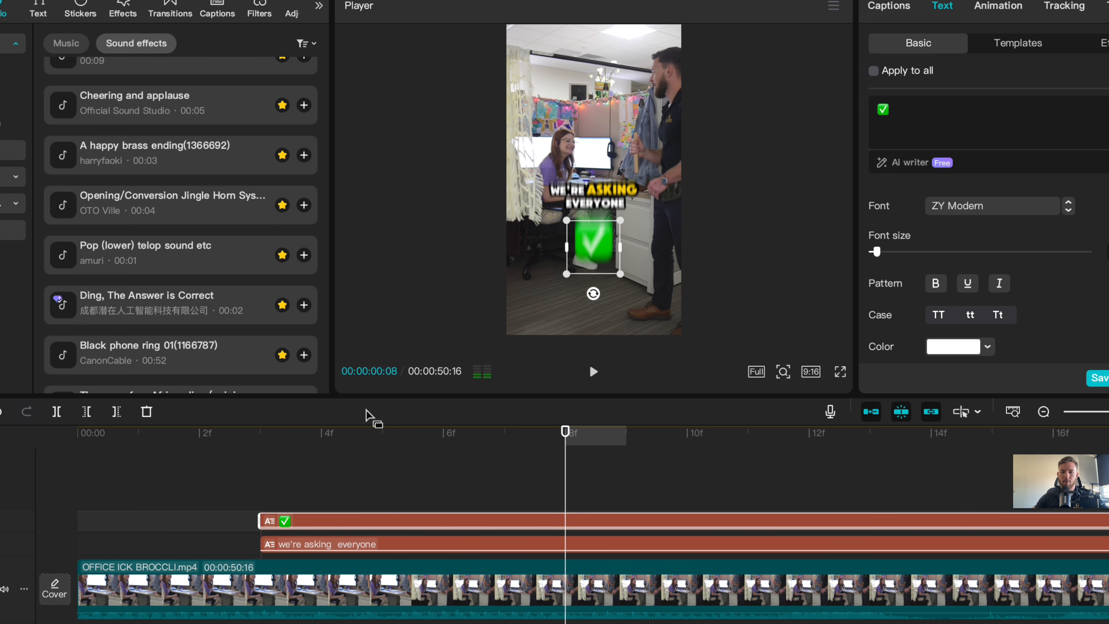
# - Play the opening from the start to check how the check mark emoji animates in with the caption
pyautogui.click(163, 435)
pyautogui.press('space')
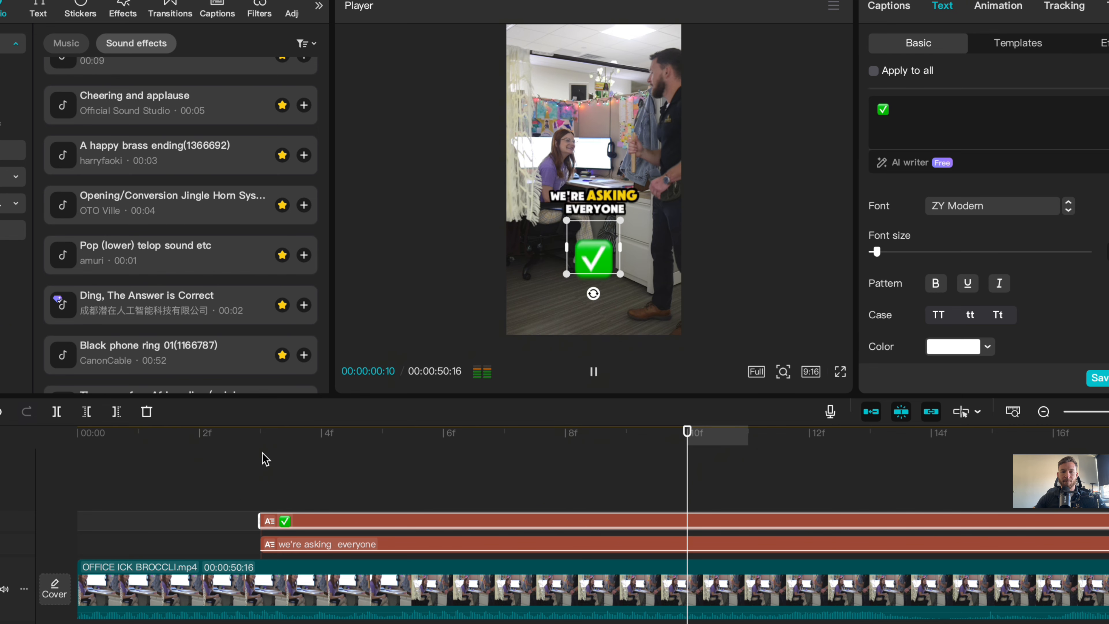
pyautogui.press('space')
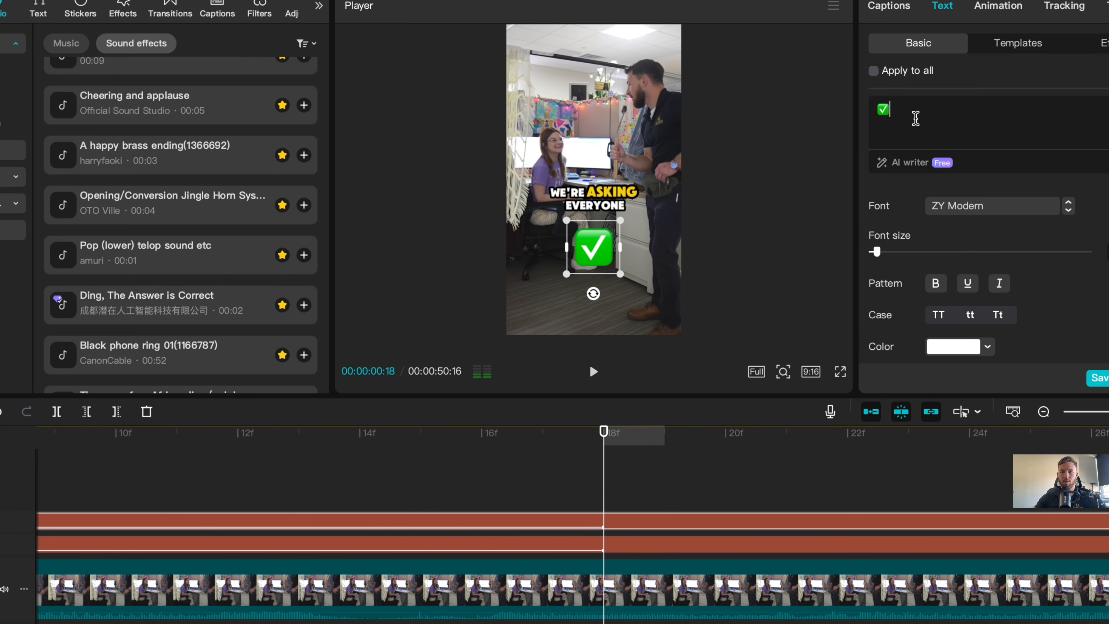
# - Try a thought balloon emoji instead of the check mark, moved above the caption near the ceiling and tilted
pyautogui.press('ctrl+super+space')
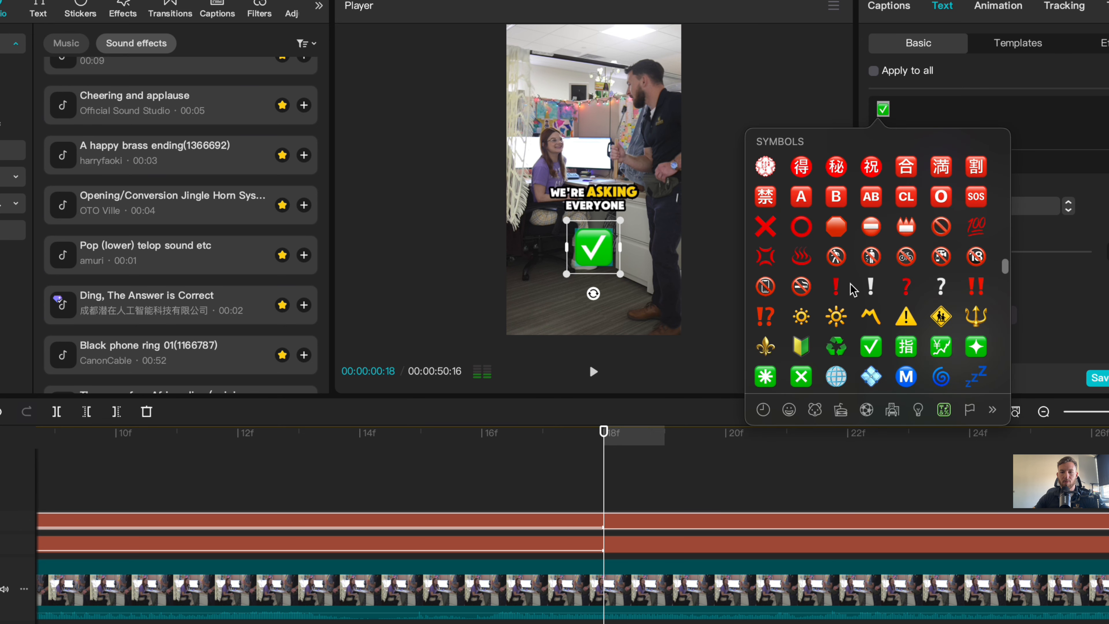
pyautogui.scroll(15, 853, 289)
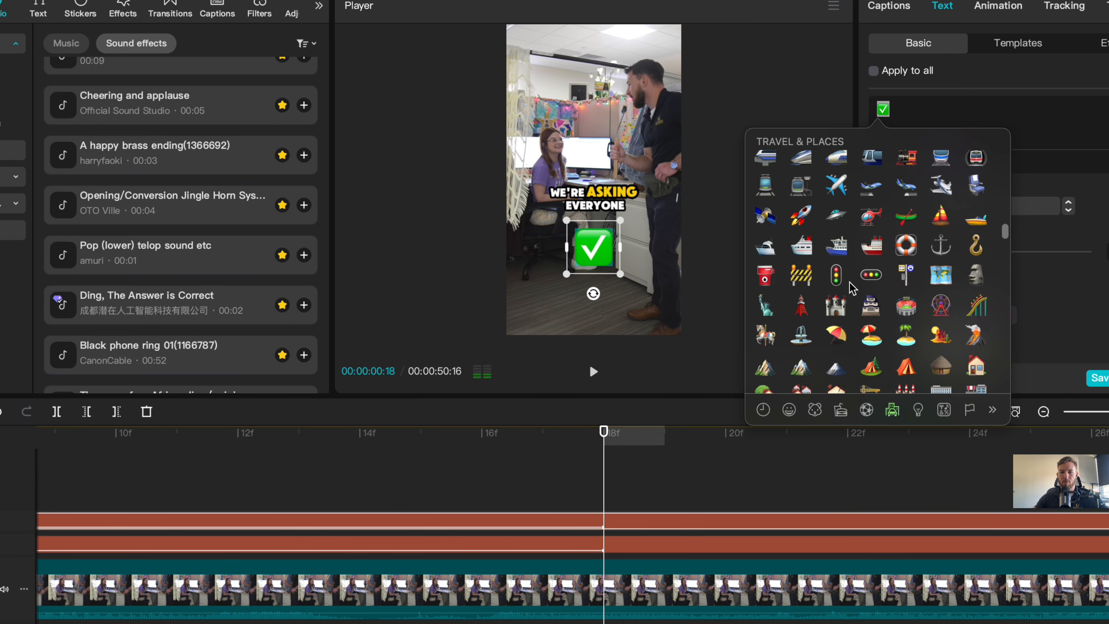
pyautogui.scroll(20, 854, 289)
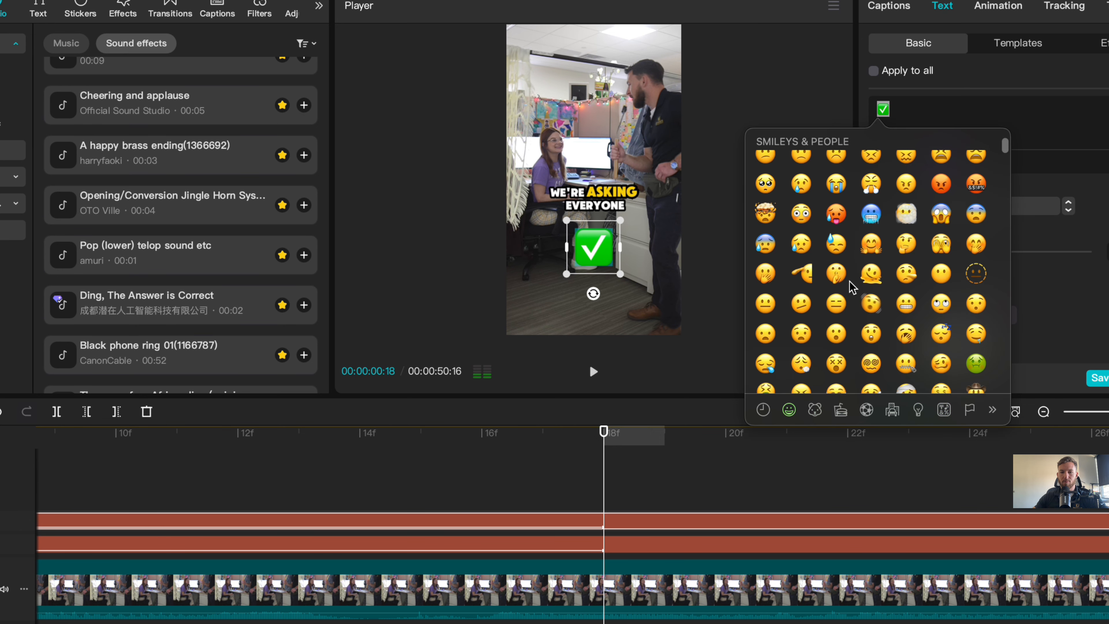
pyautogui.scroll(8, 853, 288)
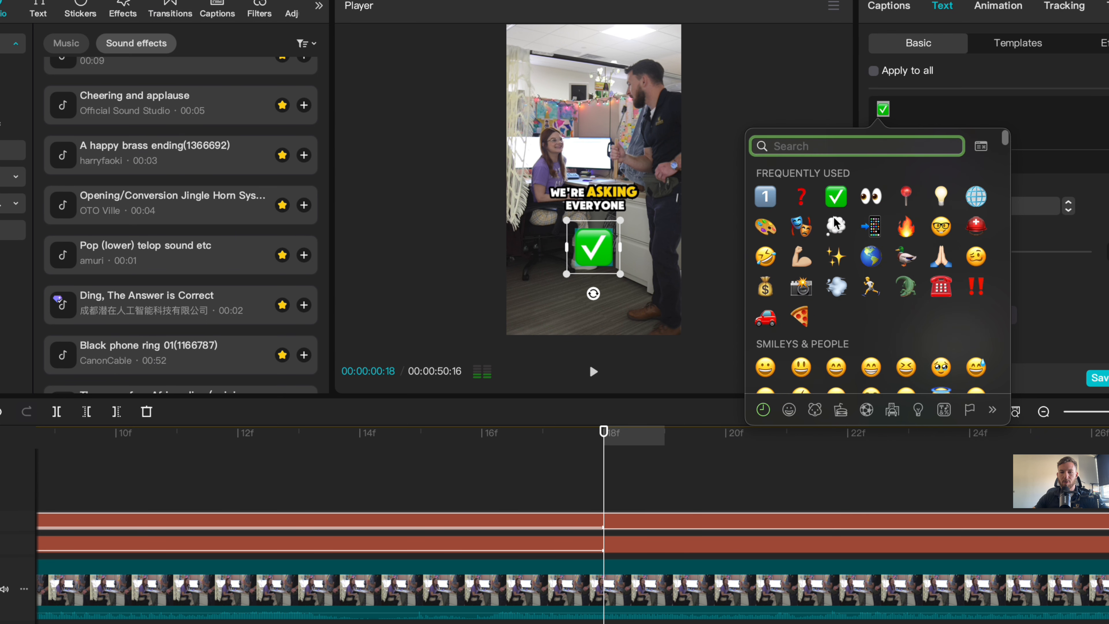
pyautogui.click(835, 228)
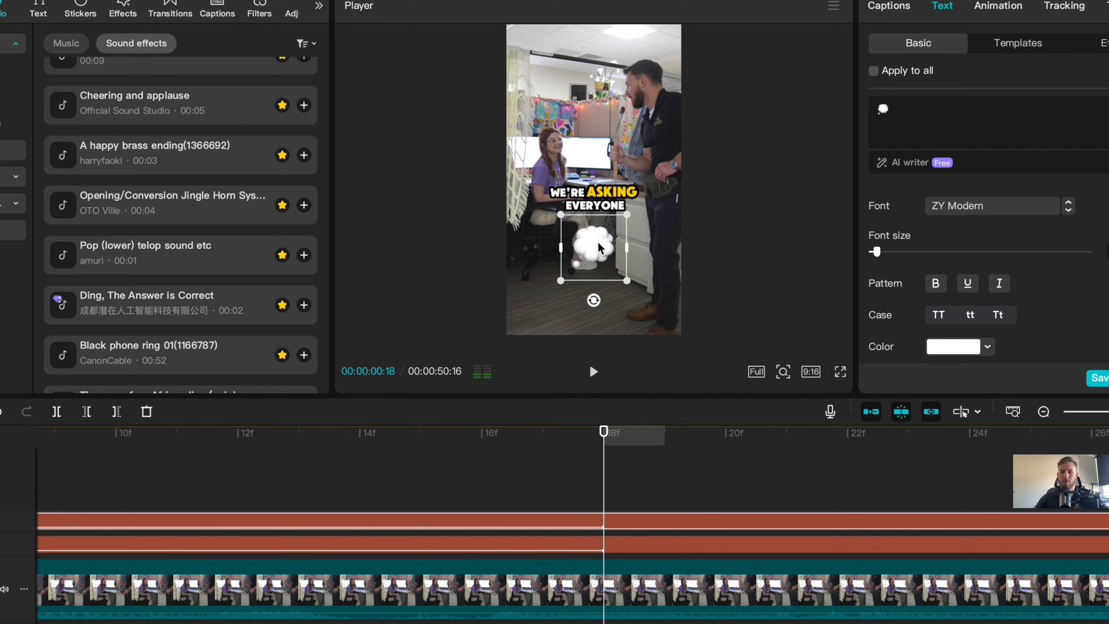
pyautogui.moveTo(598, 243); pyautogui.dragTo(585, 121)
pyautogui.moveTo(580, 177); pyautogui.dragTo(647, 67)
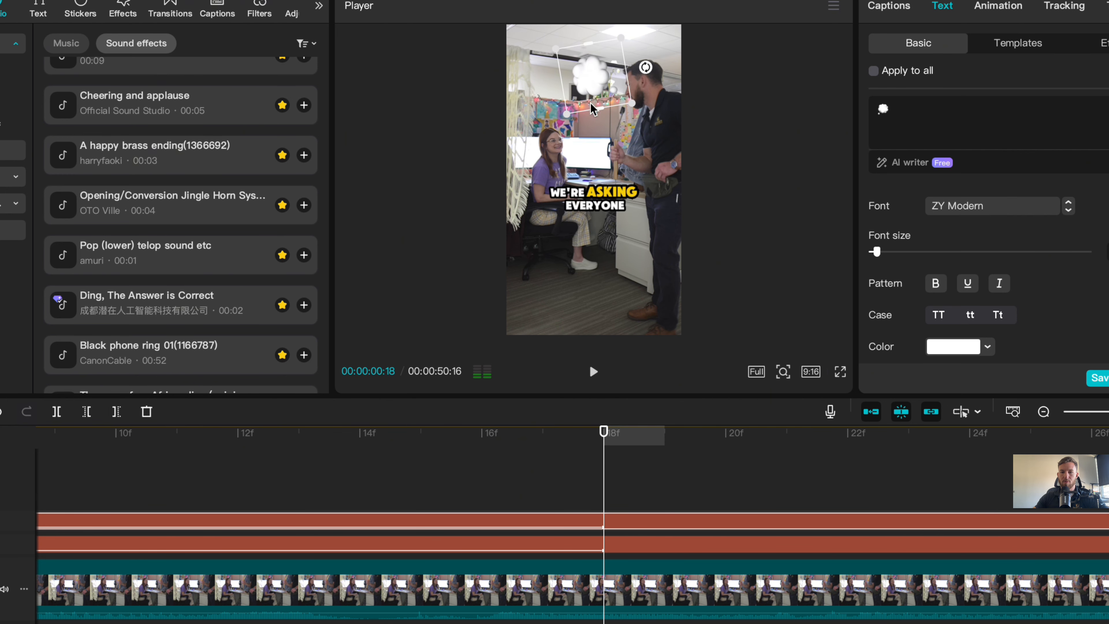
# - Play the opening again to check the tilted thought balloon against the first caption
pyautogui.moveTo(85, 437); pyautogui.dragTo(31, 433)
pyautogui.press('space')
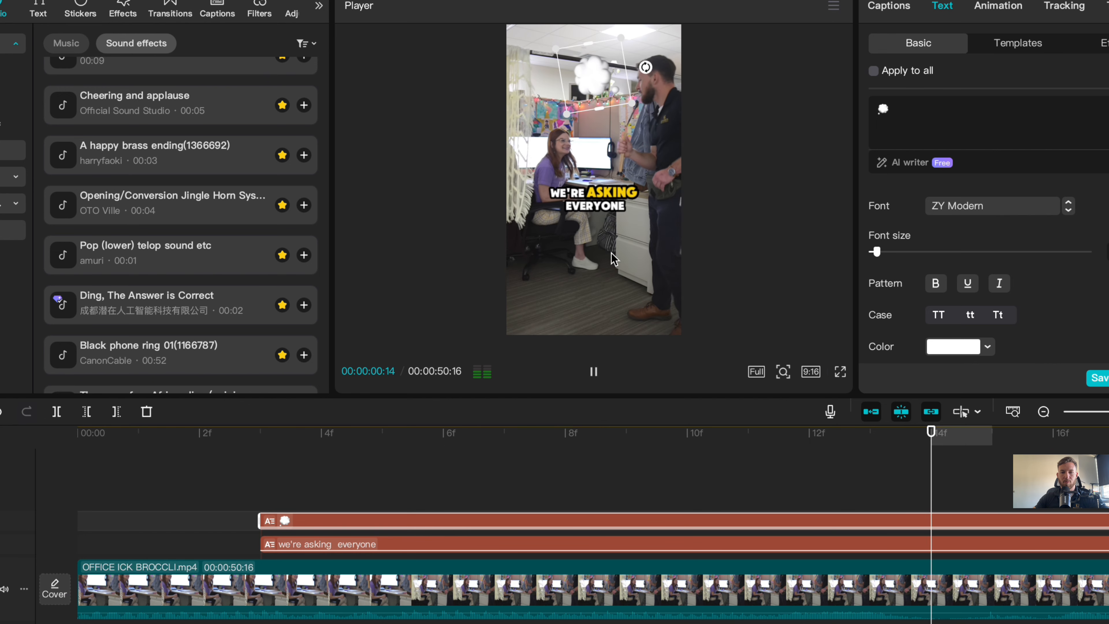
pyautogui.press('space')
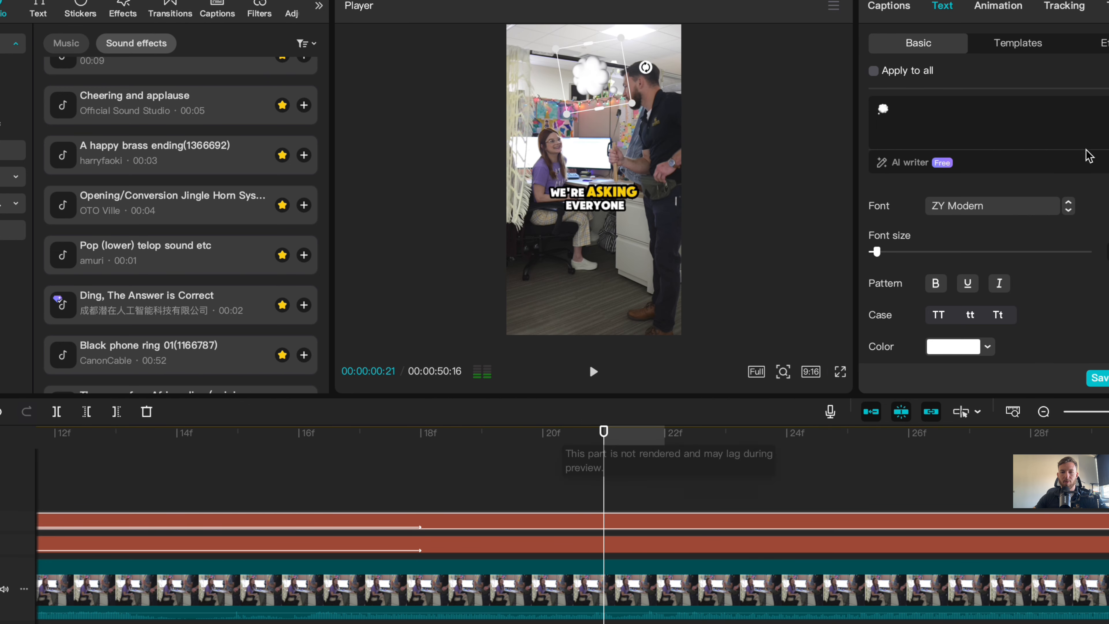
# - Search the emojis for "speak" and replace the thought balloon with the speaking head emoji
pyautogui.click(872, 104)
pyautogui.press('ctrl+super+space')
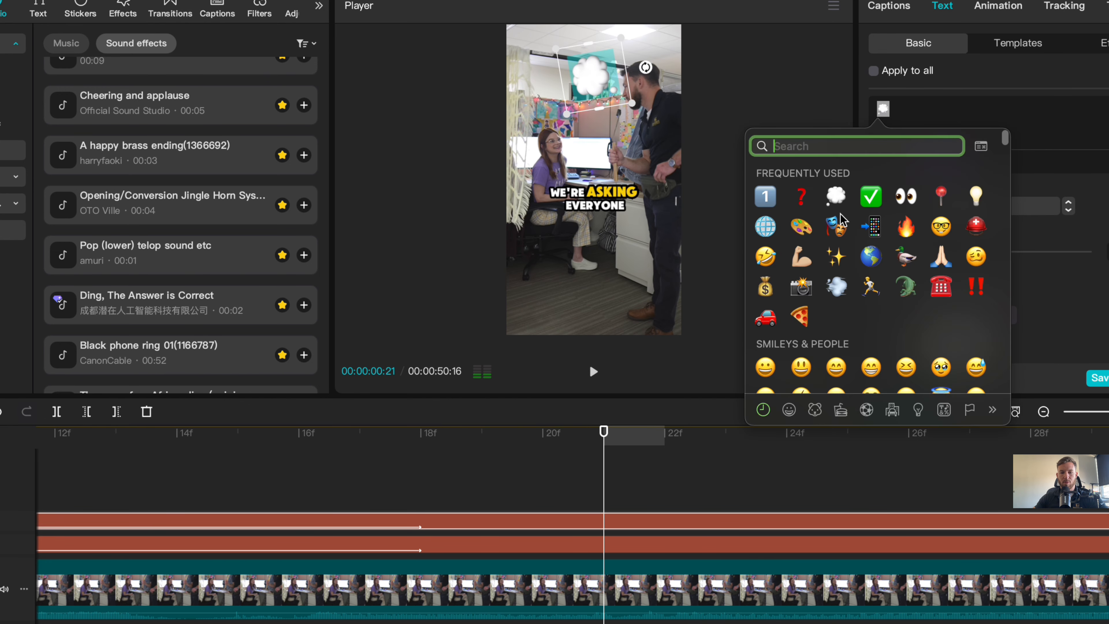
pyautogui.write('ask')
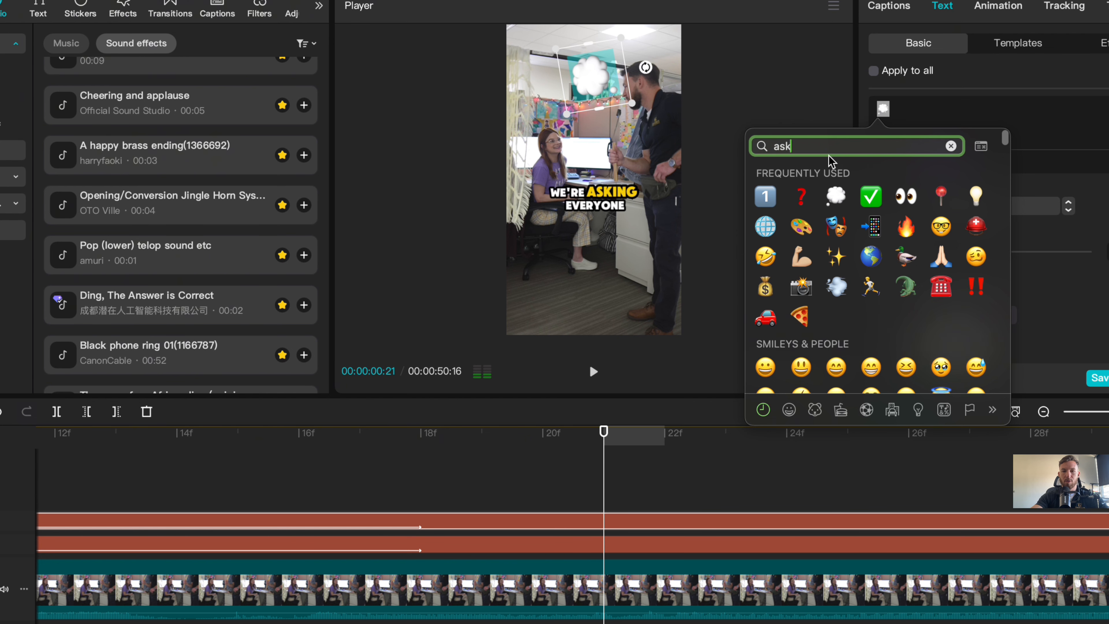
pyautogui.press('BackSpace')
pyautogui.press('BackSpace')
pyautogui.press('BackSpace')
pyautogui.write('speak')
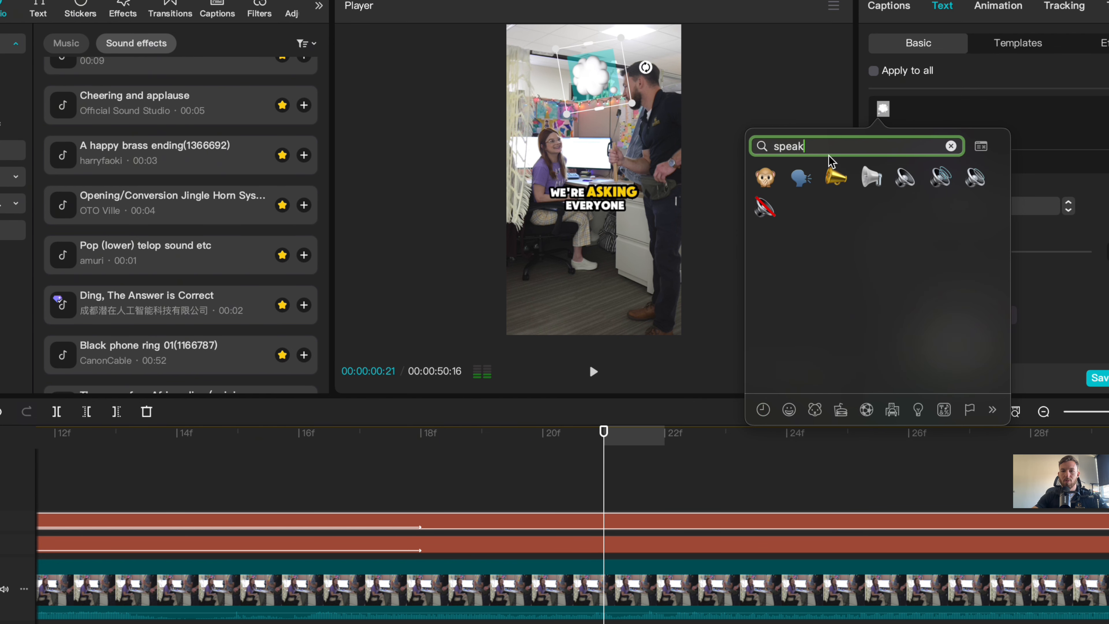
pyautogui.click(801, 177)
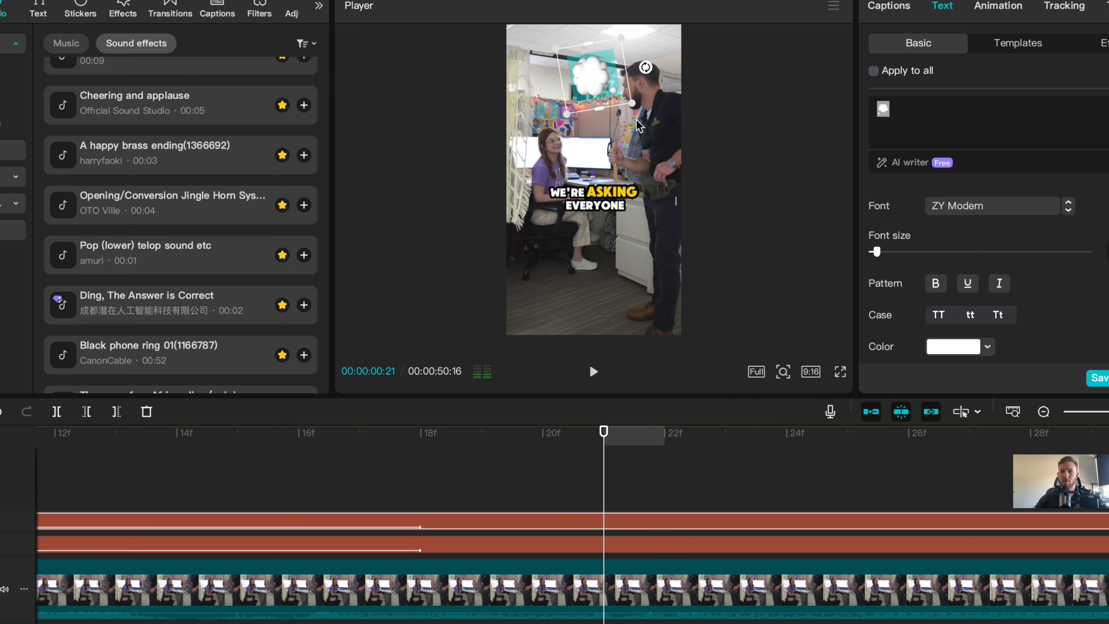
# - Enlarge the speaking head emoji slightly, straighten its rotation and center it below the first caption
pyautogui.moveTo(556, 122); pyautogui.dragTo(564, 117)
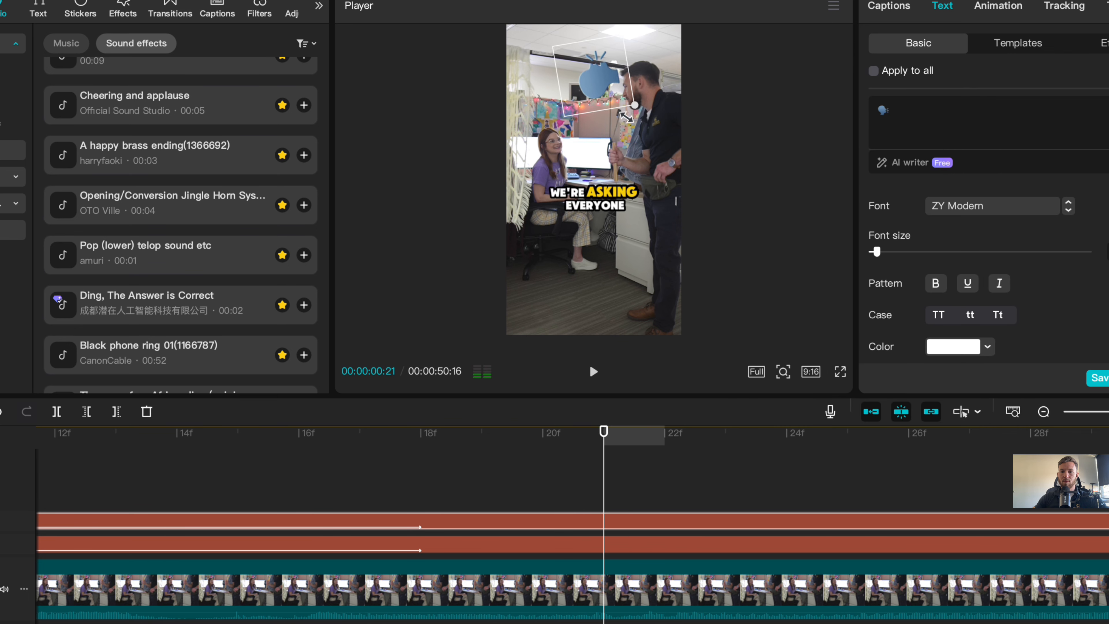
pyautogui.moveTo(648, 65); pyautogui.dragTo(594, 130)
pyautogui.moveTo(610, 88); pyautogui.dragTo(610, 249)
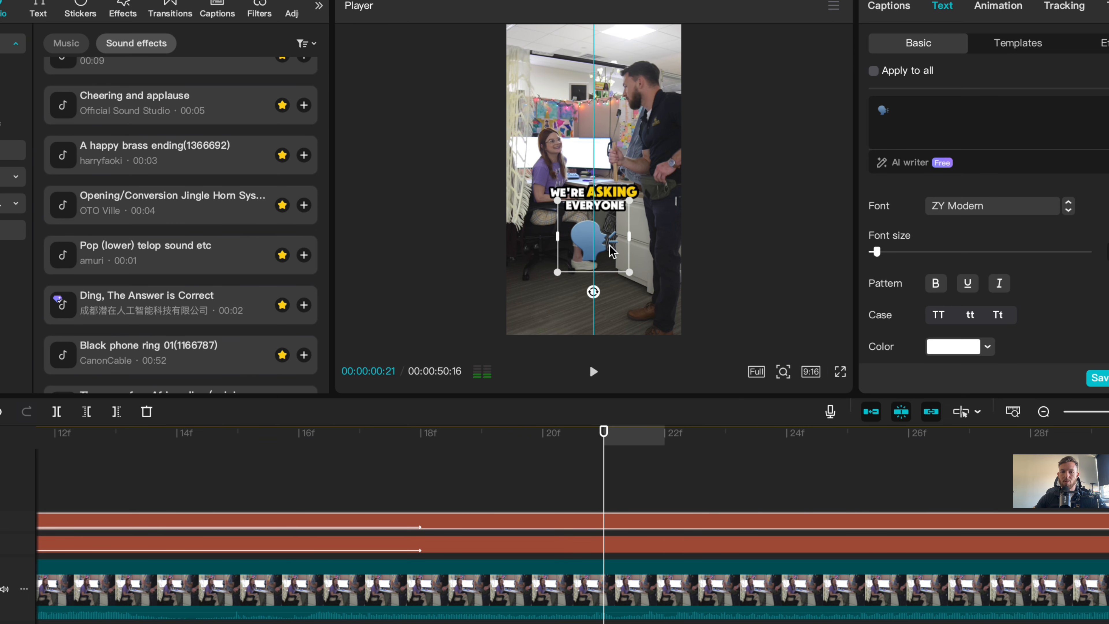
# - Play the opening from the start, then replay the transition into the "in the Lafayette office" caption
pyautogui.click(1044, 411)
pyautogui.click(1043, 412)
pyautogui.click(1044, 412)
pyautogui.click(77, 432)
pyautogui.press('space')
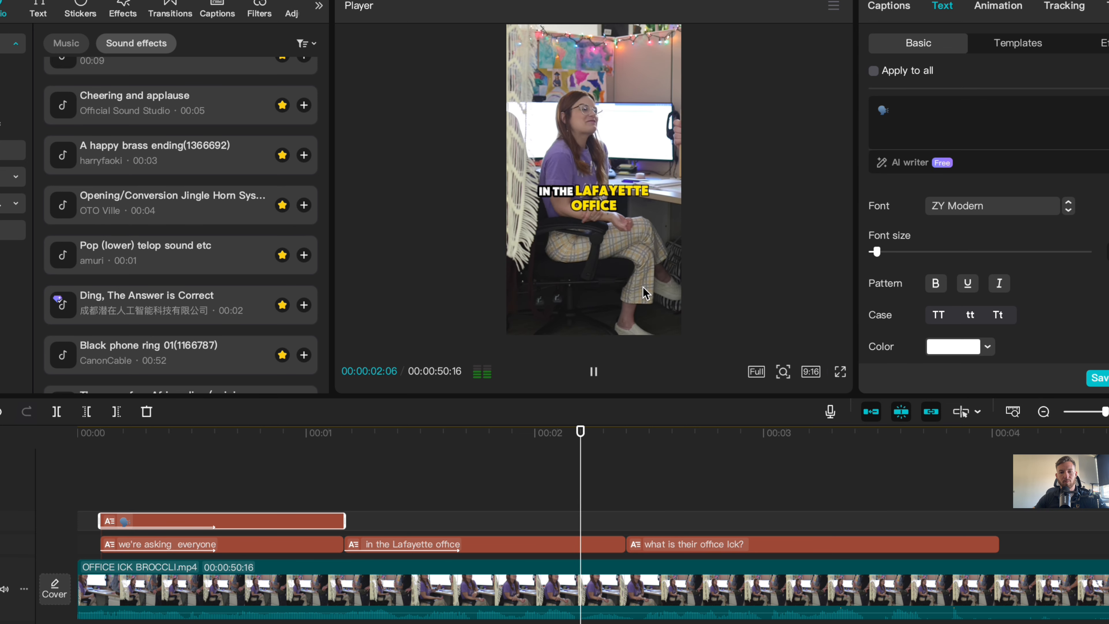
pyautogui.press('space')
pyautogui.click(310, 429)
pyautogui.press('space')
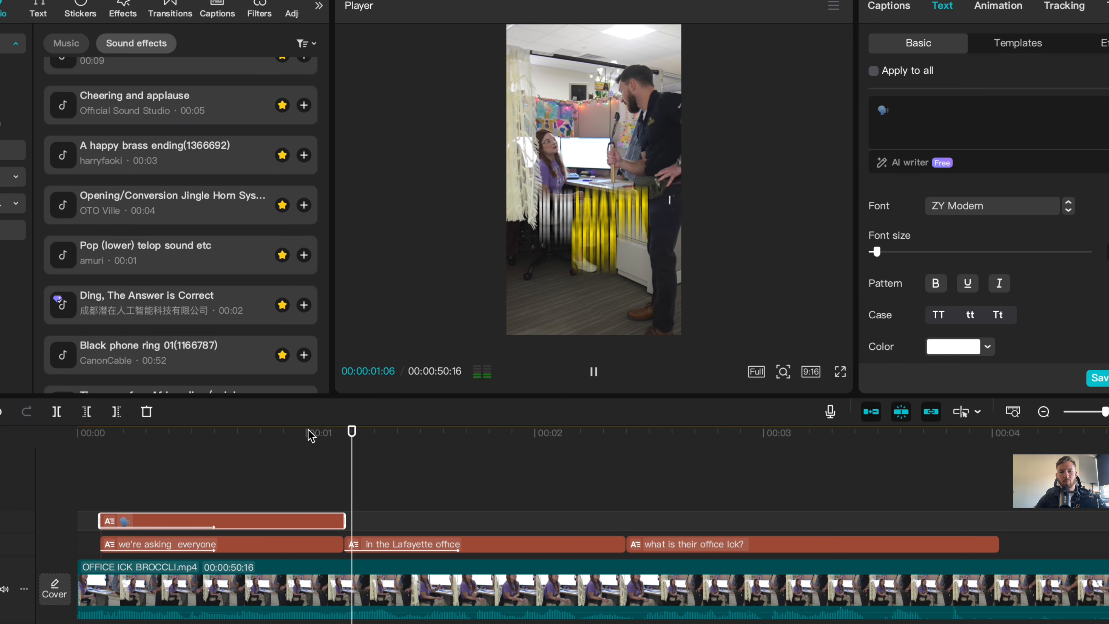
pyautogui.press('space')
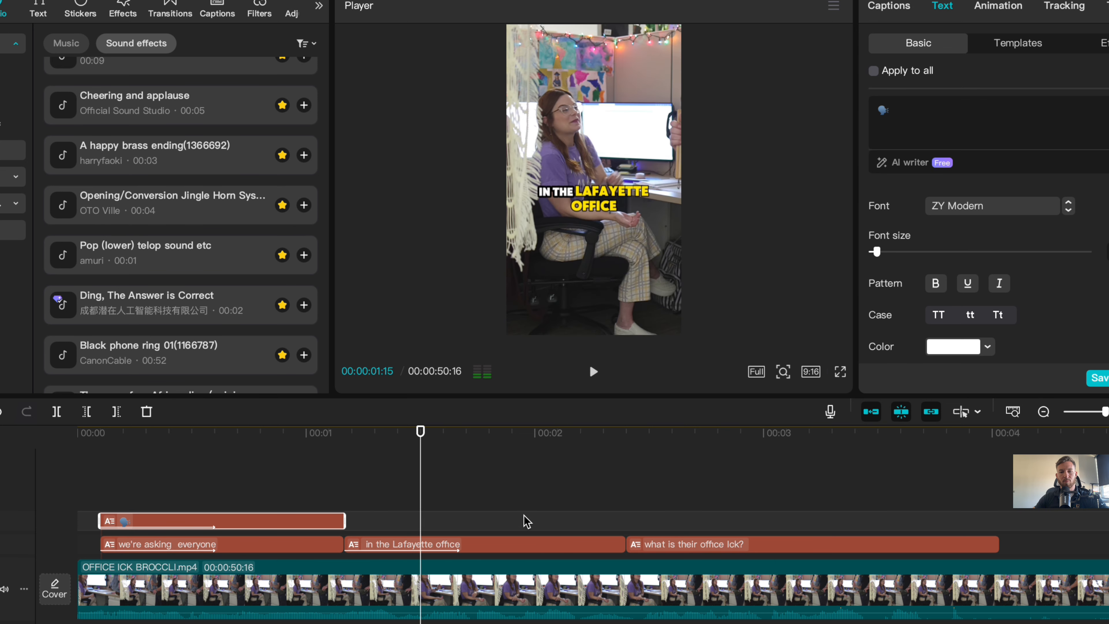
# - Insert a line break before "Lafayette" in the "in the Lafayette office" caption
pyautogui.click(484, 543)
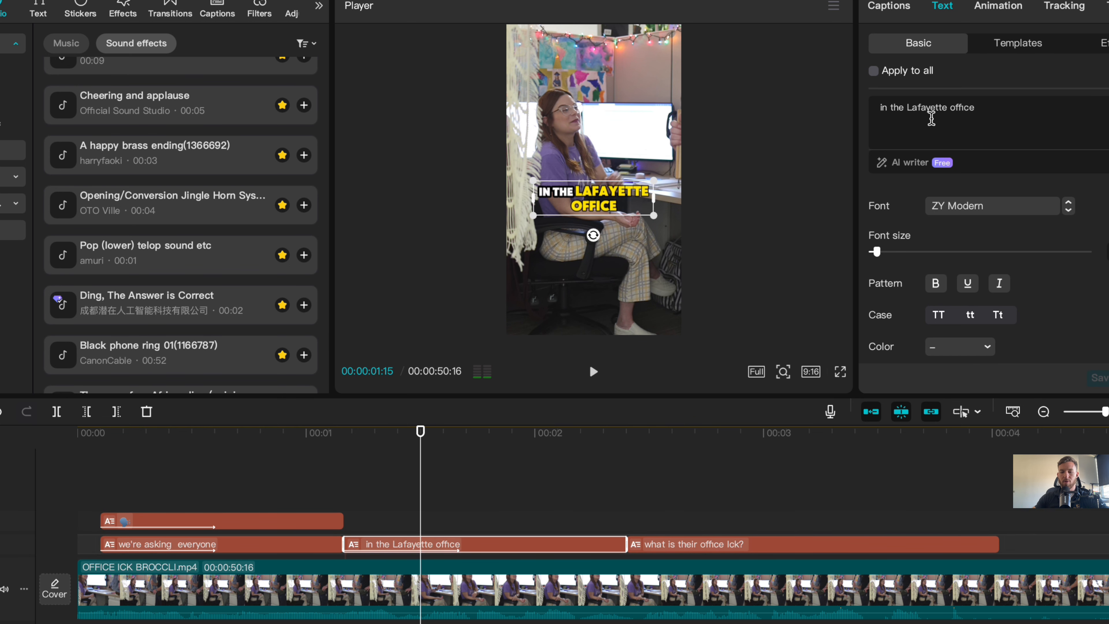
pyautogui.click(907, 109)
pyautogui.press('Return')
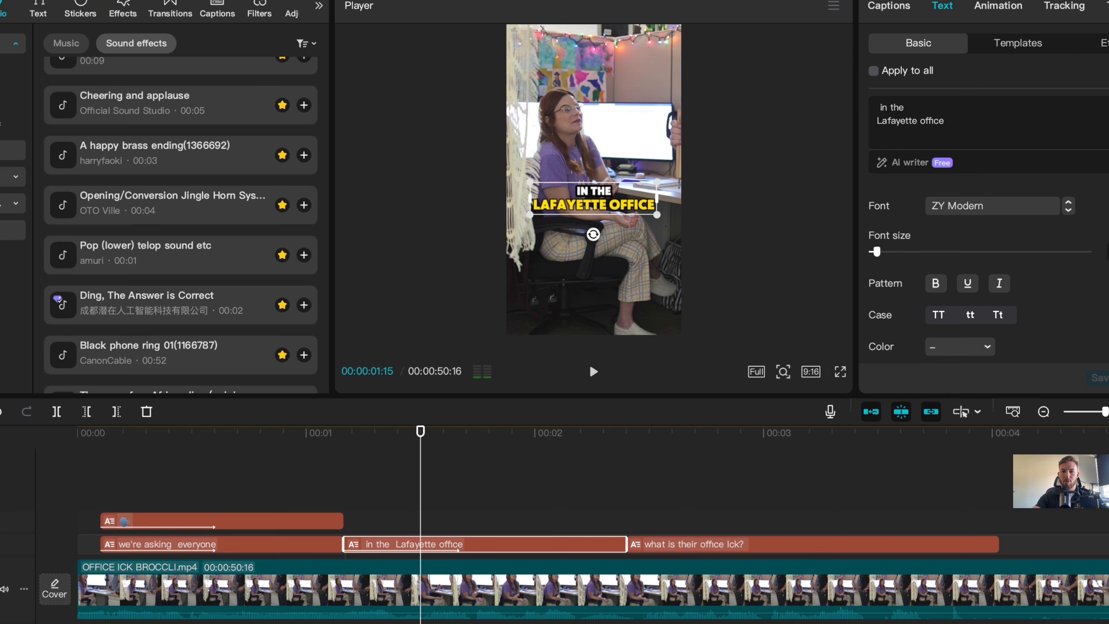
# - Review the full caption list, jumping to several captions to examine their text and highlighted words
pyautogui.click(894, 6)
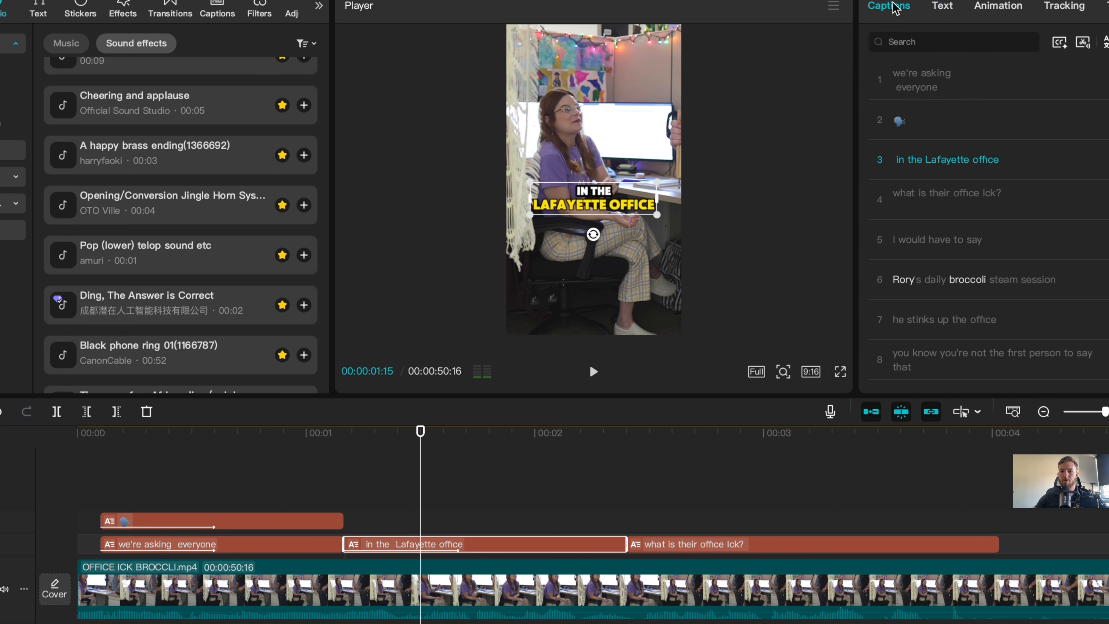
pyautogui.click(927, 163)
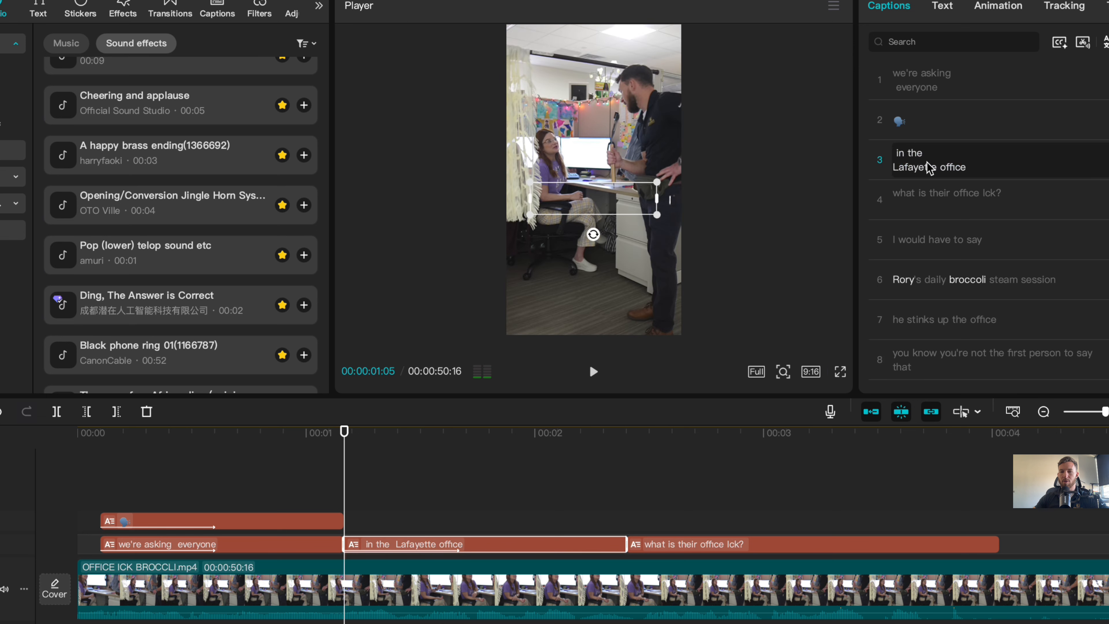
pyautogui.click(944, 203)
pyautogui.click(944, 231)
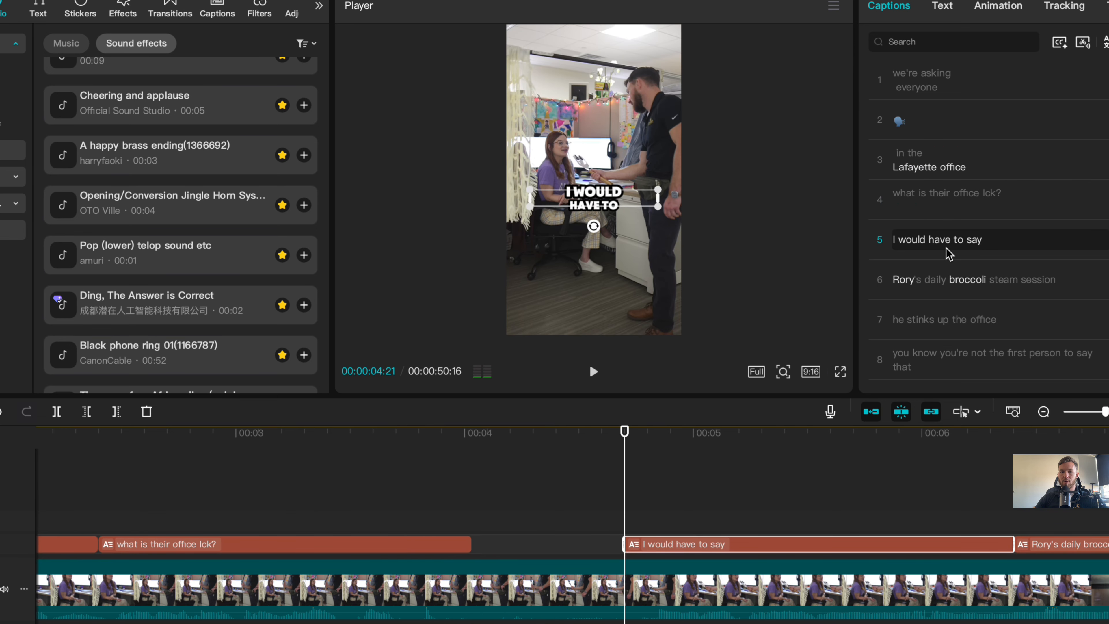
pyautogui.click(942, 287)
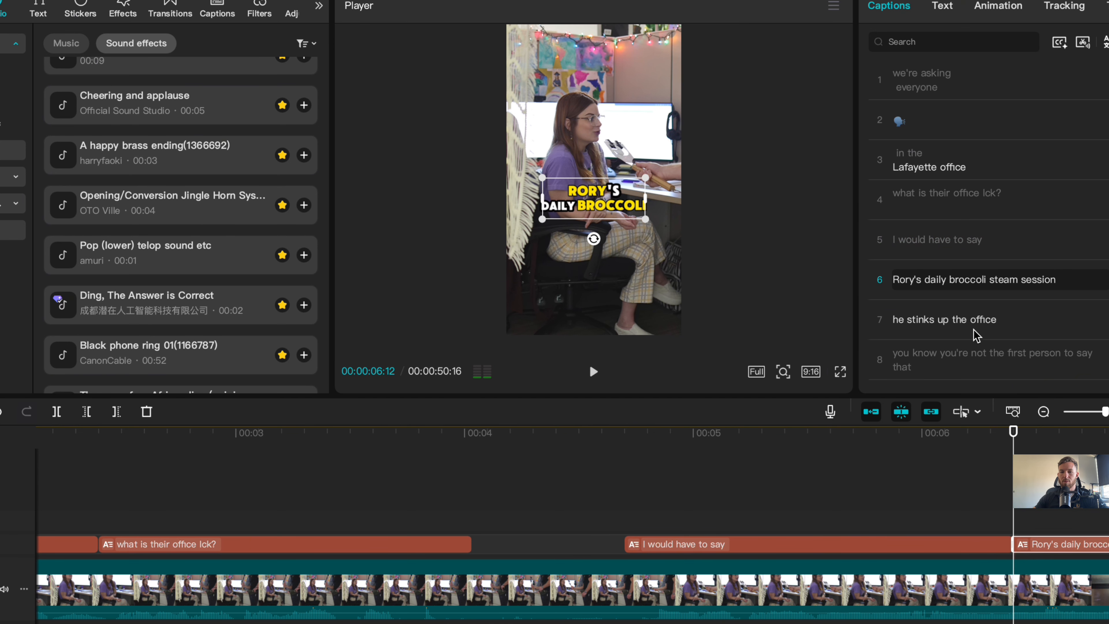
pyautogui.click(953, 323)
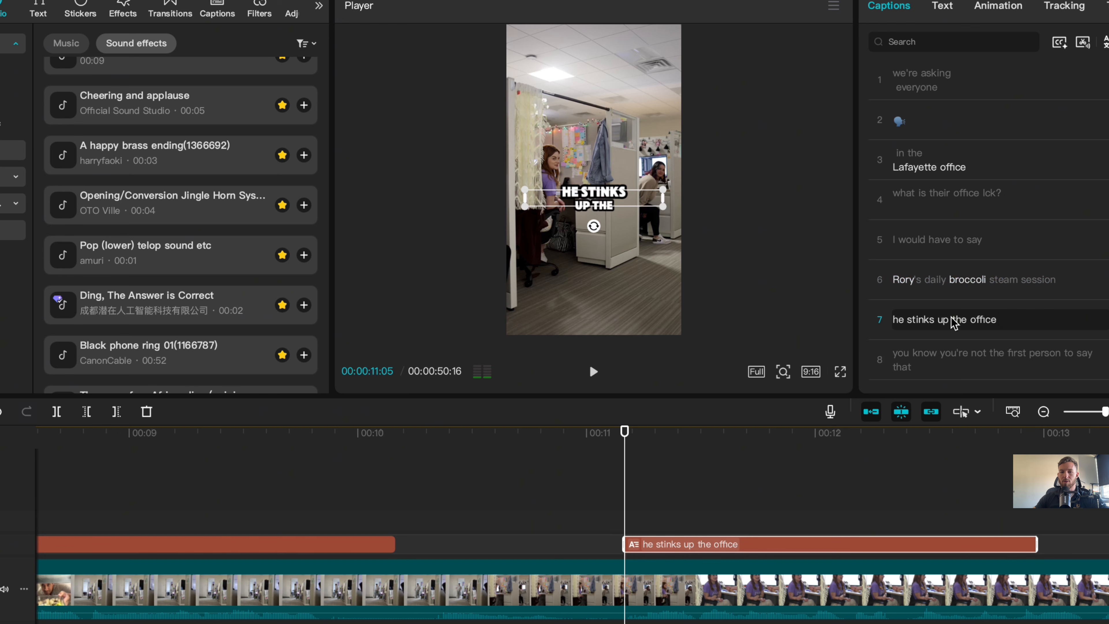
pyautogui.click(1027, 243)
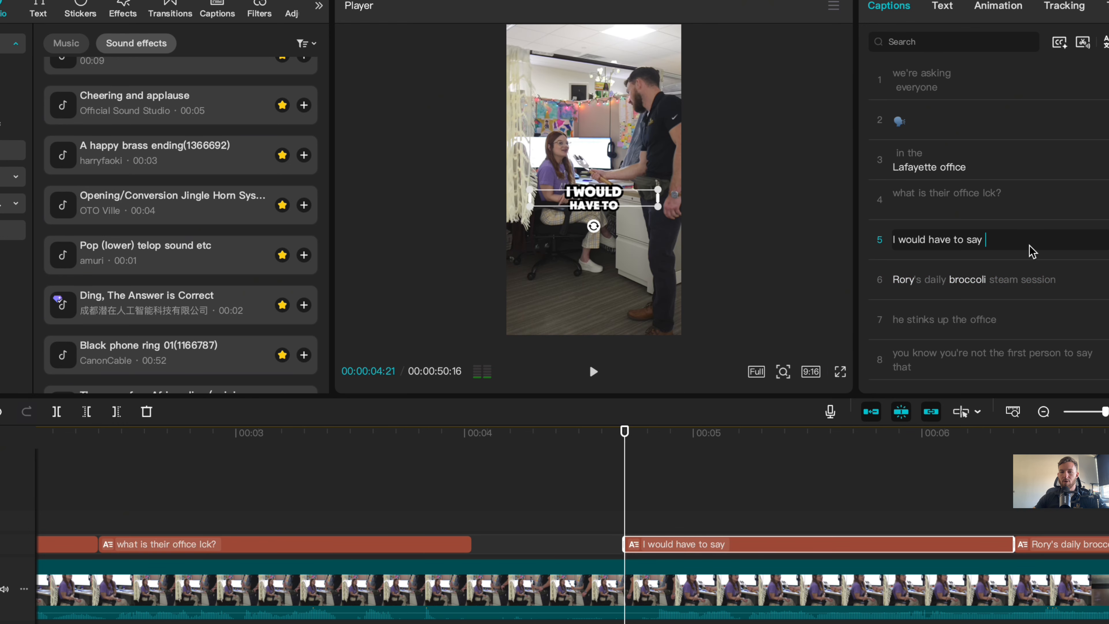
pyautogui.scroll(-10, 1009, 269)
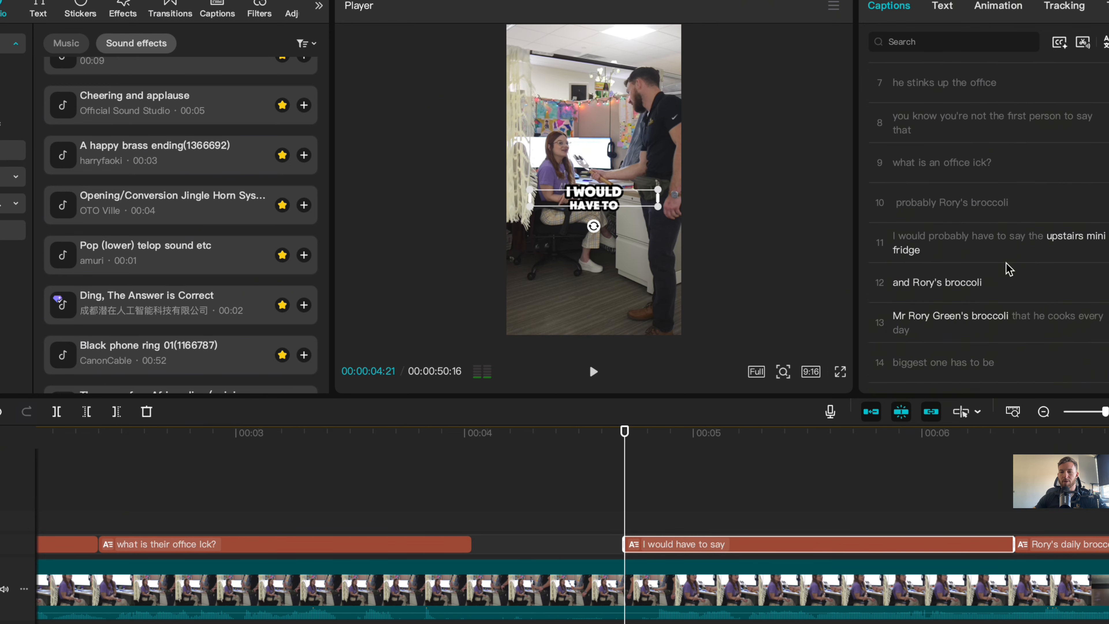
pyautogui.scroll(-1, 1008, 268)
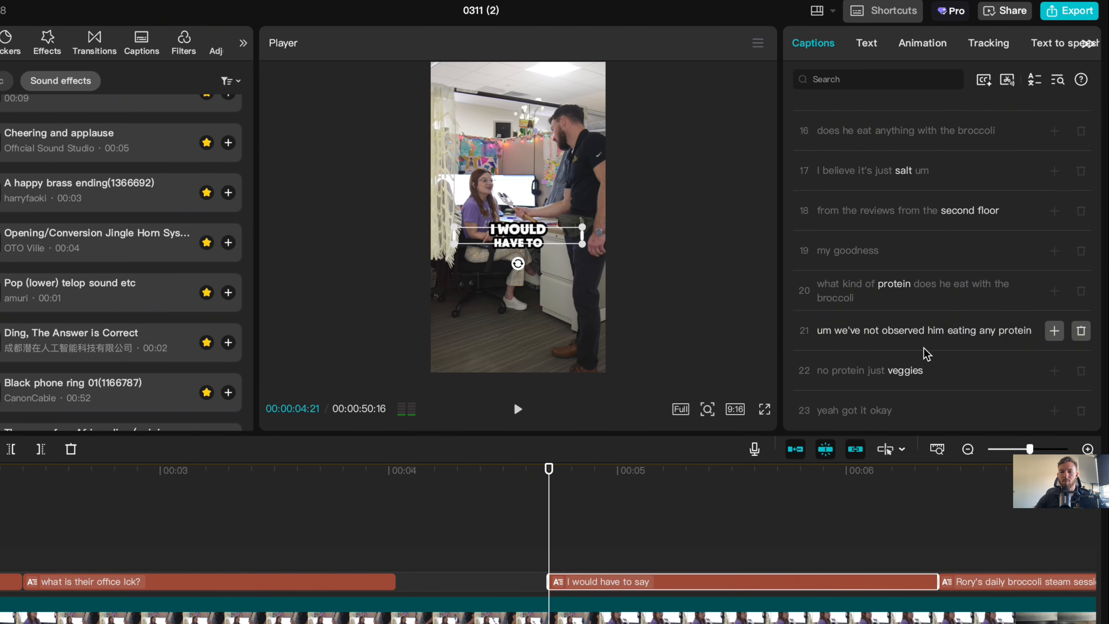
# - Open the export settings and review the video, audio, GIF and captions options
pyautogui.click(1045, 14)
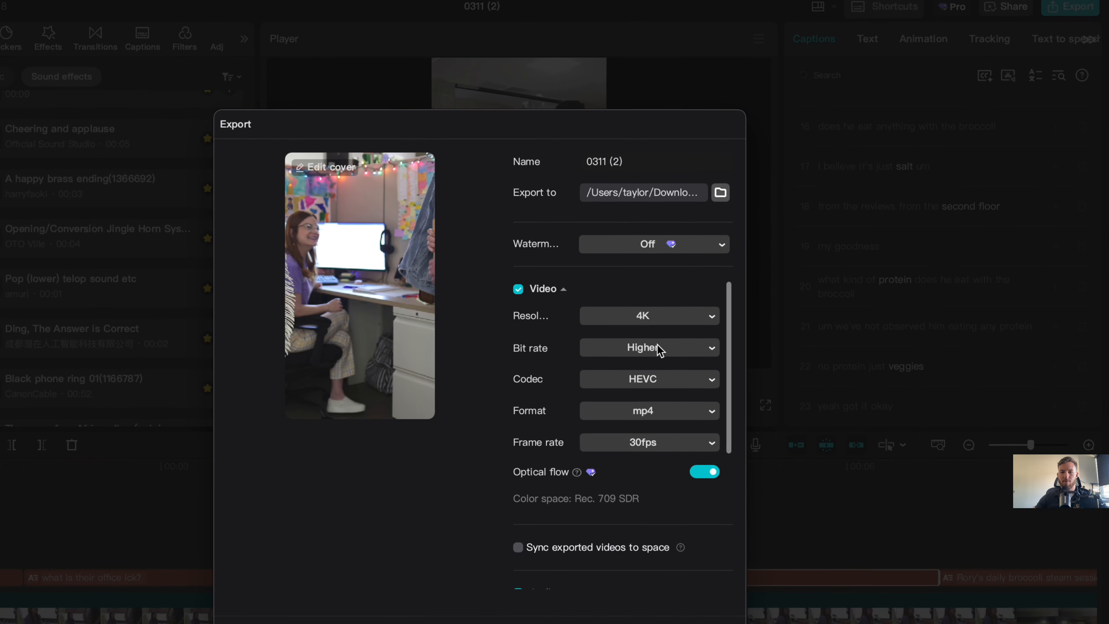
pyautogui.scroll(-3, 633, 472)
pyautogui.scroll(-5, 616, 493)
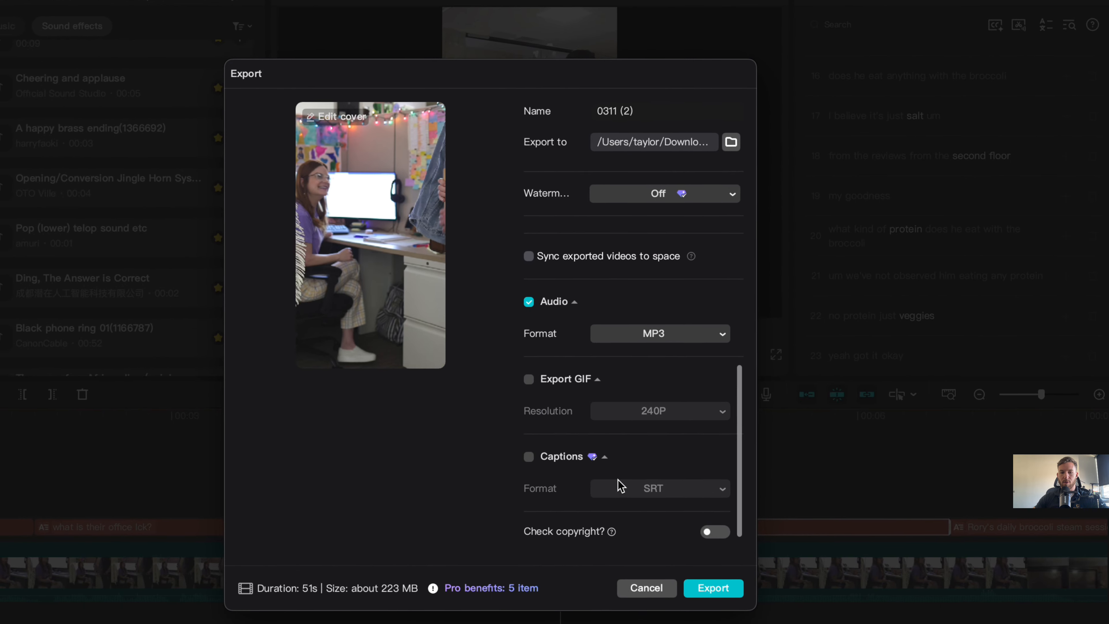